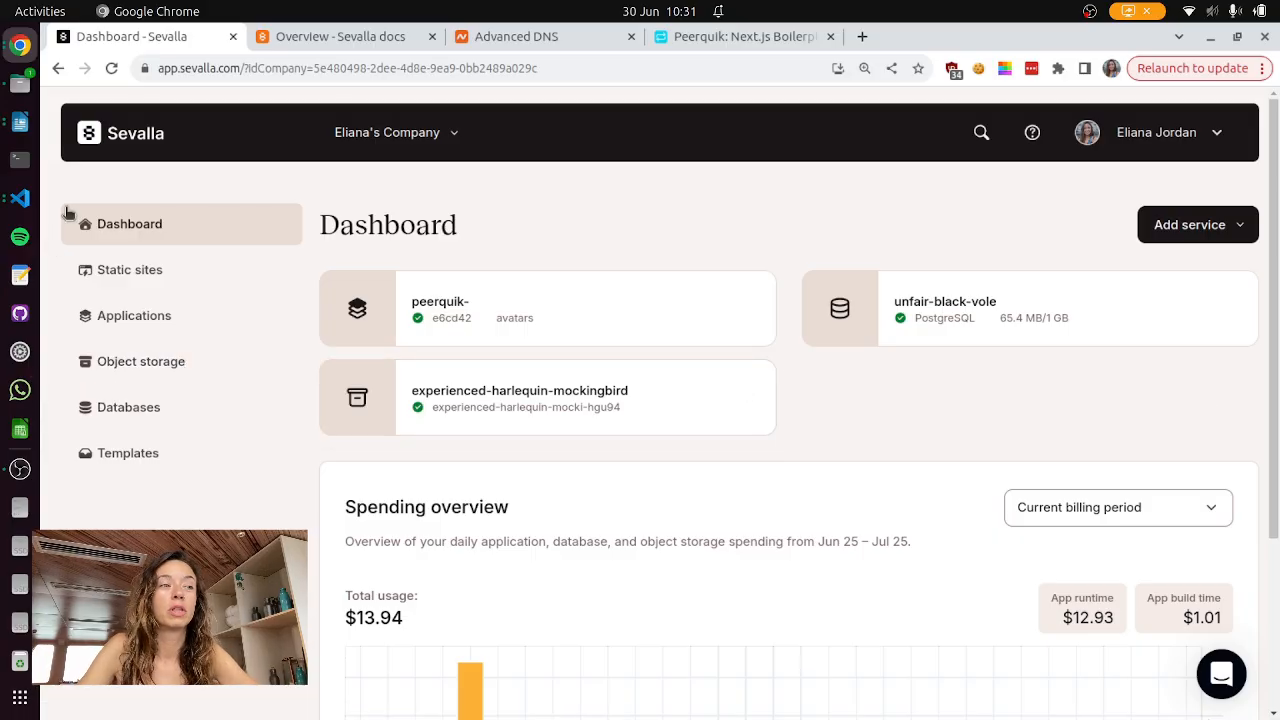
- Switch to the localhost:3000 PeerQuik tab and browse the landing page down to the FAQ
click(745, 37)
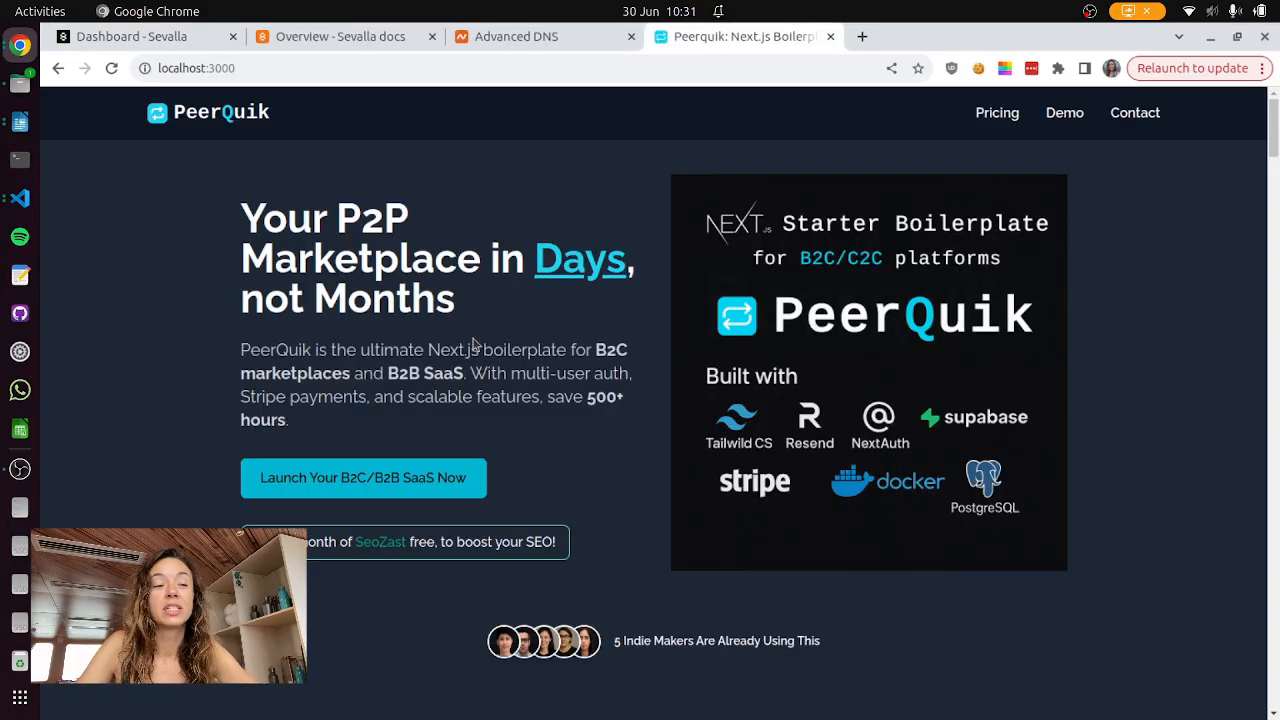
scroll(540, 330, down, 2)
scroll(508, 315, down, 5)
scroll(508, 315, down, 5)
scroll(508, 317, down, 5)
scroll(508, 317, down, 5)
scroll(508, 317, down, 5)
scroll(508, 317, down, 3)
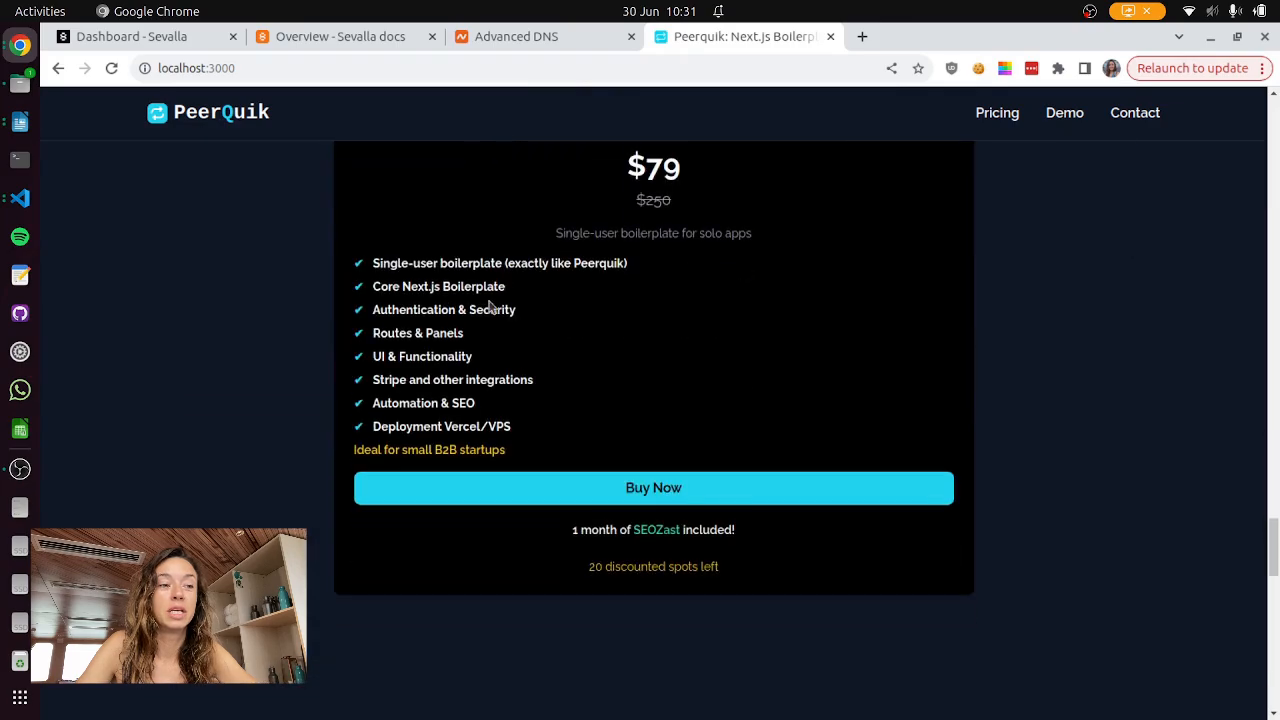
scroll(813, 360, down, 2)
scroll(791, 371, down, 5)
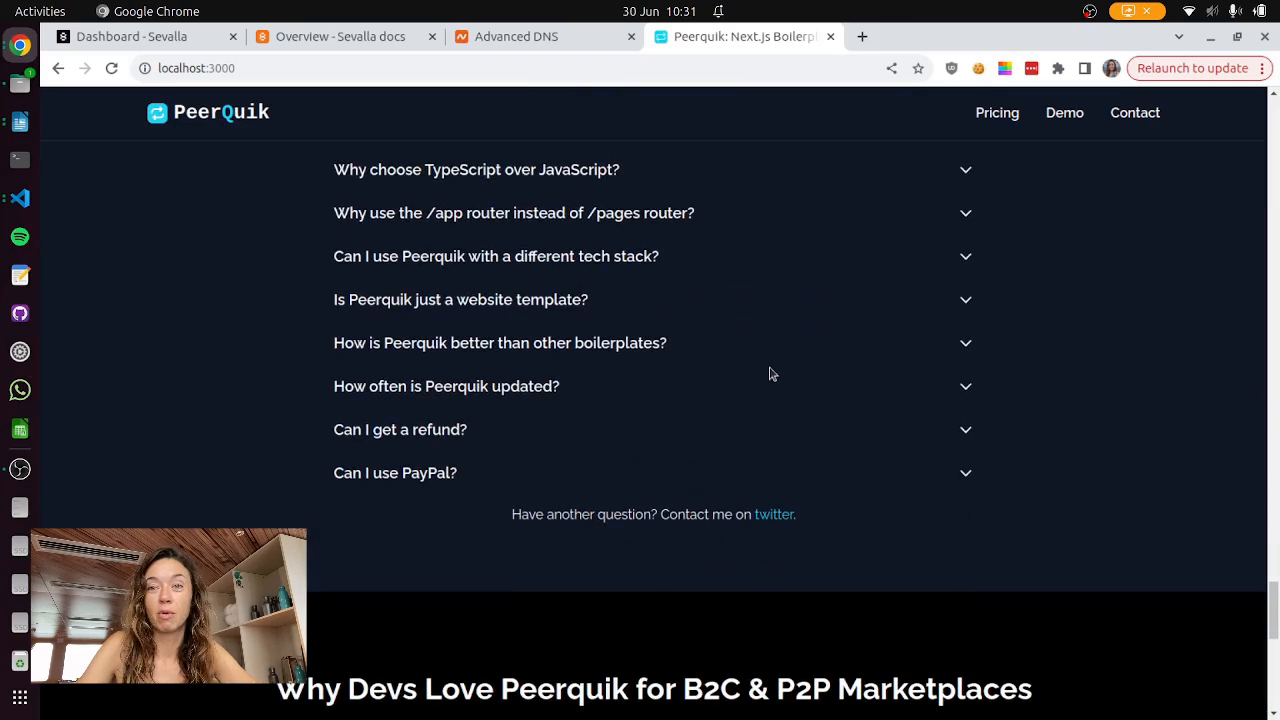
- Browse the PeerQuik project folders in VS Code, then return to the Sevalla dashboard
click(20, 197)
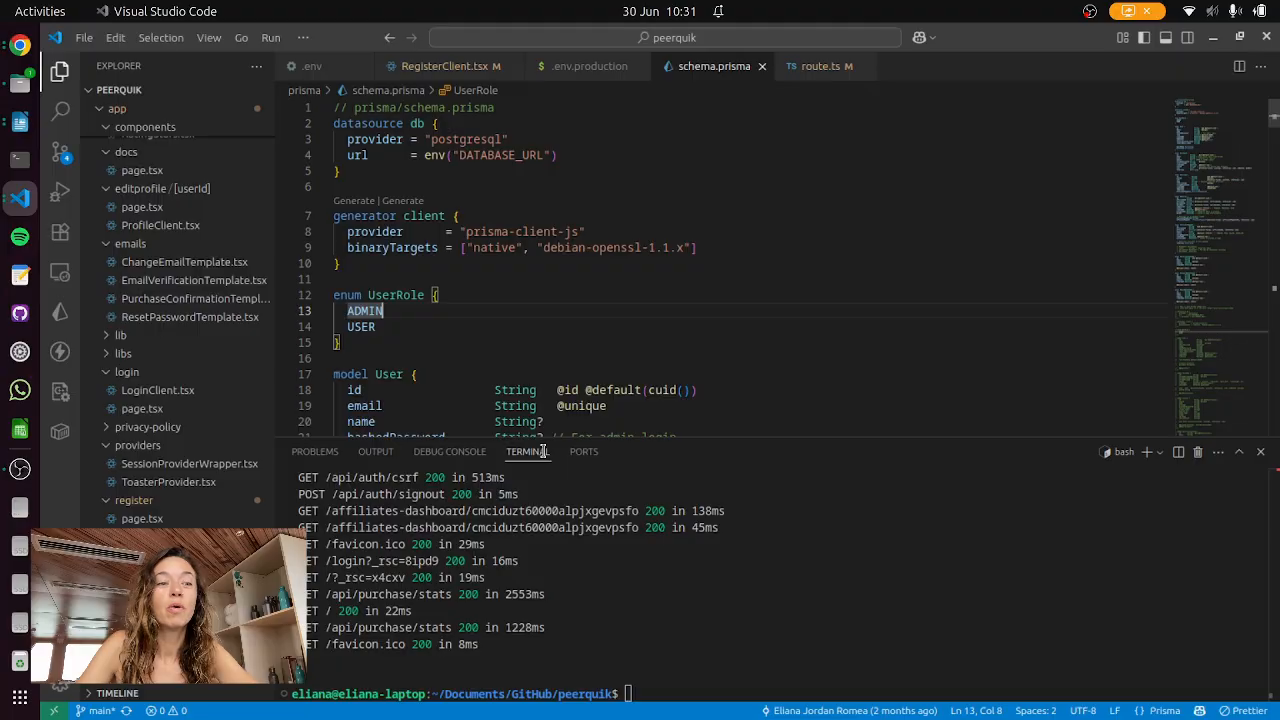
scroll(163, 480, down, 3)
scroll(165, 482, down, 2)
scroll(174, 519, down, 3)
scroll(174, 519, up, 5)
scroll(174, 519, down, 3)
scroll(174, 519, down, 5)
scroll(174, 519, down, 3)
scroll(174, 519, down, 3)
scroll(165, 500, up, 5)
scroll(157, 487, up, 5)
scroll(157, 487, up, 5)
scroll(157, 485, up, 5)
scroll(157, 480, up, 5)
scroll(157, 472, up, 5)
scroll(157, 472, up, 4)
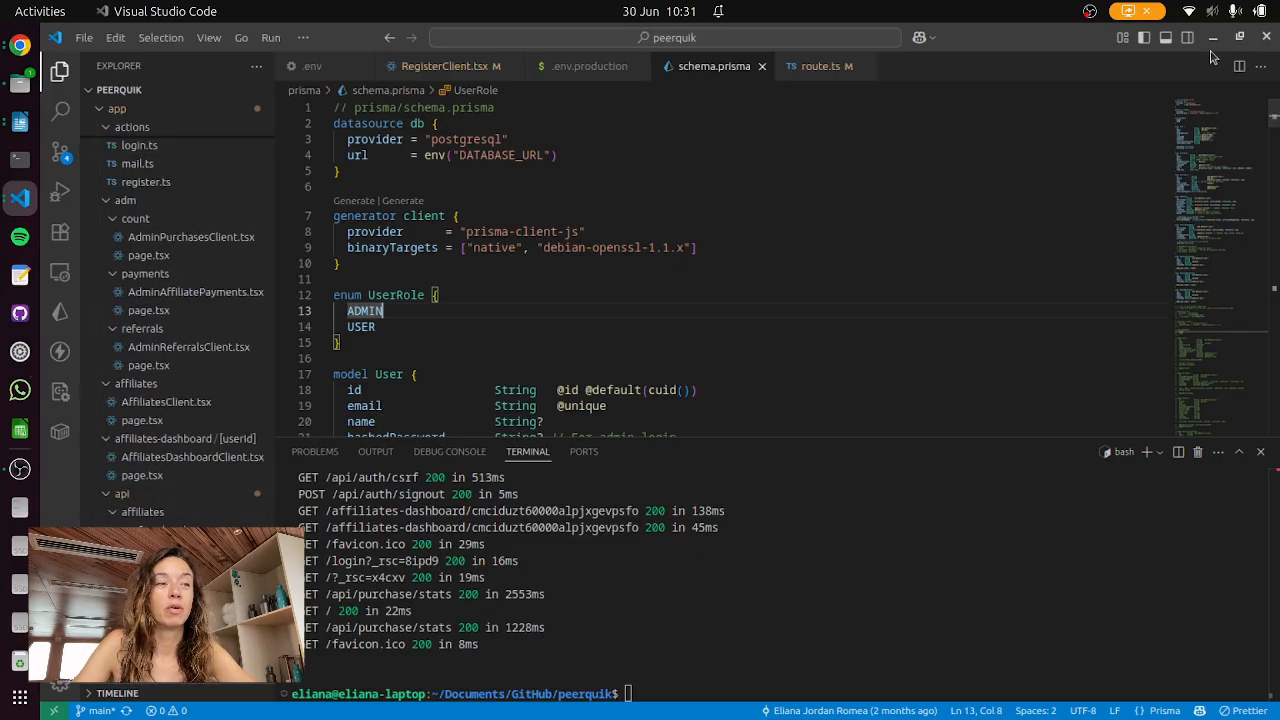
key(alt+Tab)
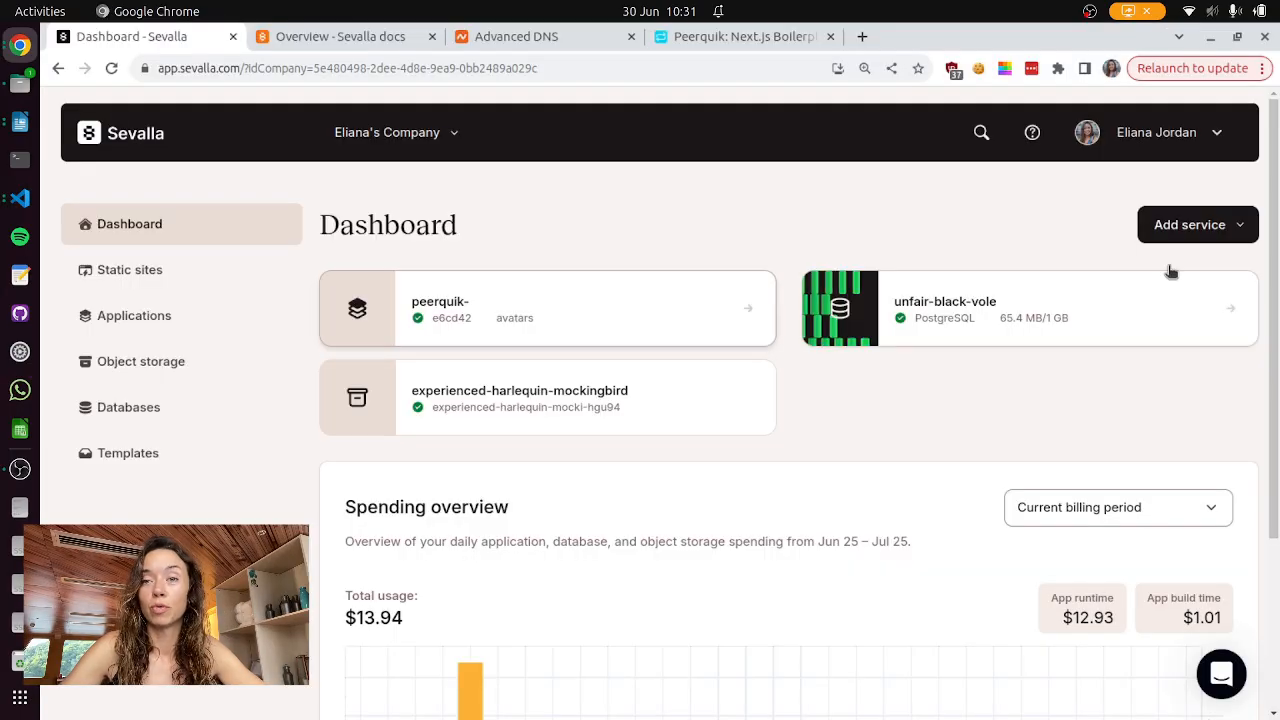
- Add a new service of type Application from the Sevalla dashboard
click(1236, 234)
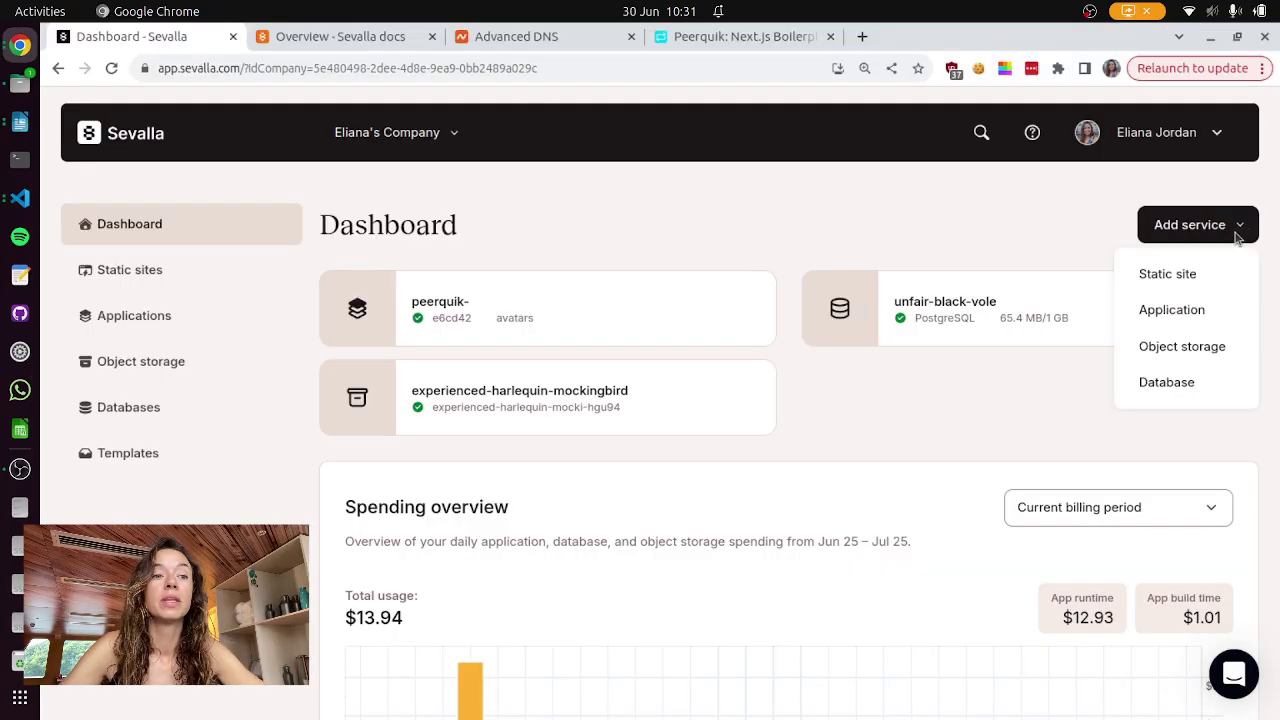
click(1188, 318)
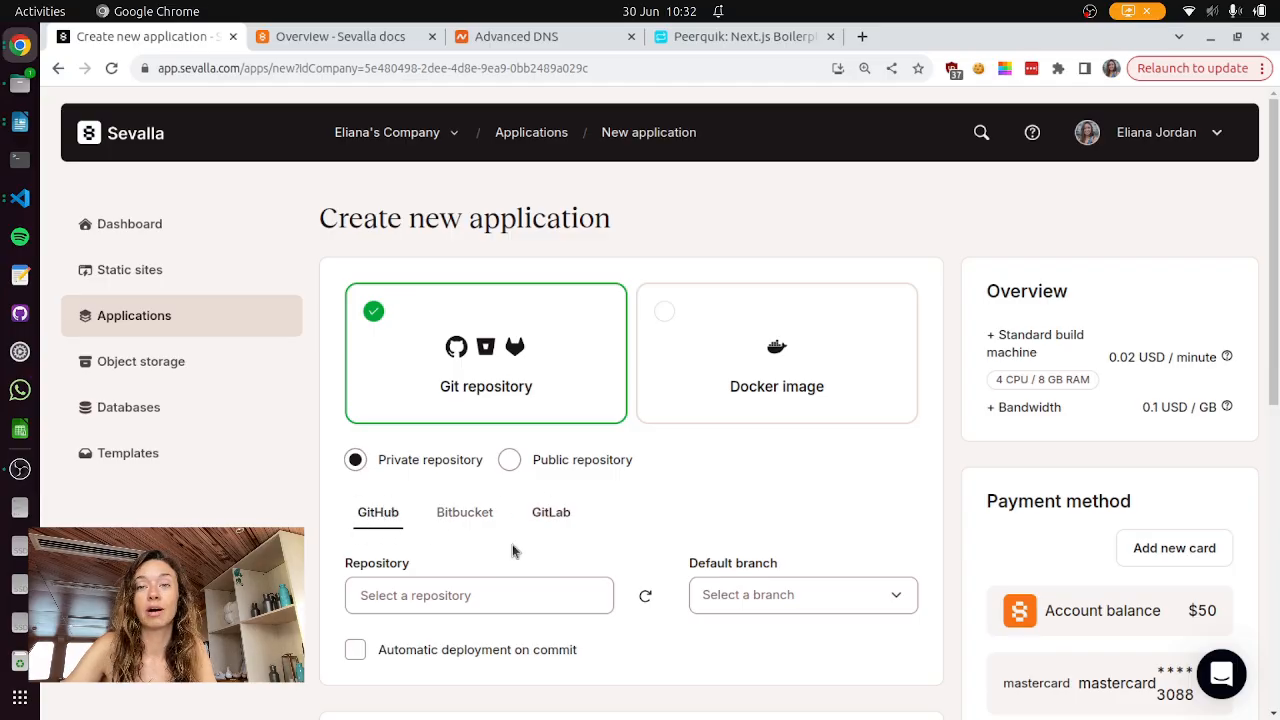
- Choose the peerquik- repository and name the application peerquik
click(473, 590)
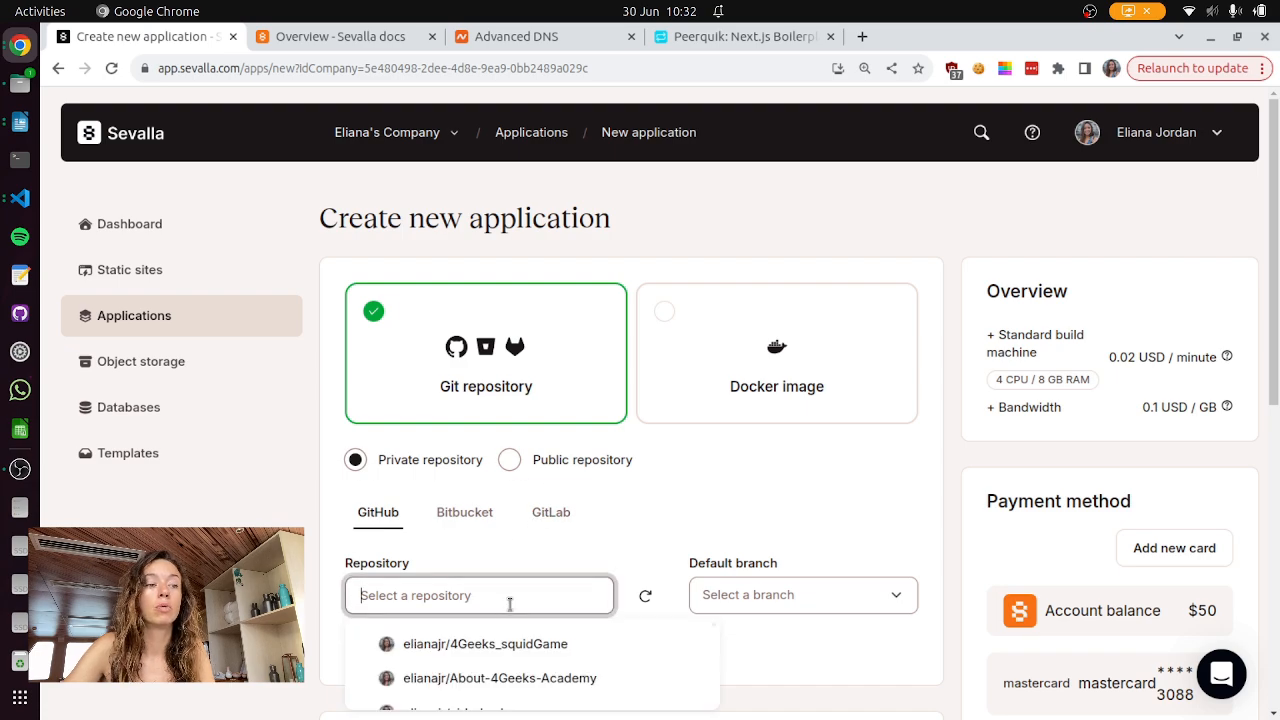
text(peer)
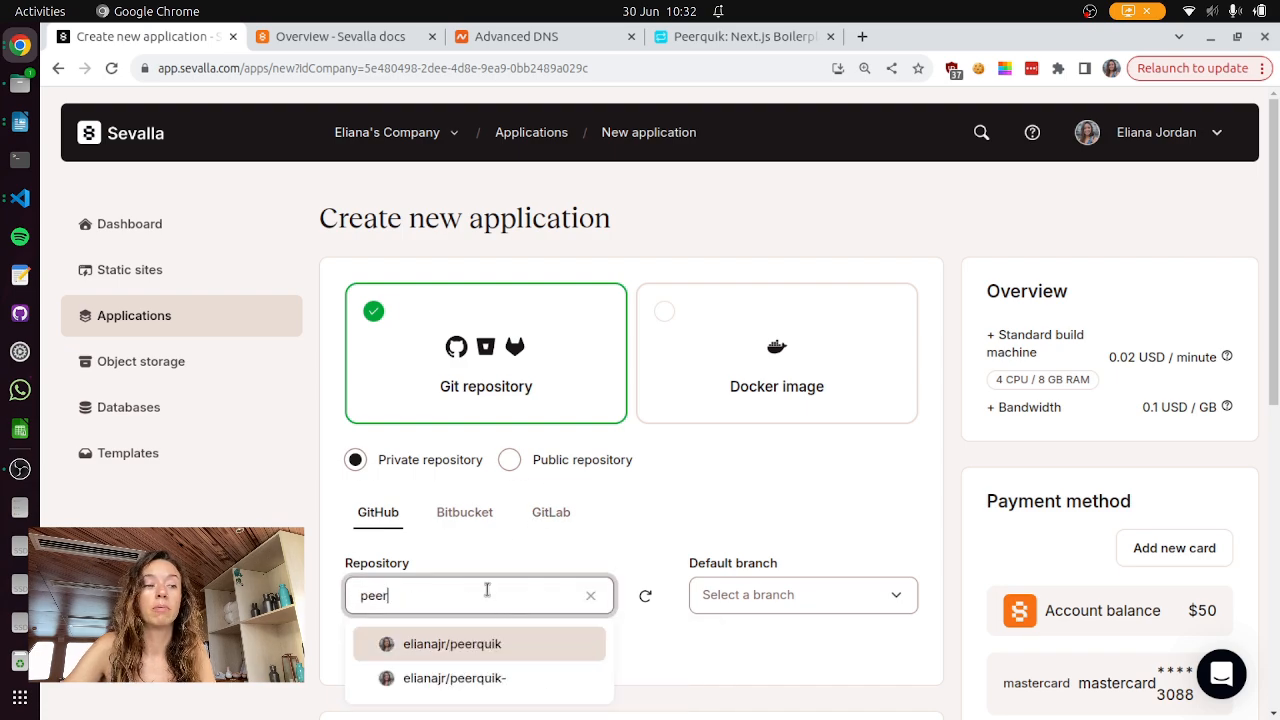
click(476, 679)
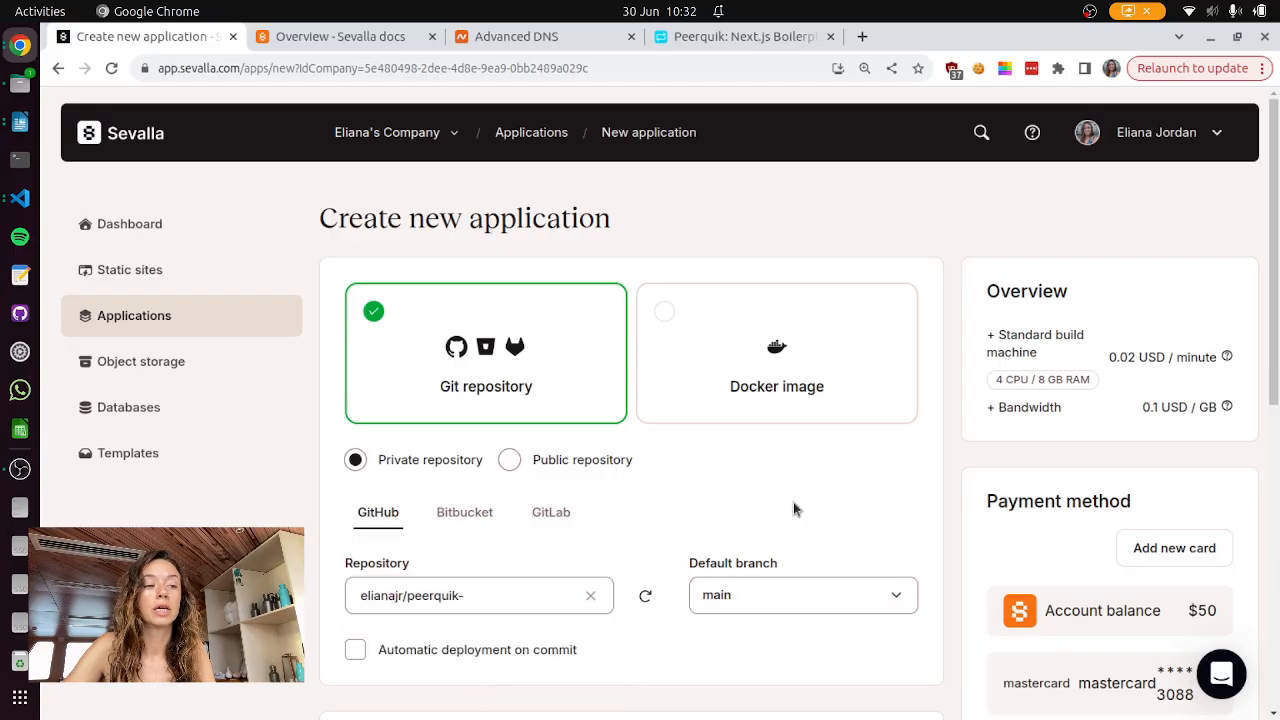
scroll(762, 453, down, 8)
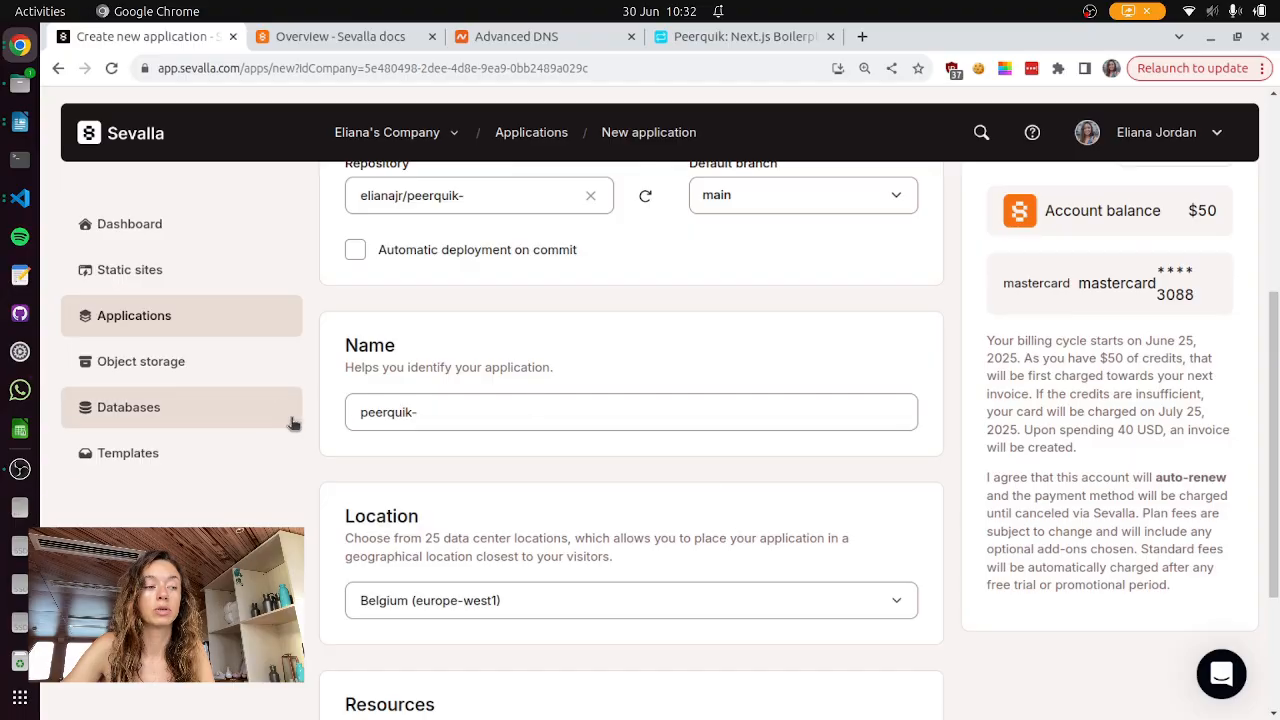
click(531, 415)
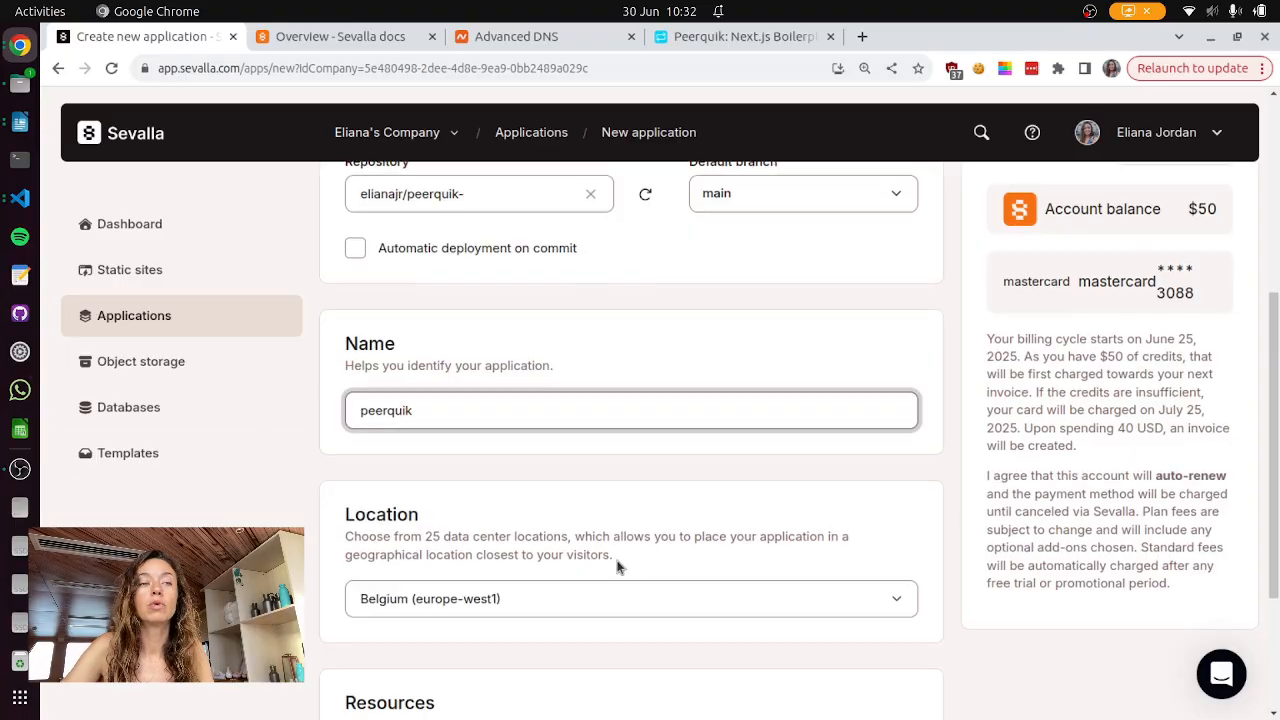
scroll(614, 557, down, 2)
- Keep Belgium as location, pick the S1 0.5 CPU / 1 GB pod and create the app
click(668, 506)
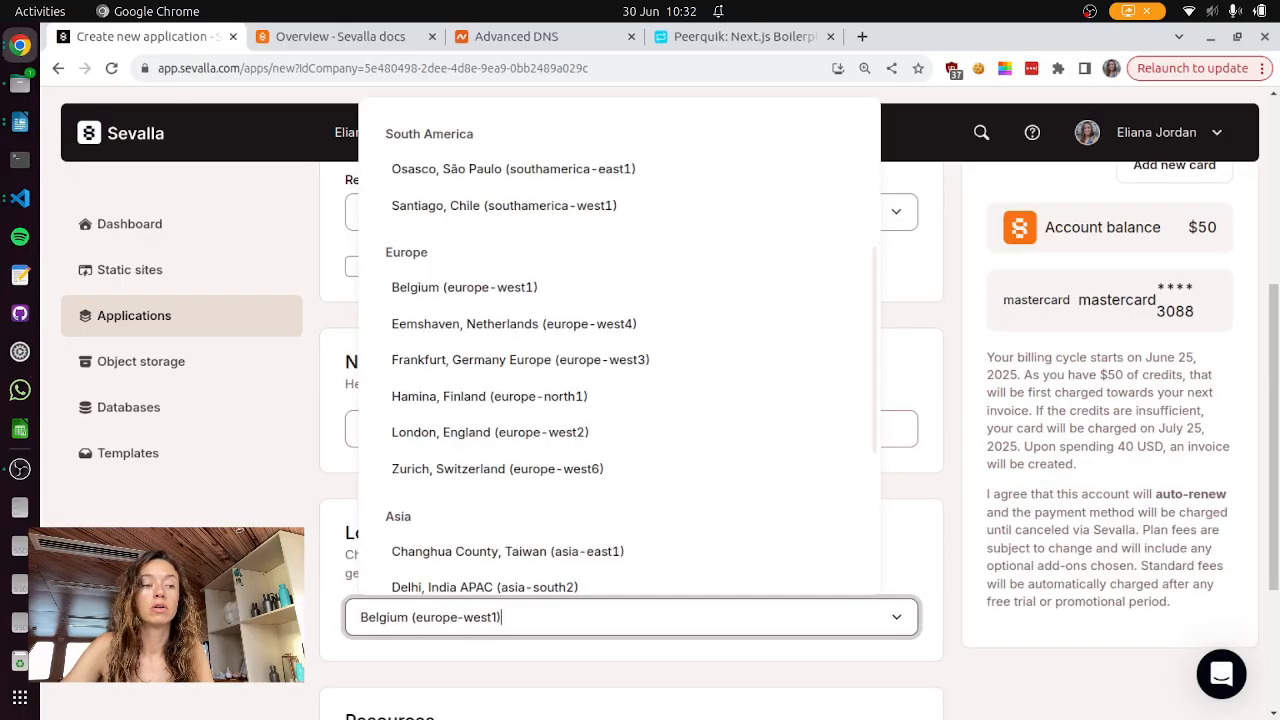
click(600, 665)
scroll(468, 494, down, 3)
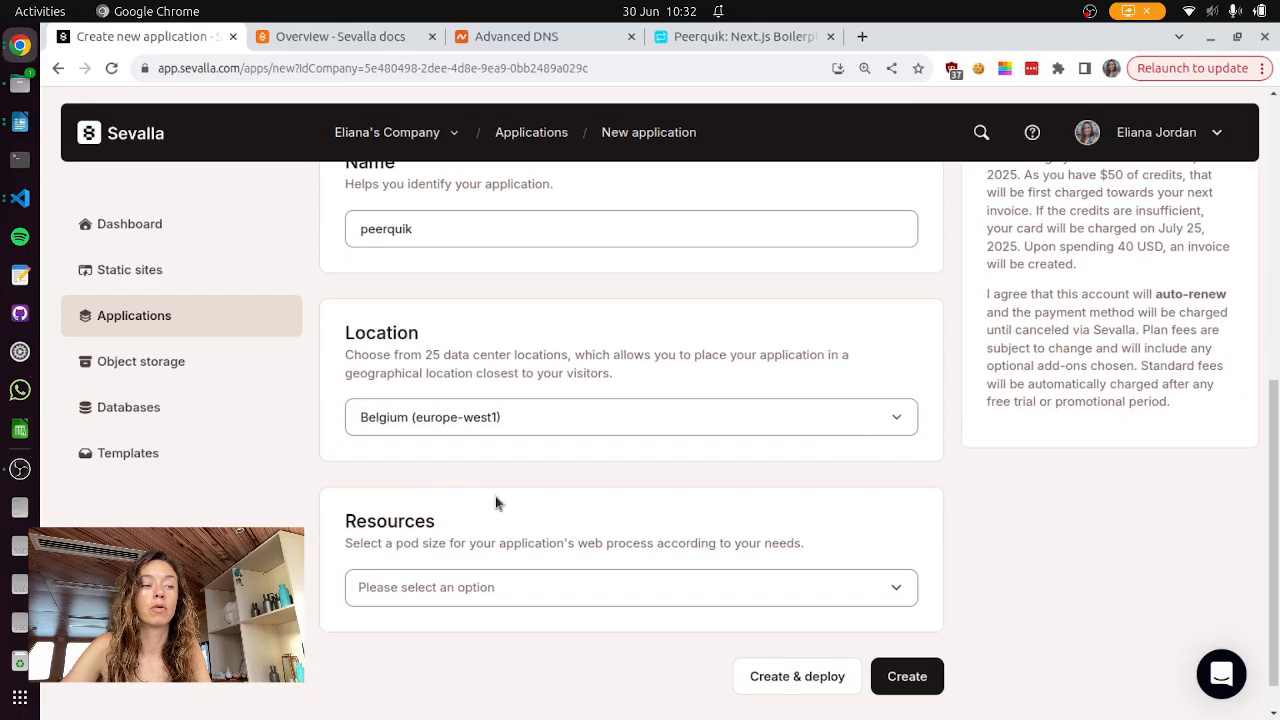
click(849, 548)
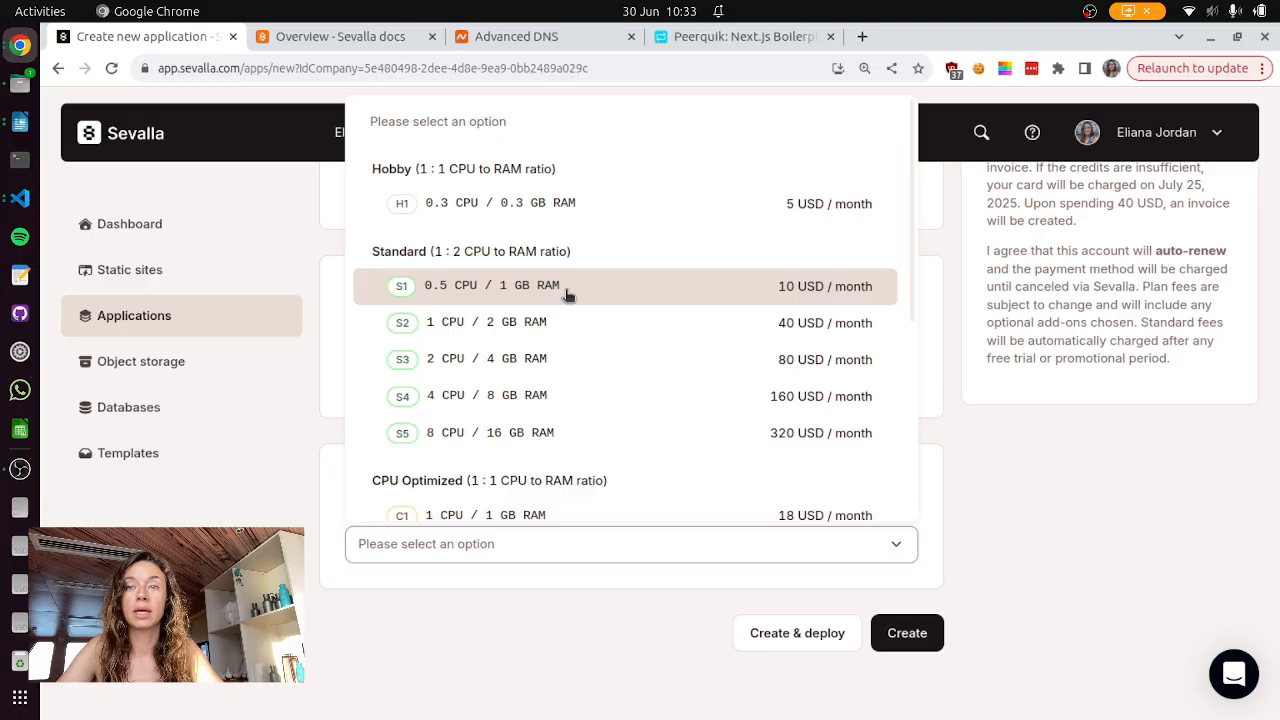
click(537, 285)
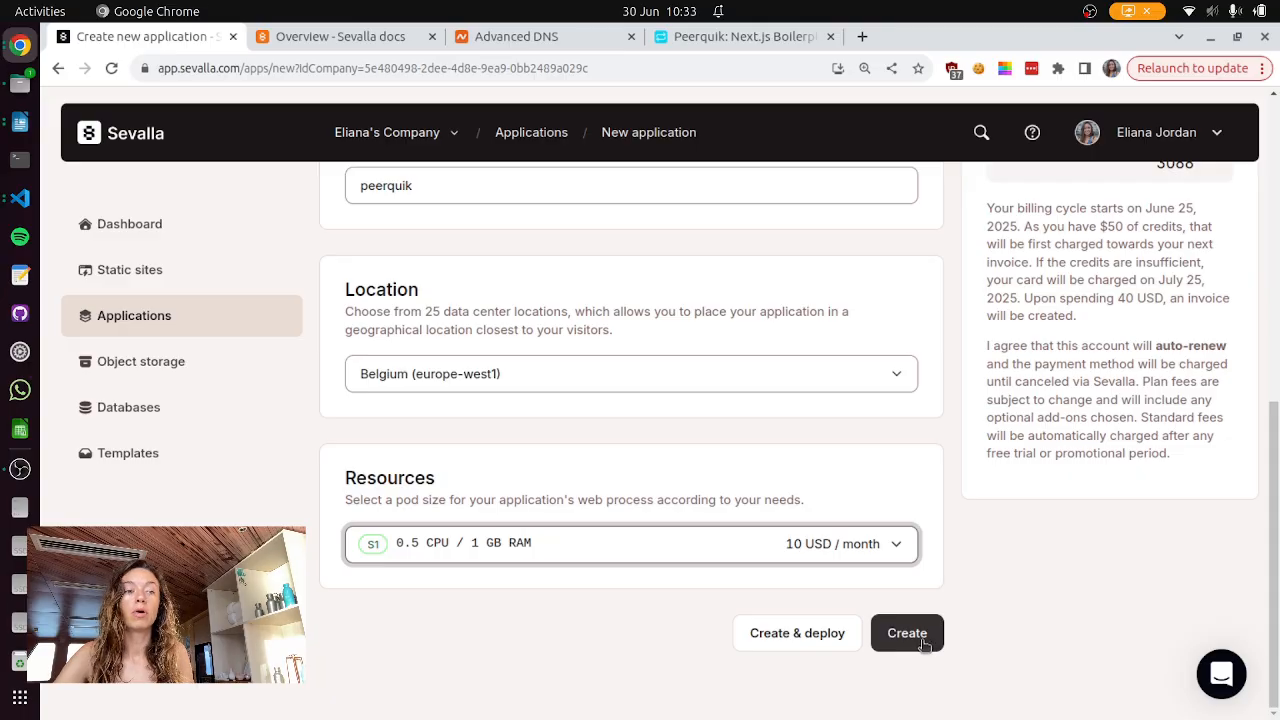
click(924, 645)
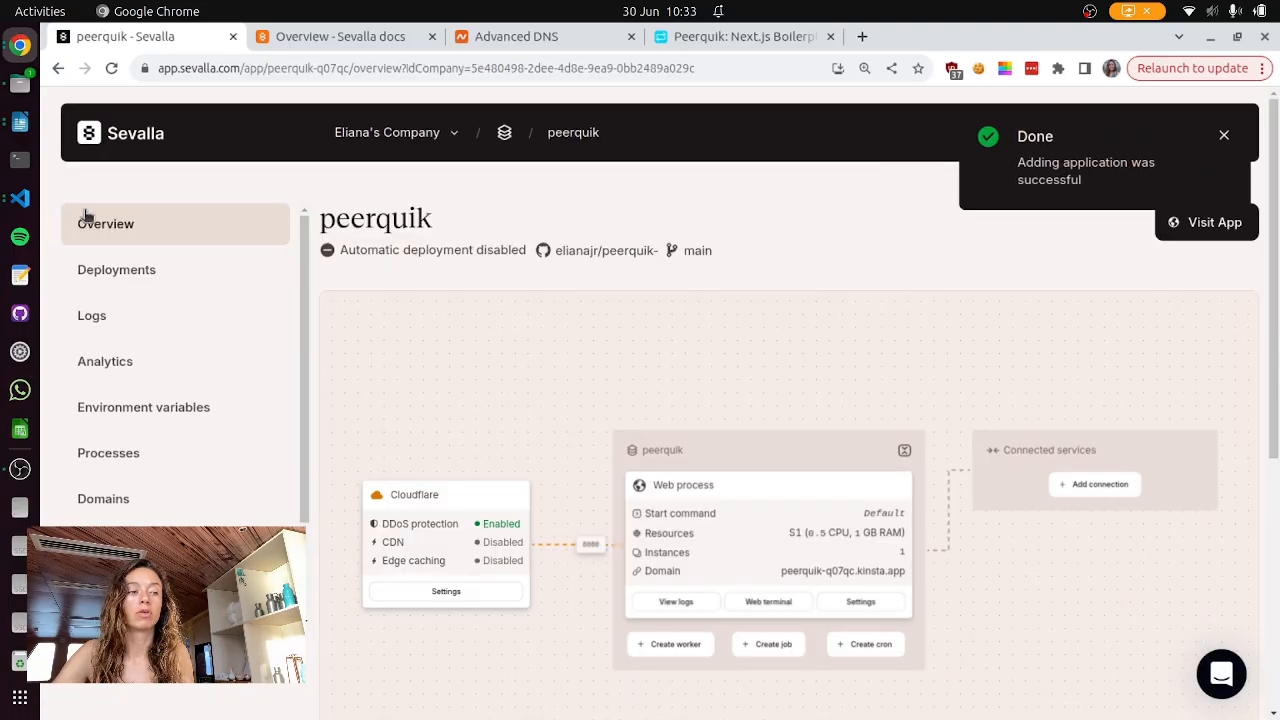
- Run a manual deployment of peerquik's main branch from the Deployments page
click(1224, 135)
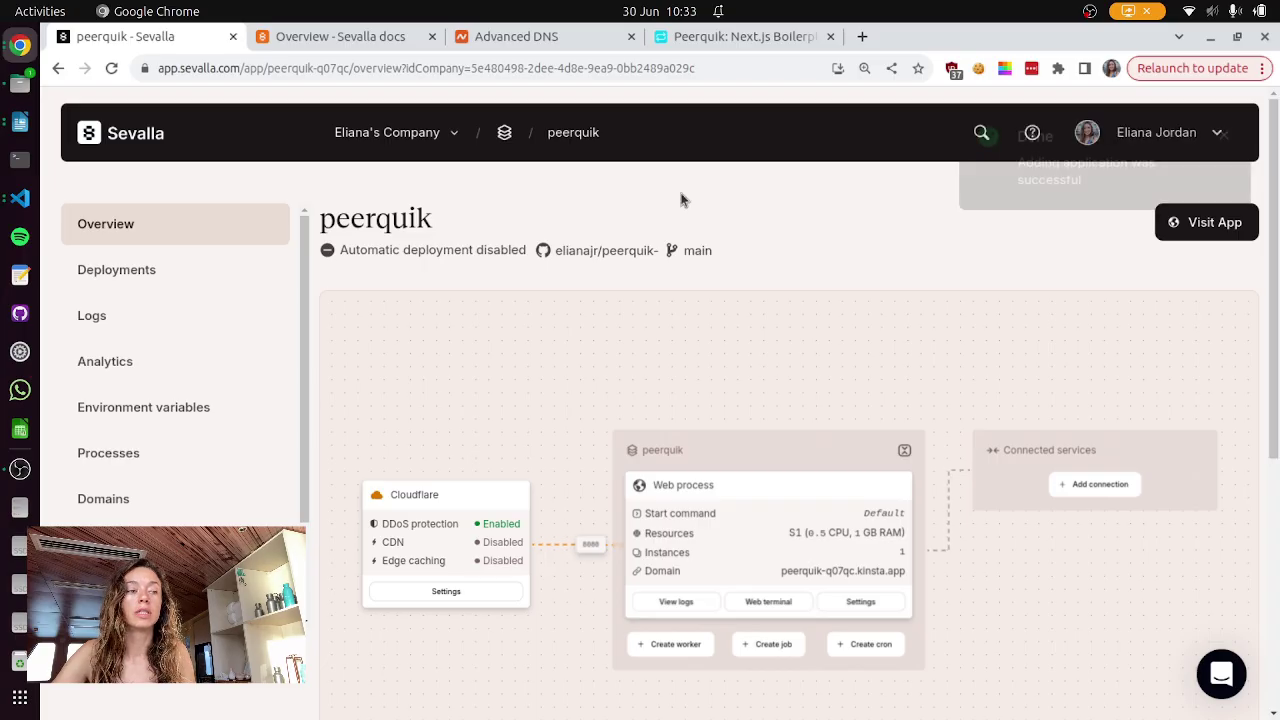
click(108, 276)
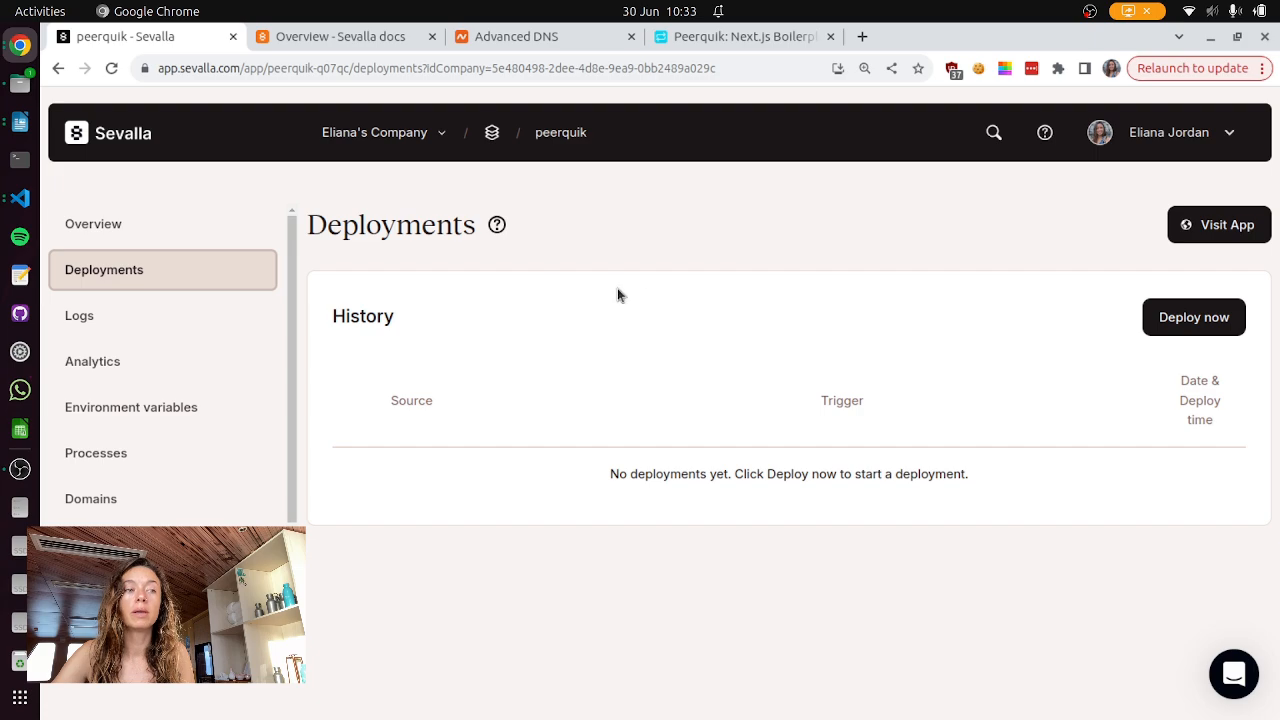
click(1179, 317)
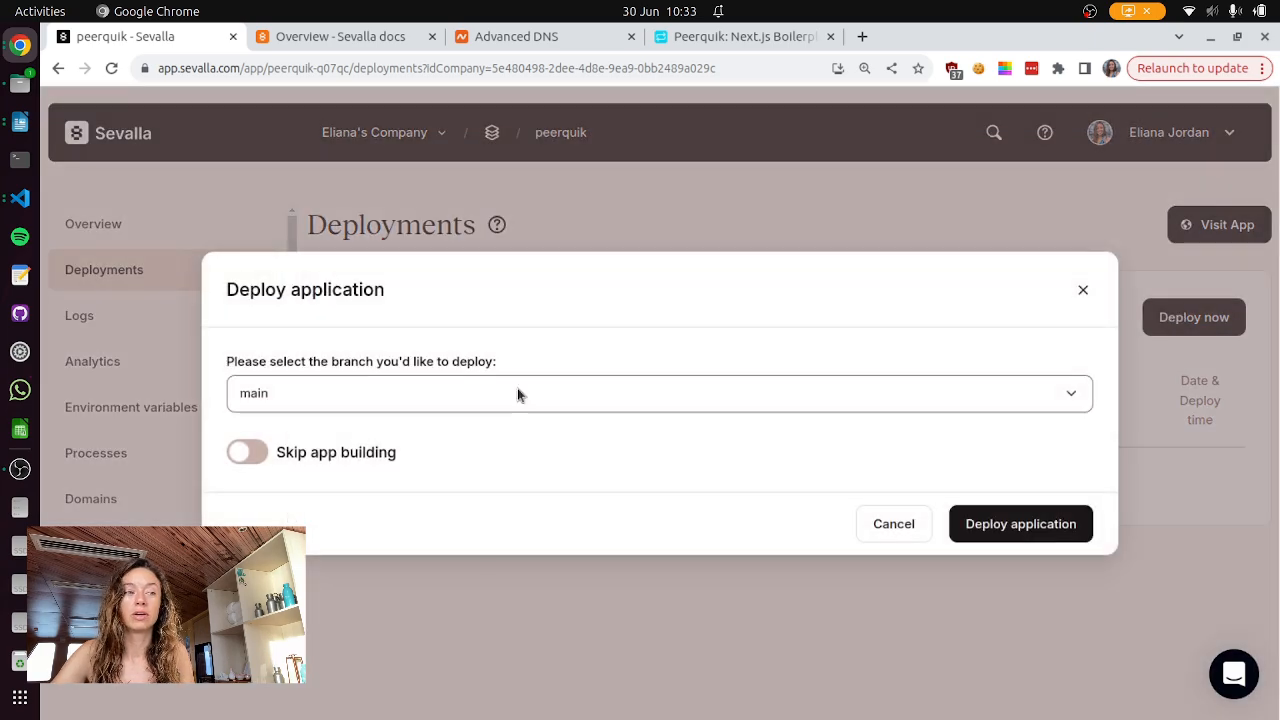
click(1017, 534)
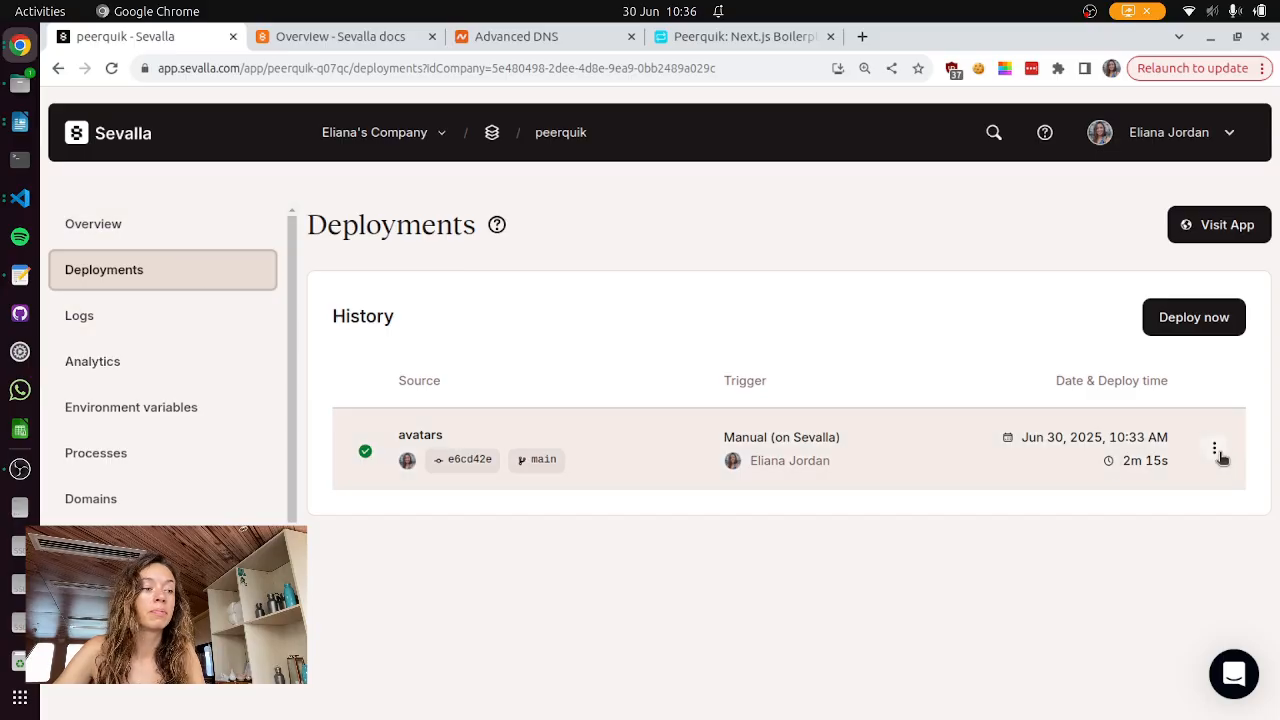
- View the finished deployment's logs and bring up the Update build environment dialog
click(567, 458)
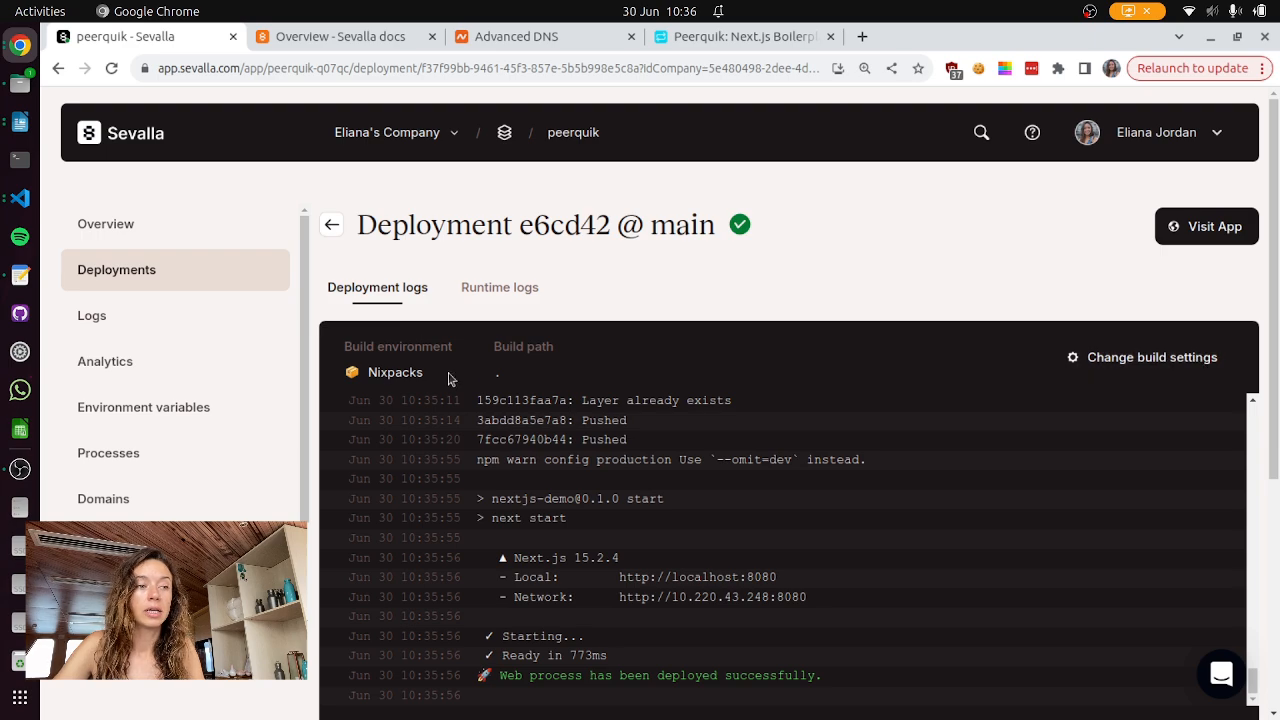
click(1150, 358)
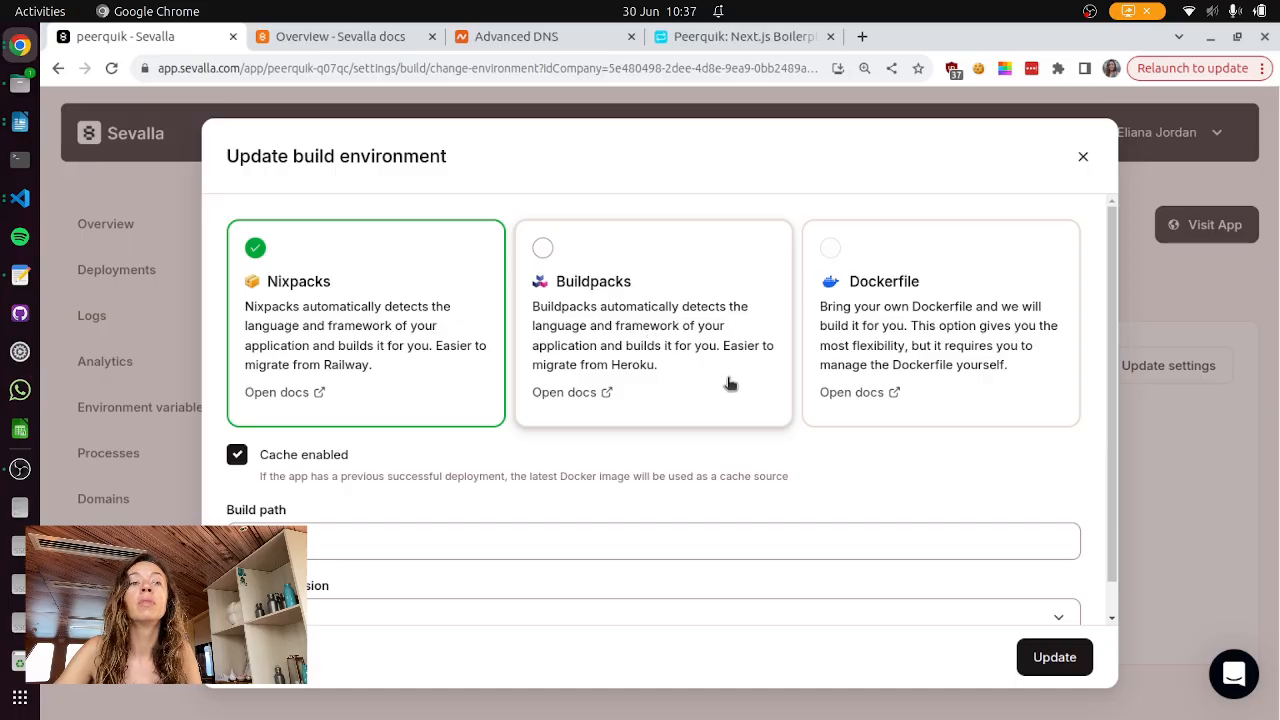
scroll(700, 391, down, 2)
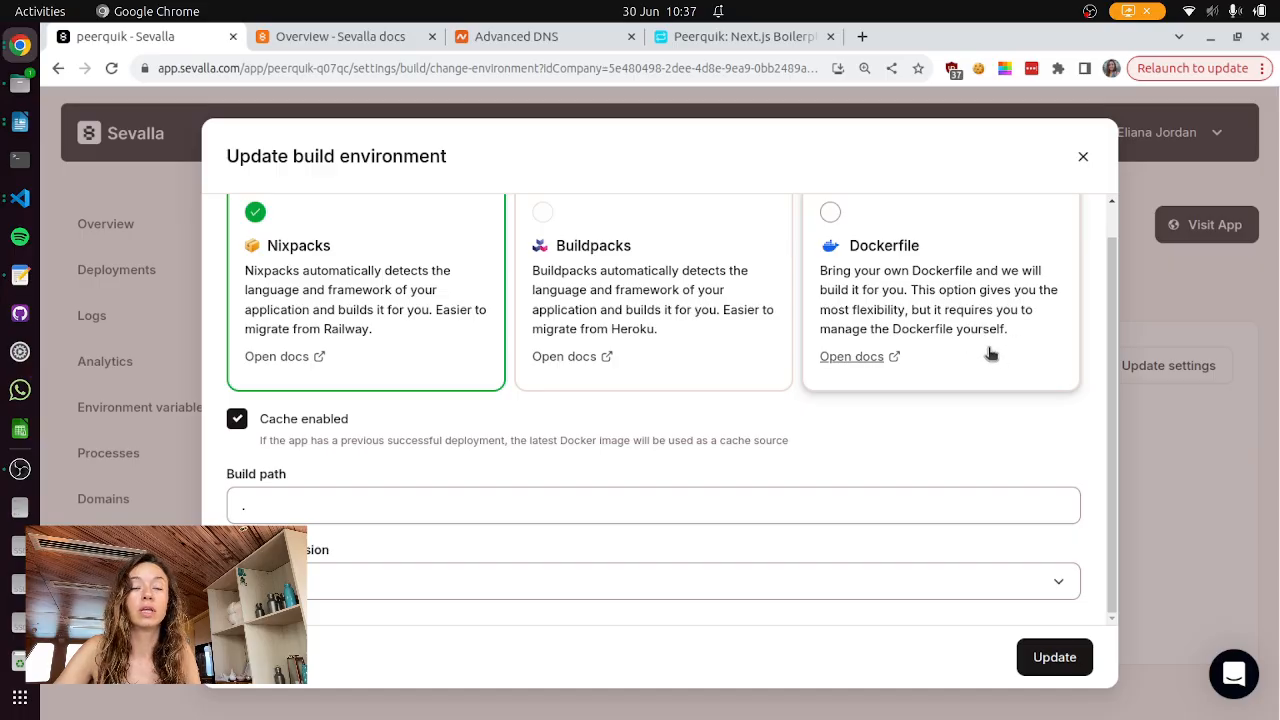
scroll(987, 345, up, 1)
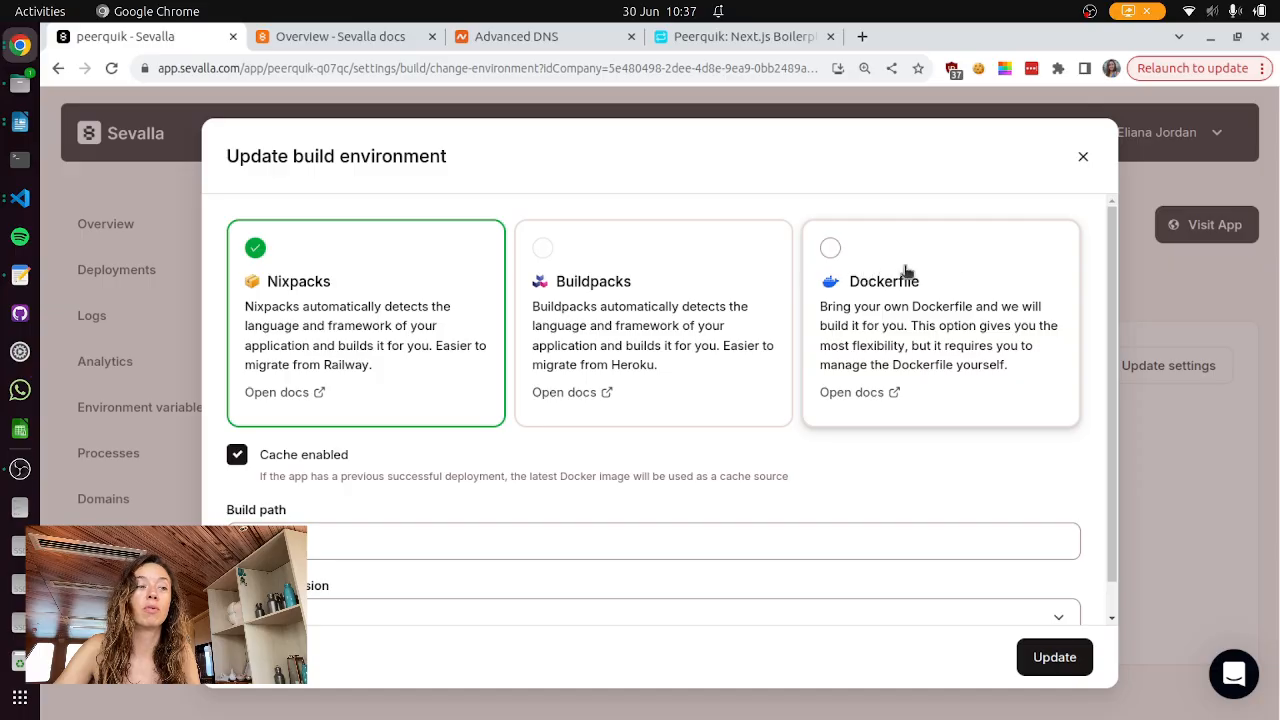
scroll(990, 360, down, 1)
- Close the Update build environment dialog unchanged, keeping Nixpacks with caching
click(1084, 158)
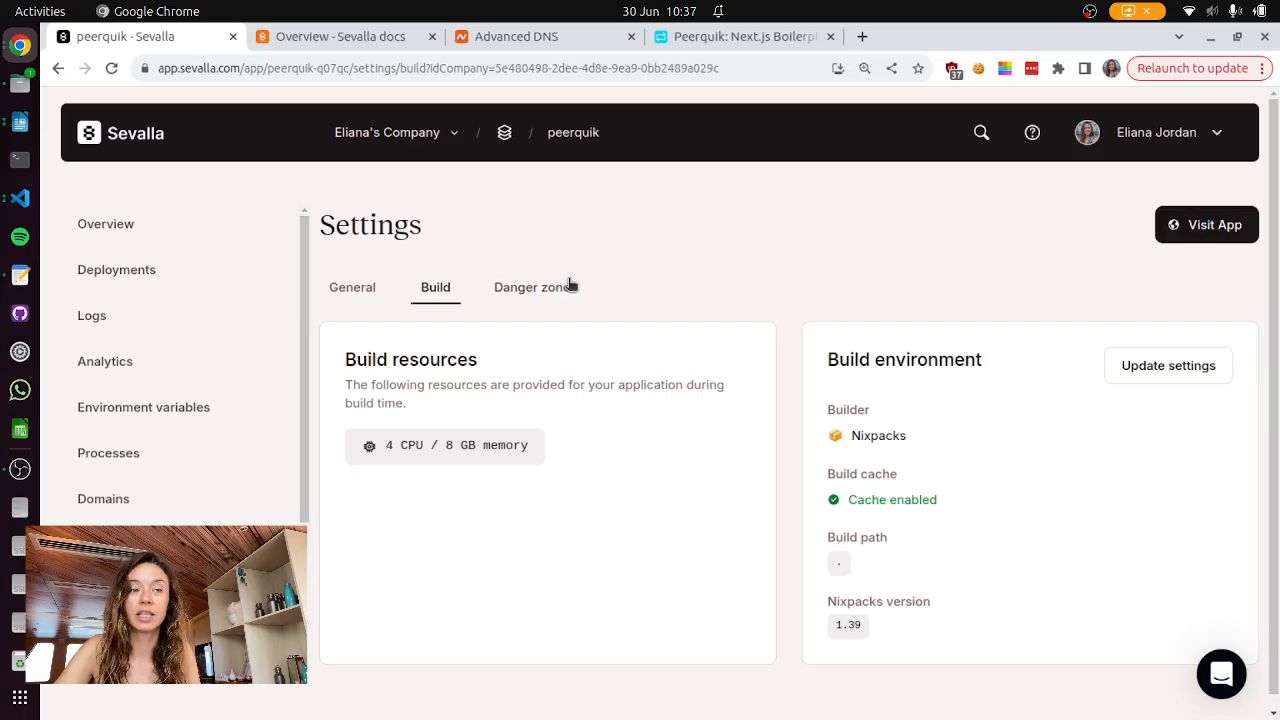
scroll(194, 414, down, 1)
scroll(194, 414, down, 2)
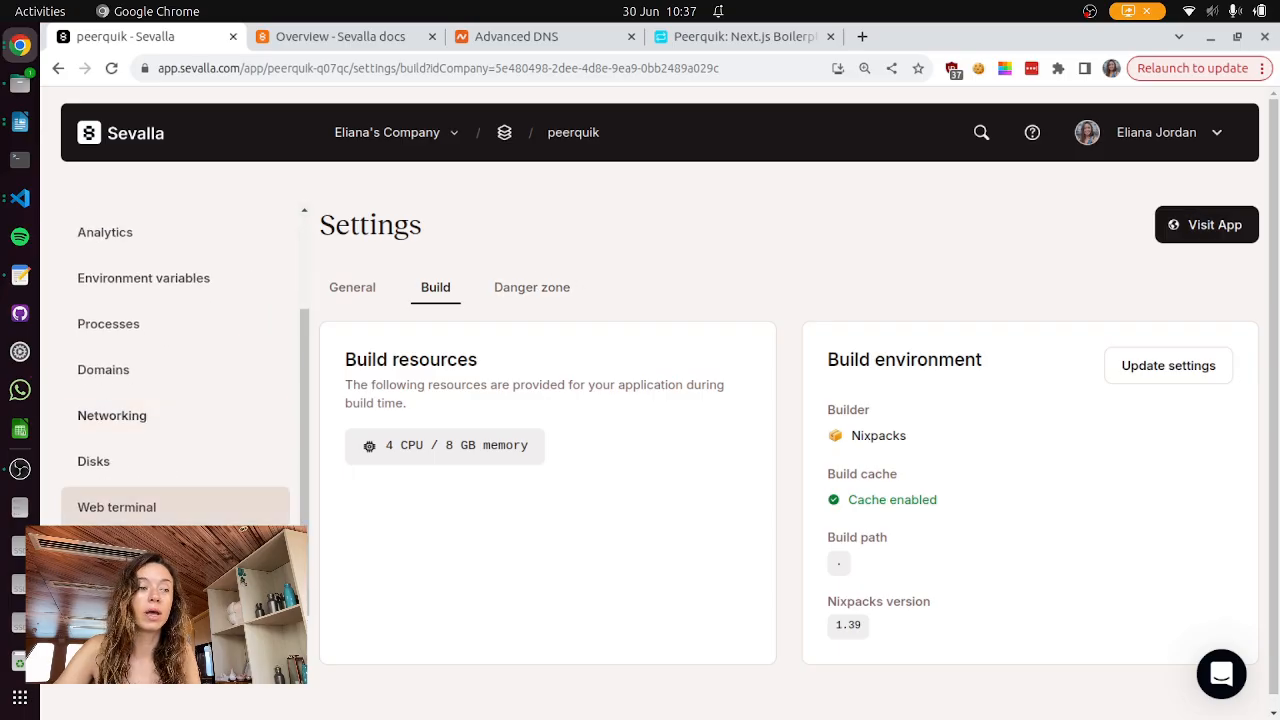
- Look through General settings, then switch to the Danger zone with suspend and delete options
click(366, 285)
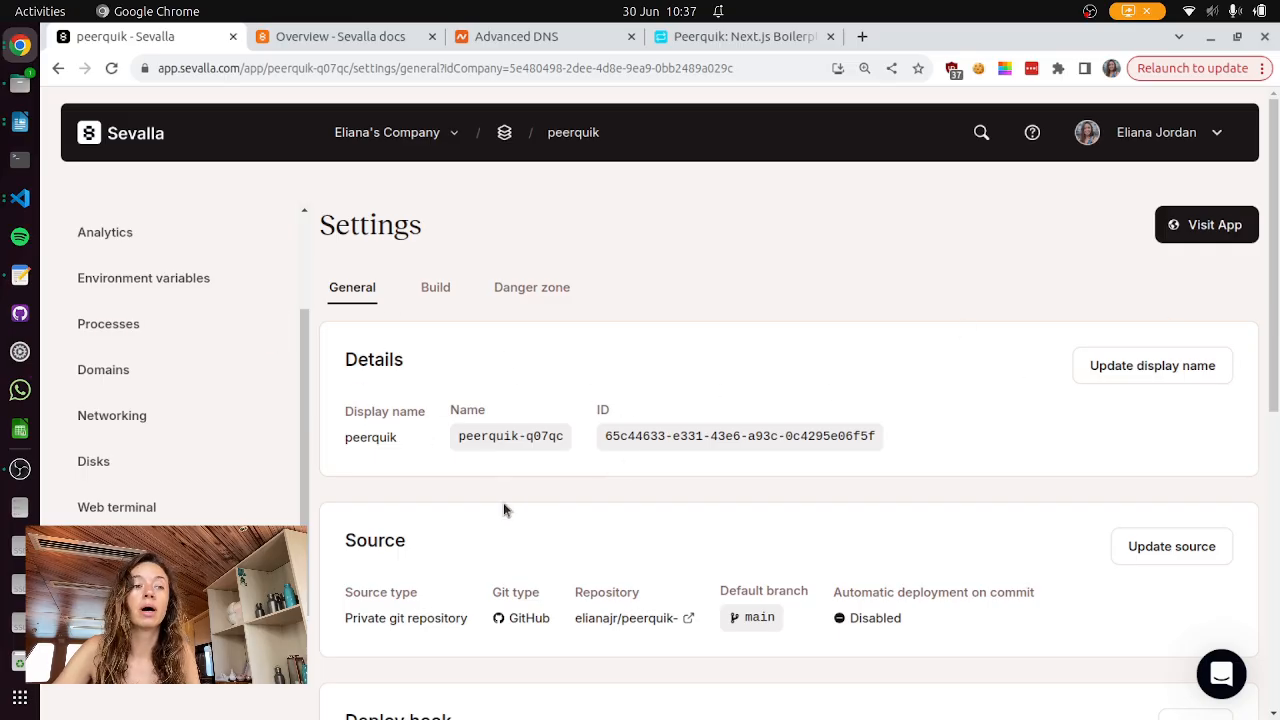
scroll(580, 420, down, 2)
scroll(680, 563, down, 3)
scroll(669, 429, down, 1)
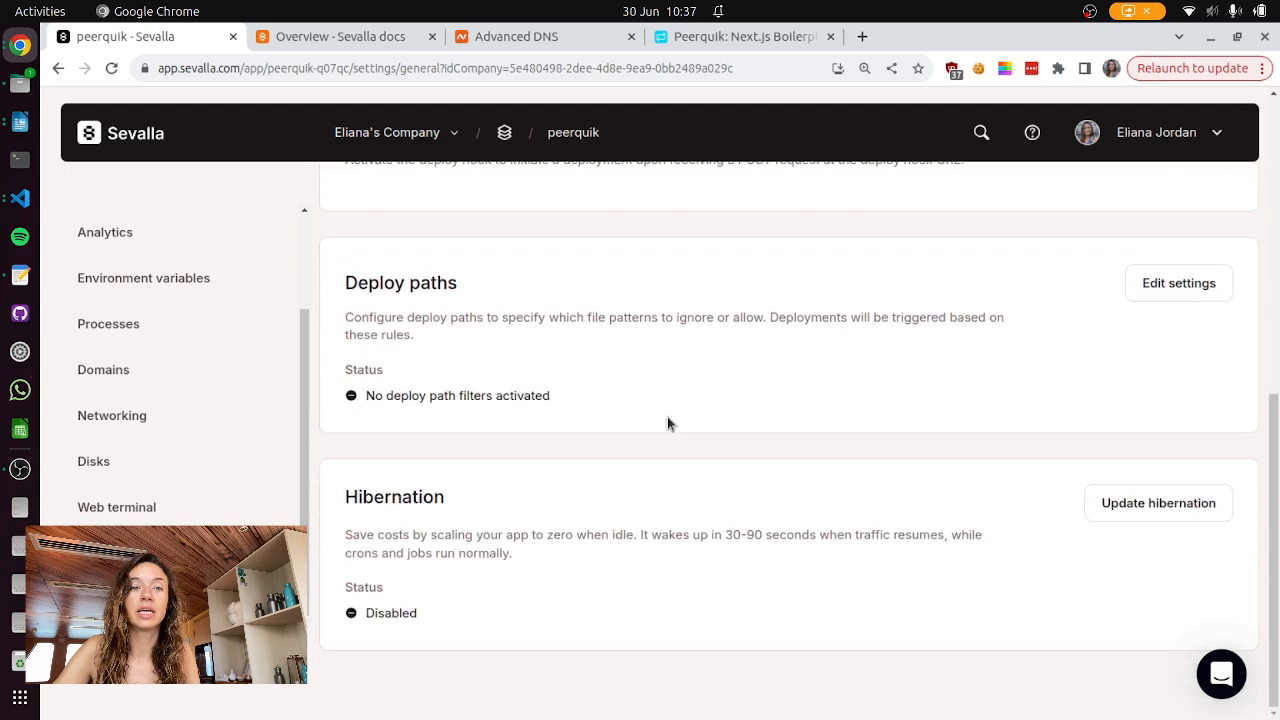
scroll(668, 424, up, 2)
scroll(408, 452, up, 1)
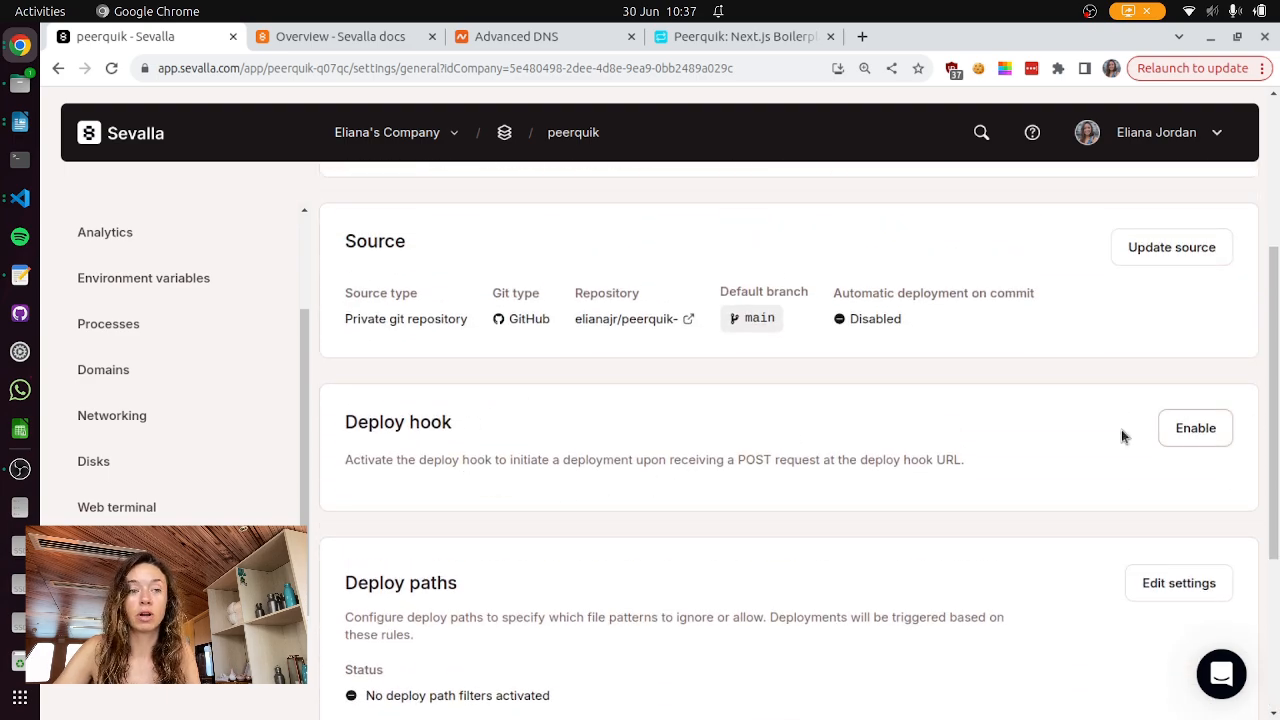
scroll(688, 449, up, 1)
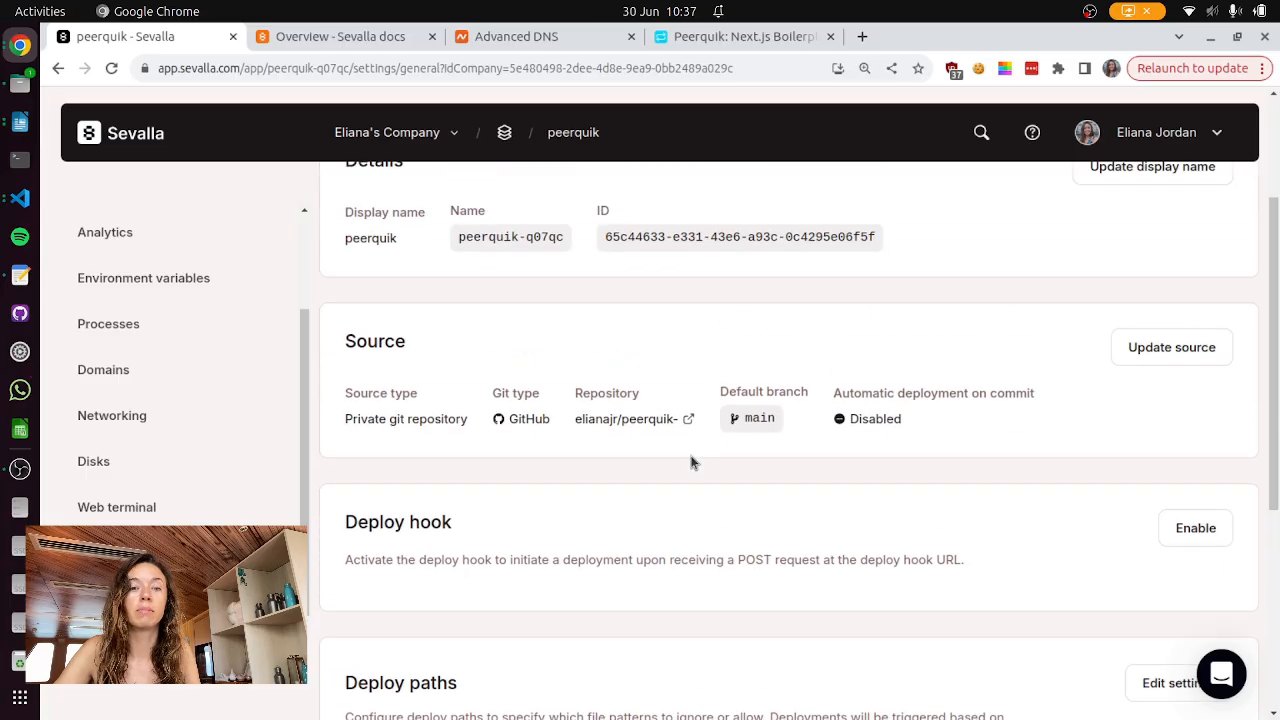
scroll(826, 374, down, 1)
scroll(853, 380, down, 1)
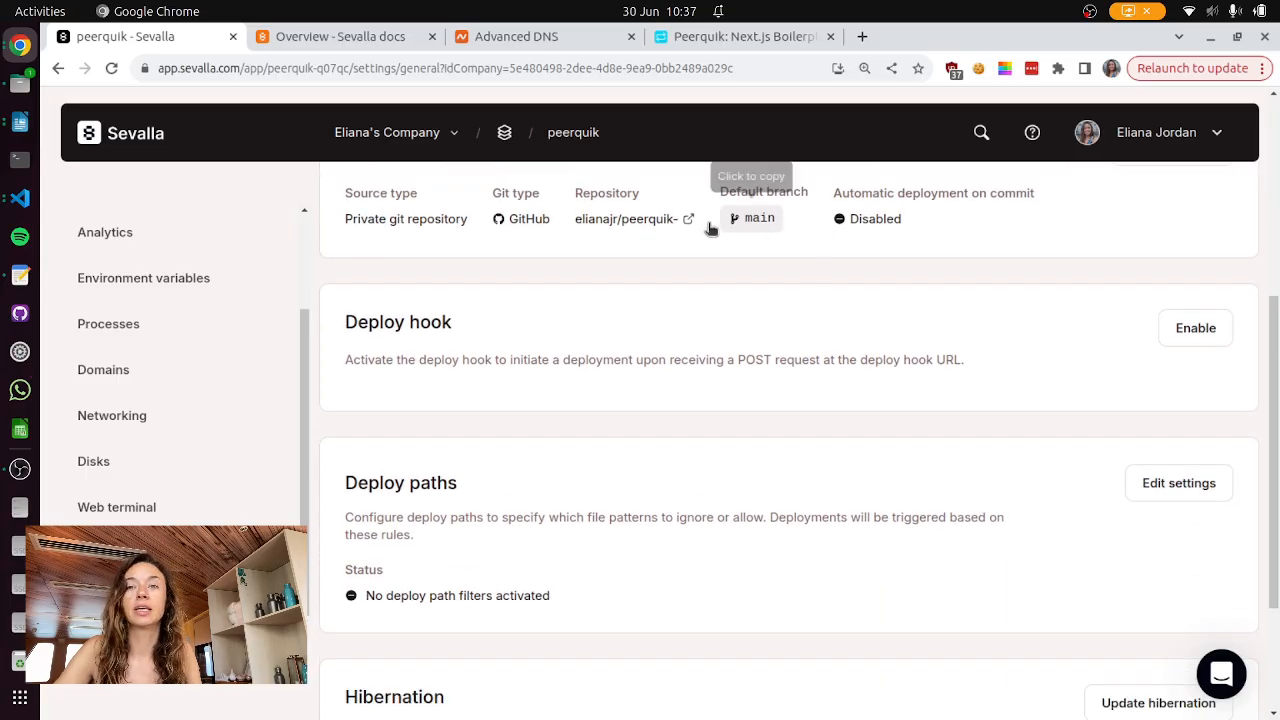
scroll(758, 380, up, 2)
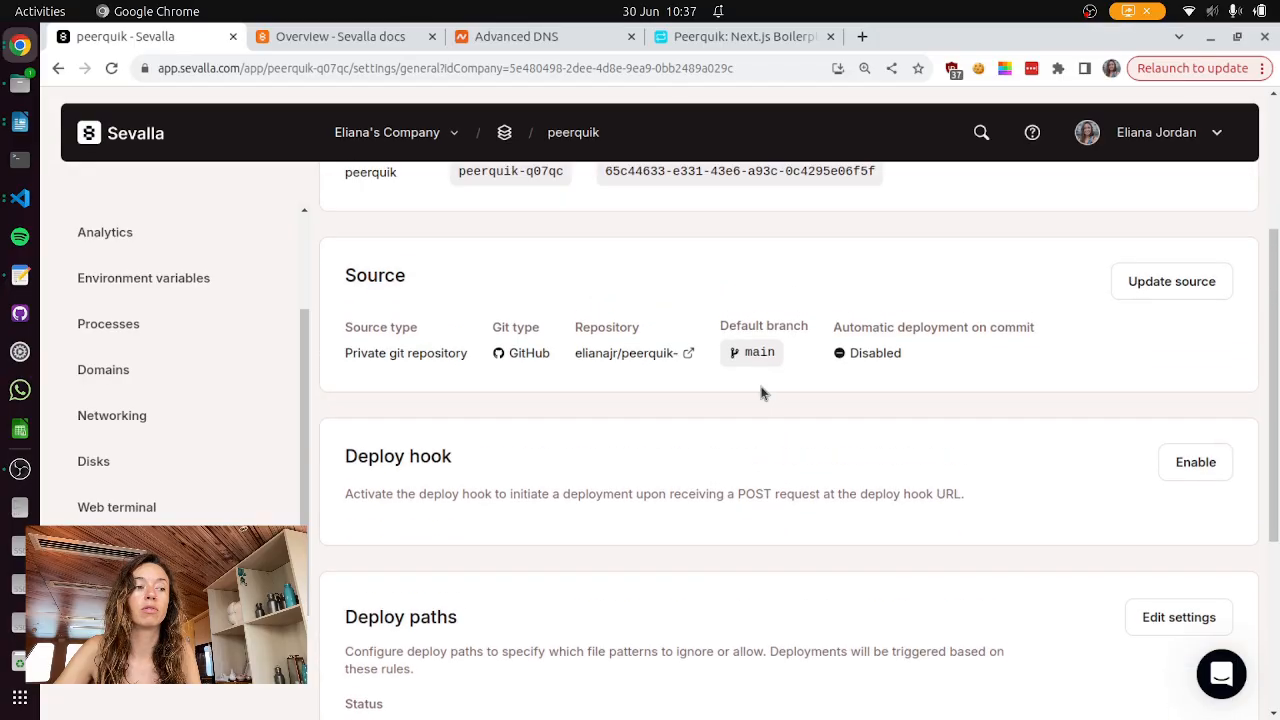
scroll(600, 337, up, 2)
click(566, 289)
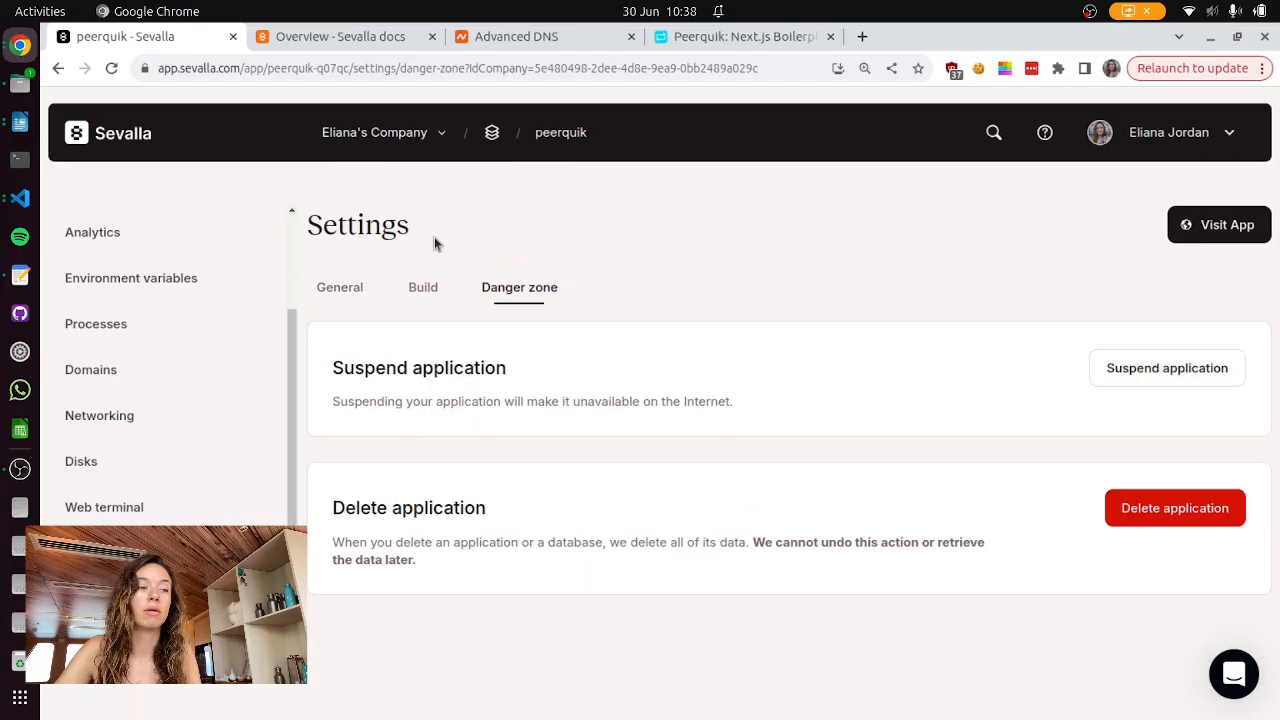
scroll(220, 400, up, 2)
scroll(150, 380, up, 1)
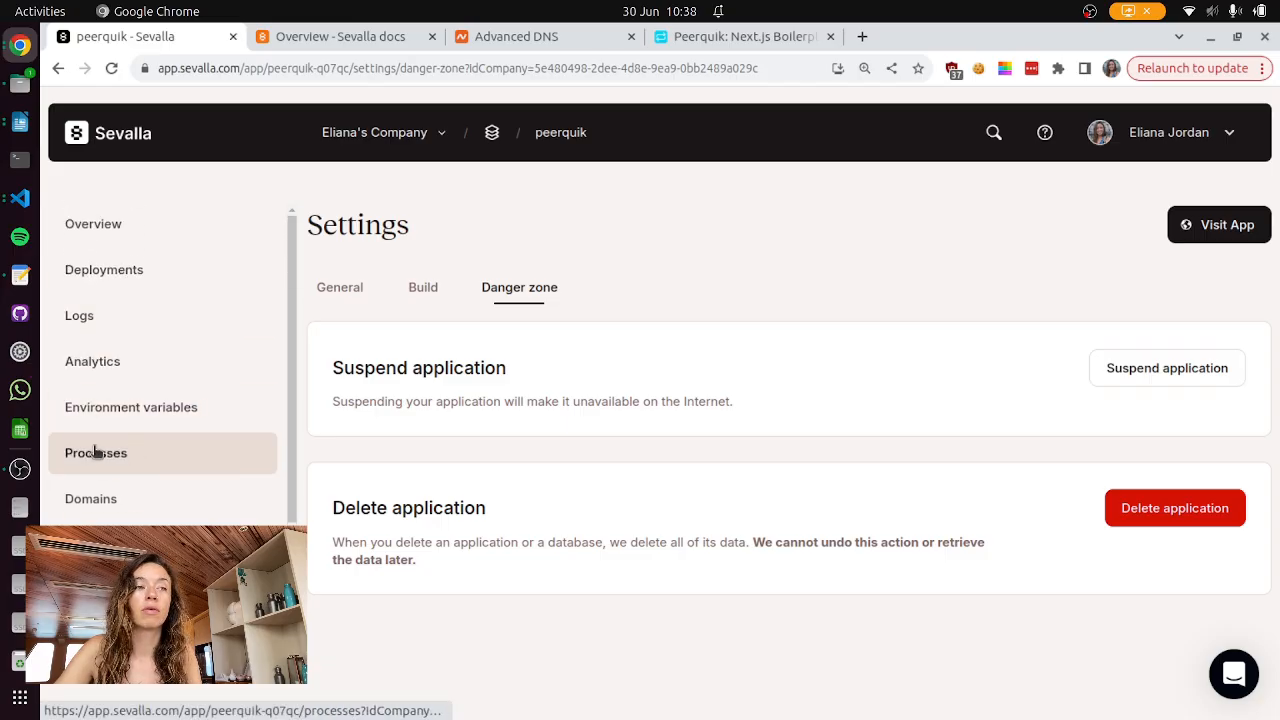
- Preview the live site at peerquik-q07qc.kinsta.app from Domains, then return to Sevalla
click(105, 497)
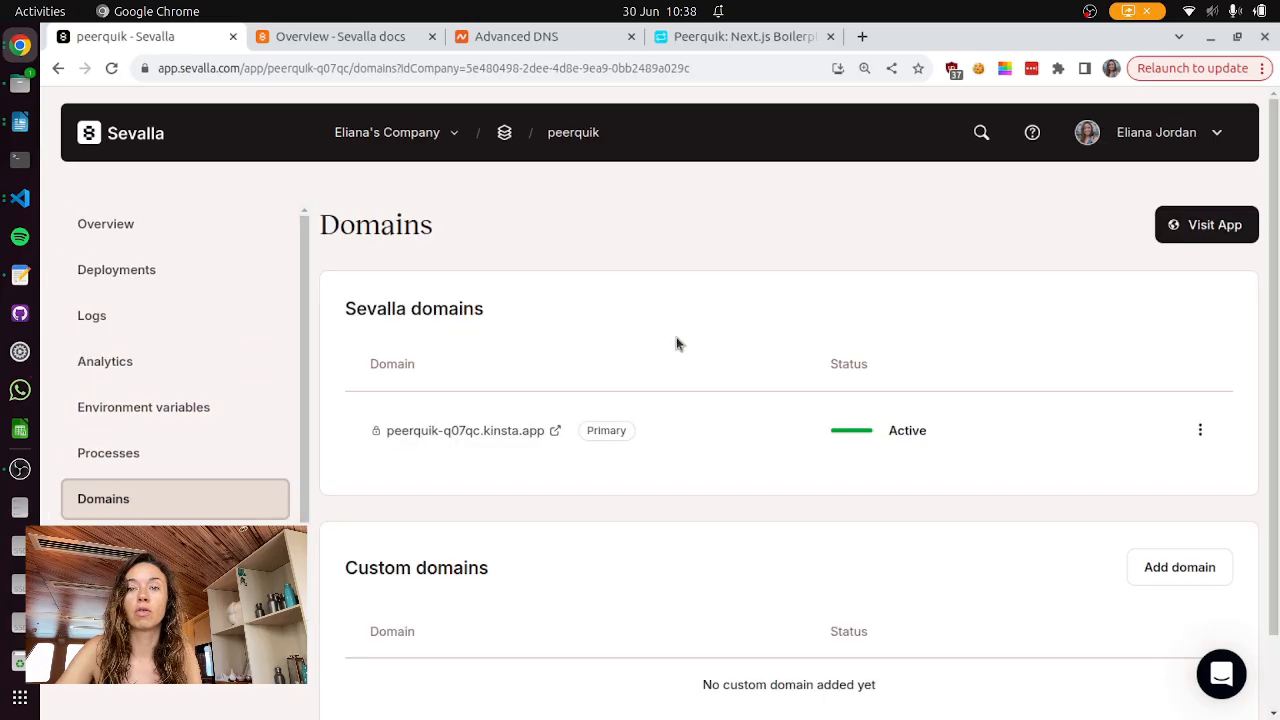
scroll(717, 338, down, 1)
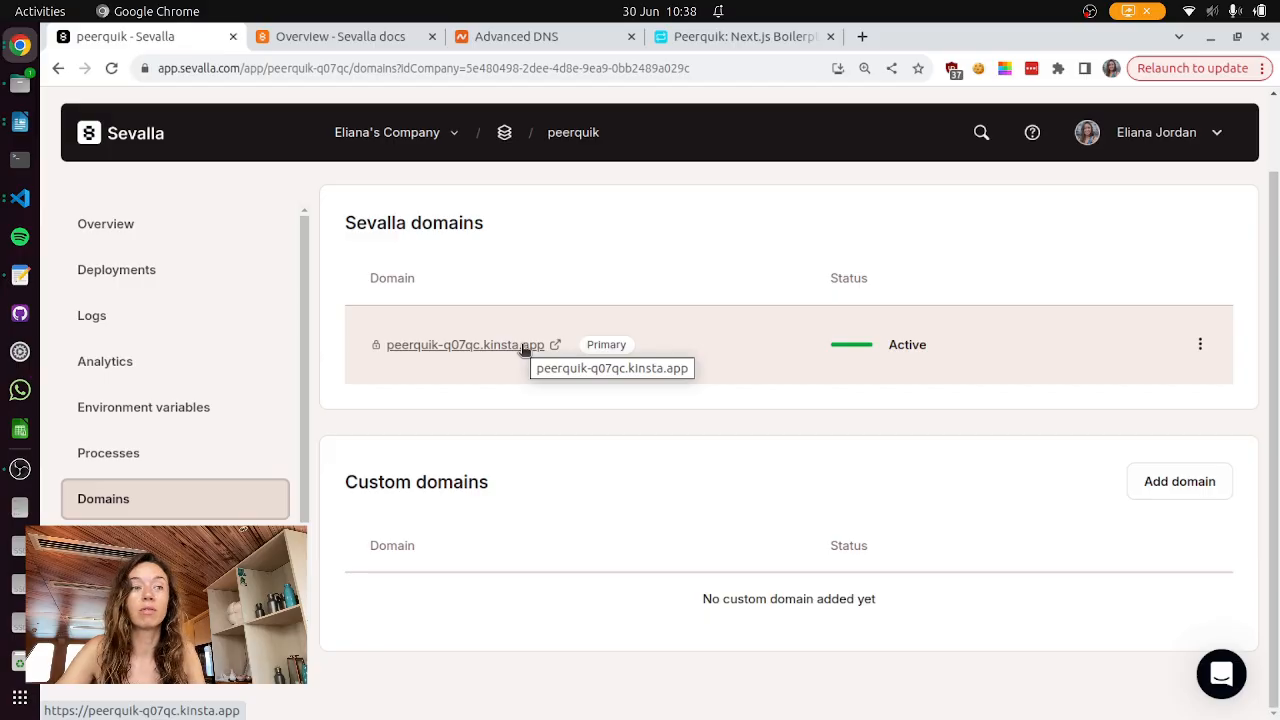
click(524, 345)
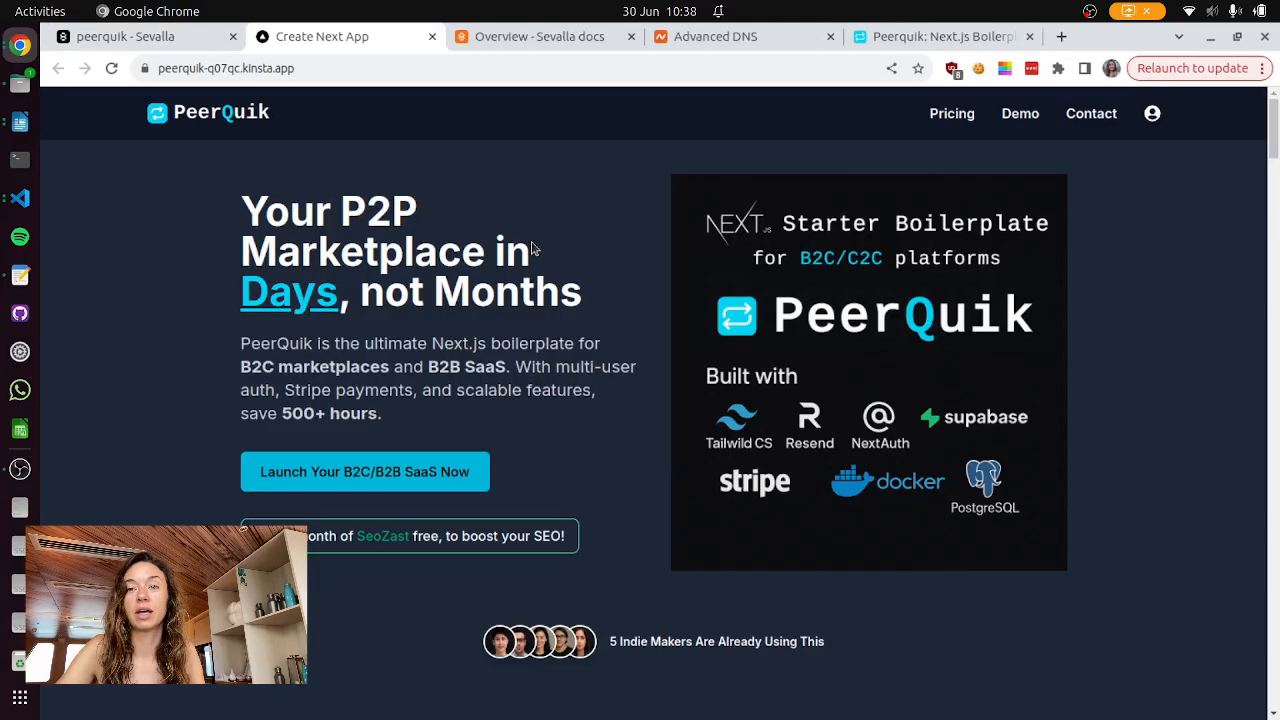
scroll(592, 363, down, 5)
scroll(592, 363, down, 5)
scroll(592, 363, down, 5)
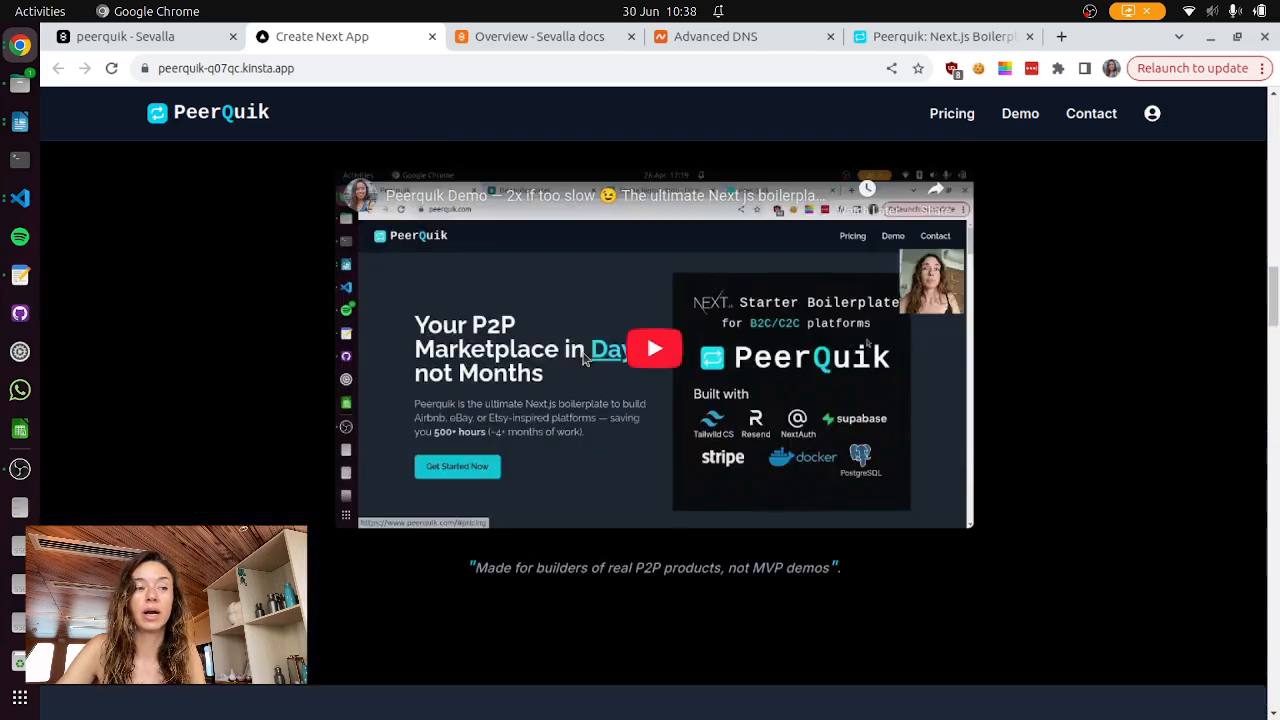
scroll(945, 380, down, 3)
scroll(945, 380, down, 4)
scroll(940, 378, down, 4)
scroll(917, 369, down, 2)
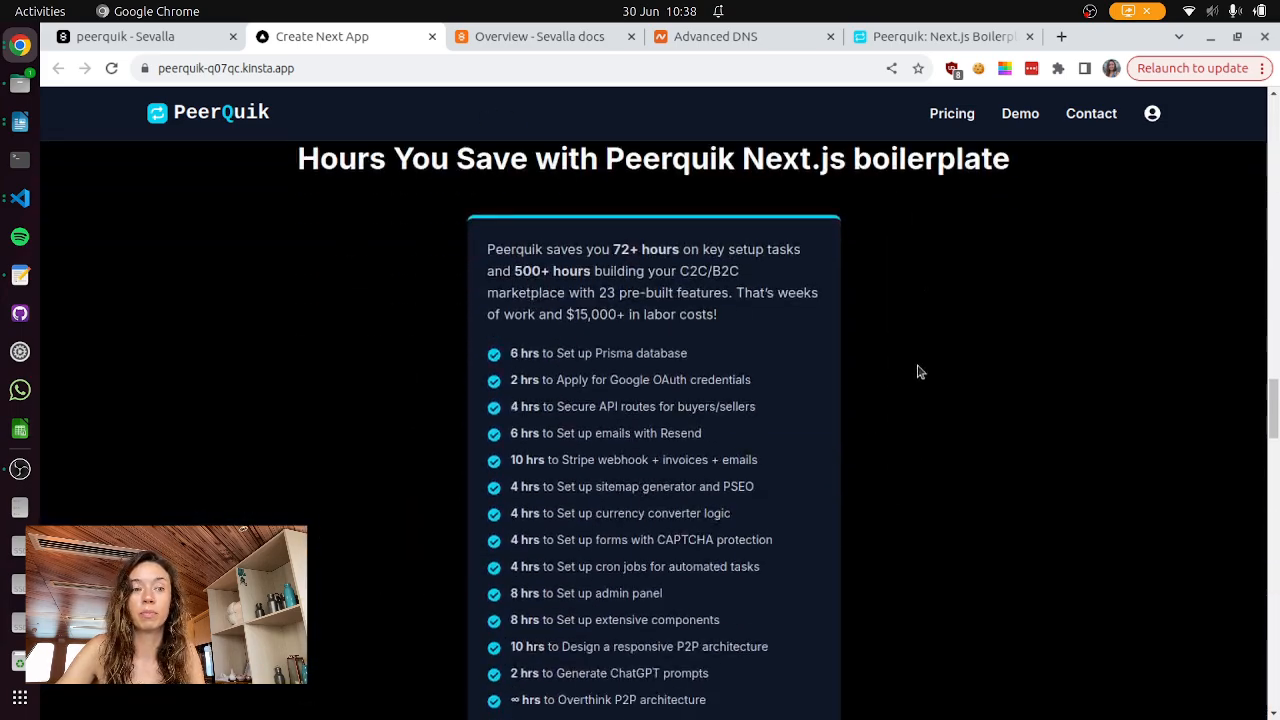
scroll(913, 365, down, 4)
scroll(910, 362, down, 5)
scroll(908, 358, down, 5)
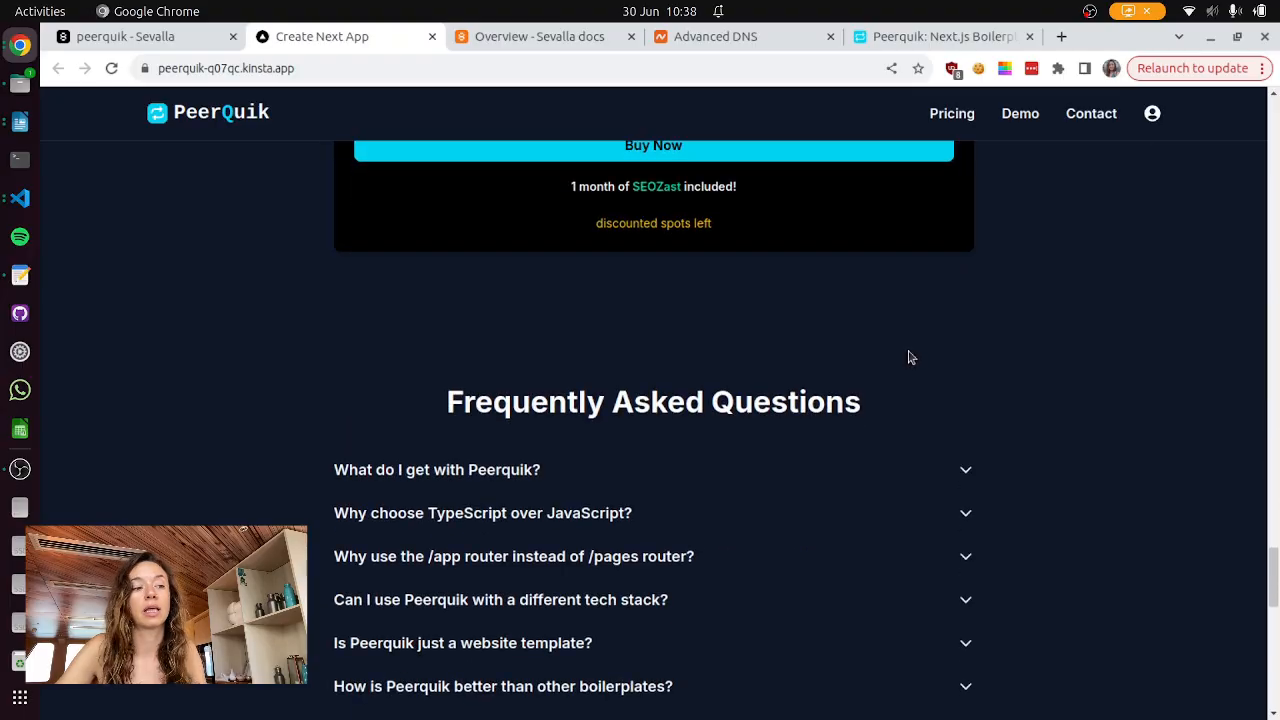
key(ctrl+Page_Up)
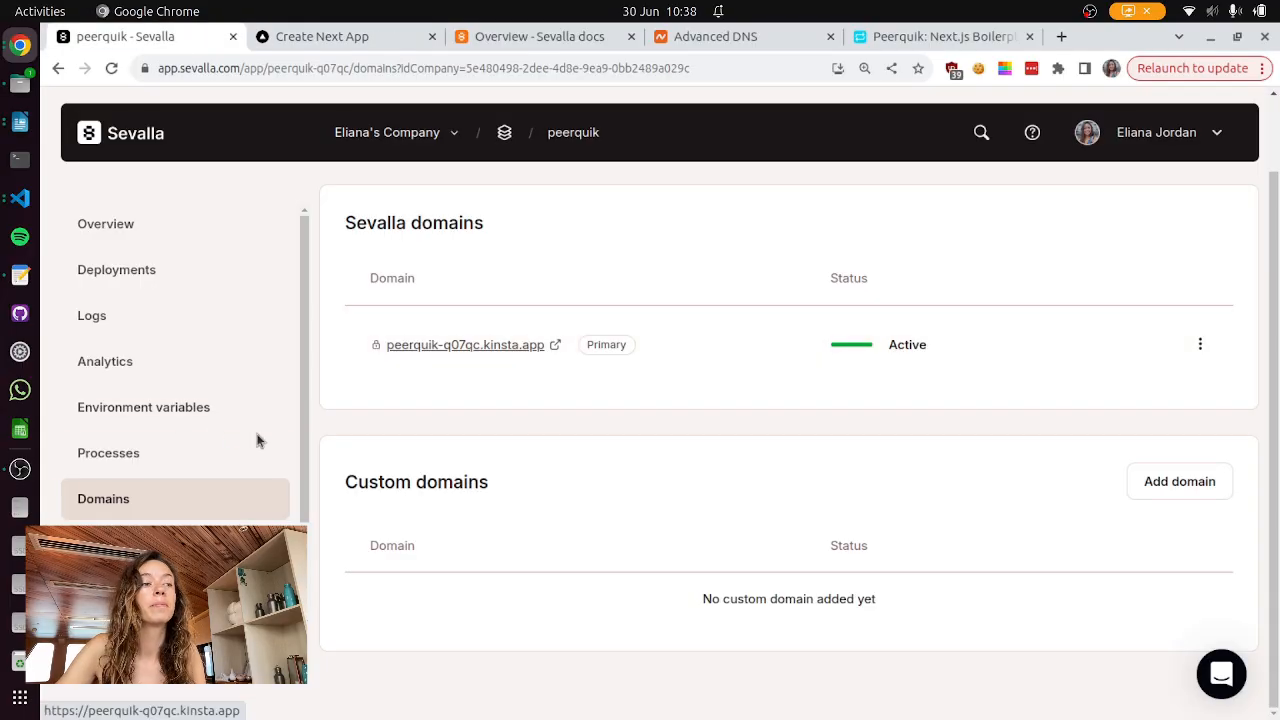
- Import BASE_URL, DATABASE_URL and other variables from envv.txt and save them
click(210, 406)
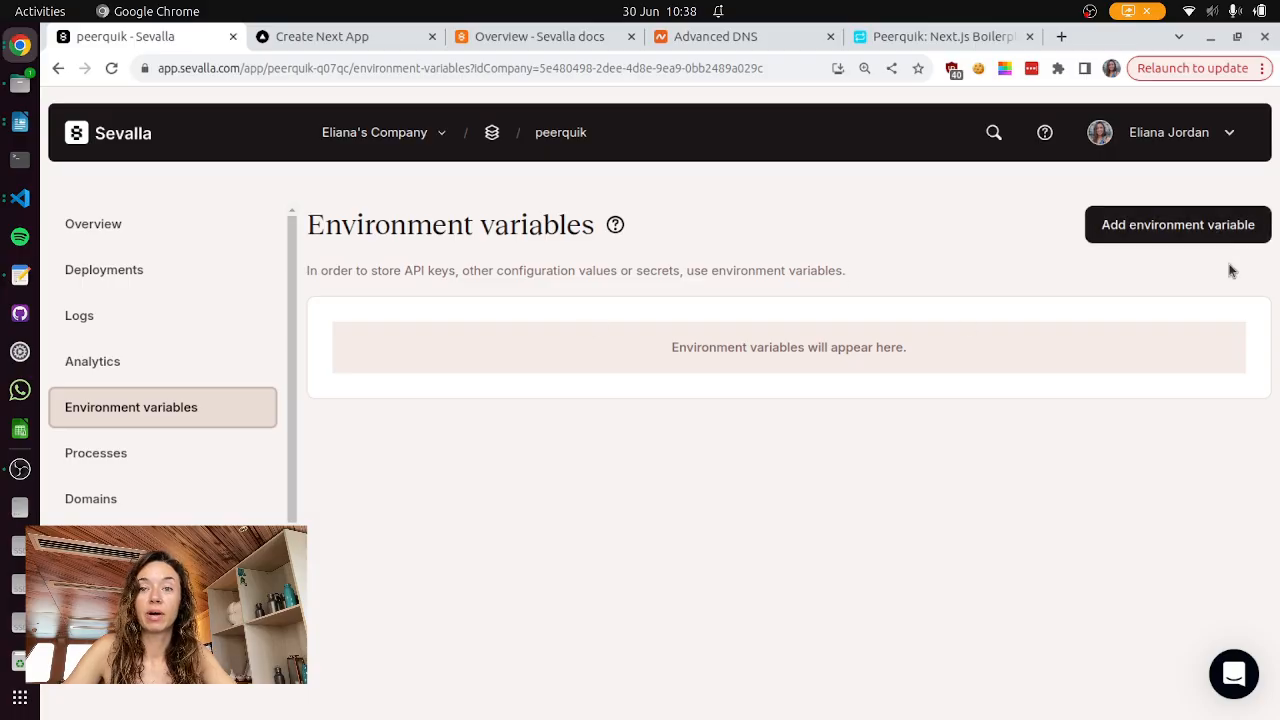
click(1229, 228)
click(292, 512)
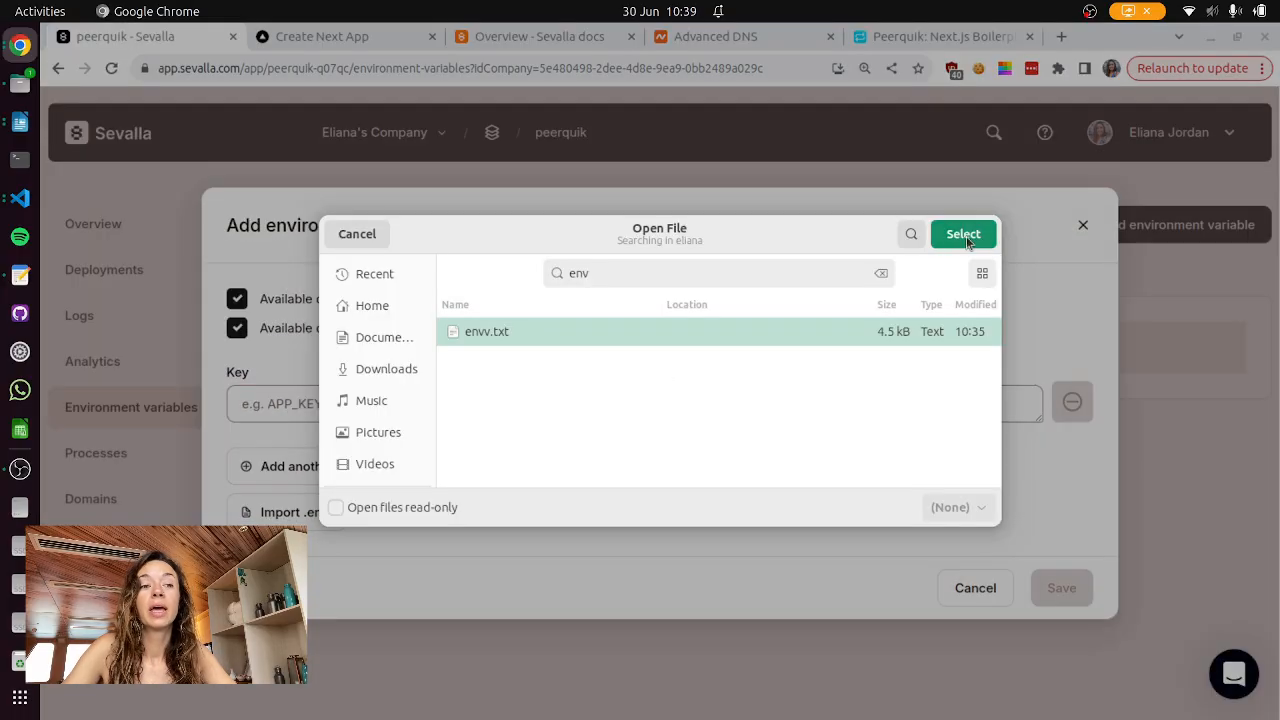
click(963, 236)
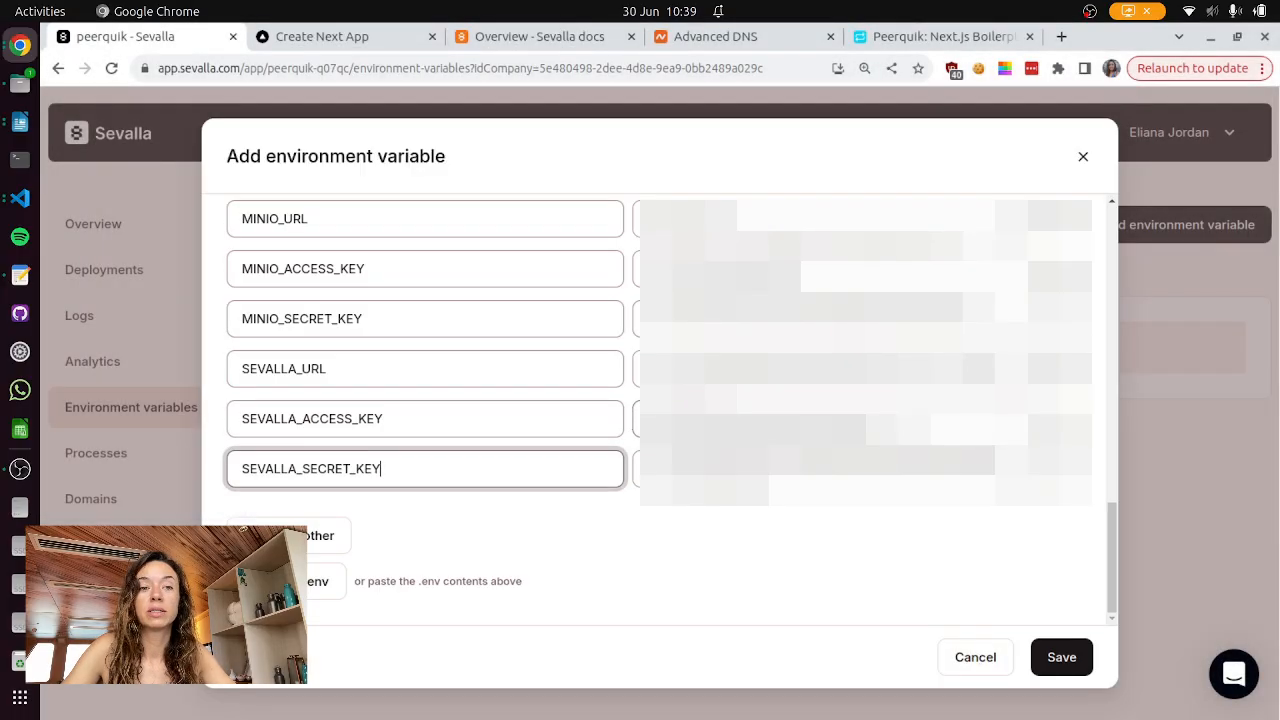
click(1062, 658)
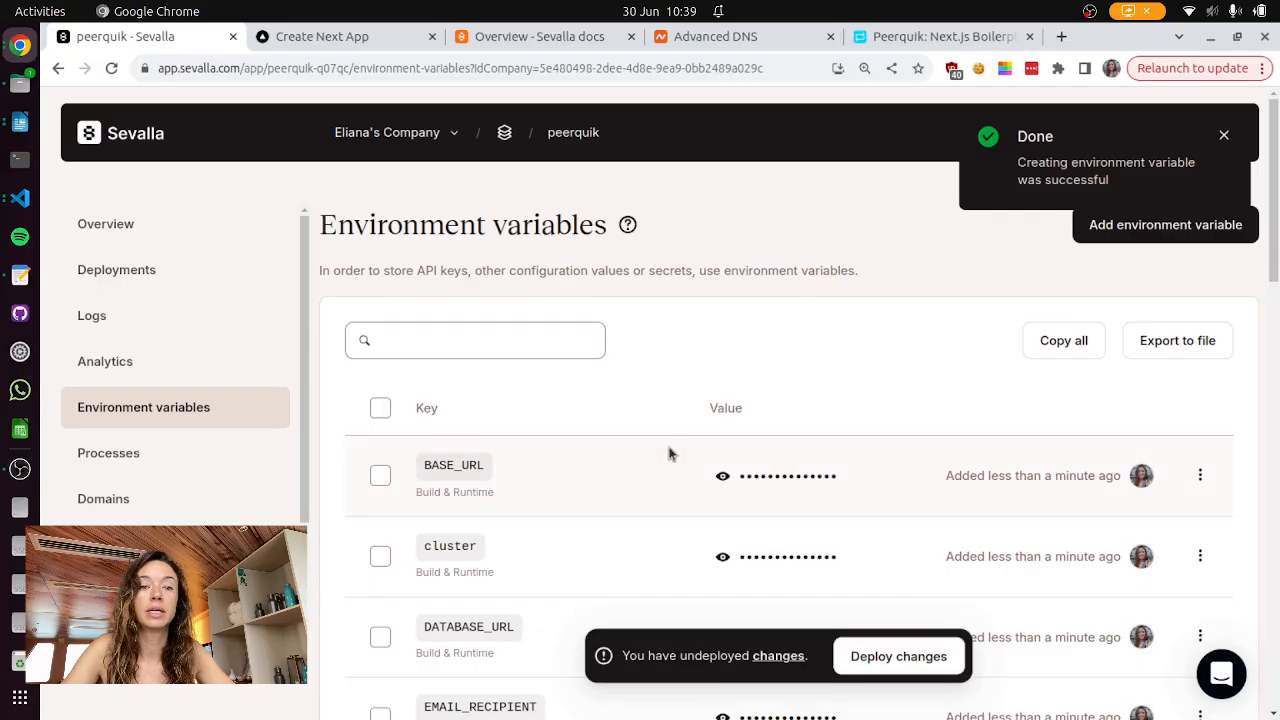
scroll(700, 432, down, 2)
scroll(771, 408, down, 2)
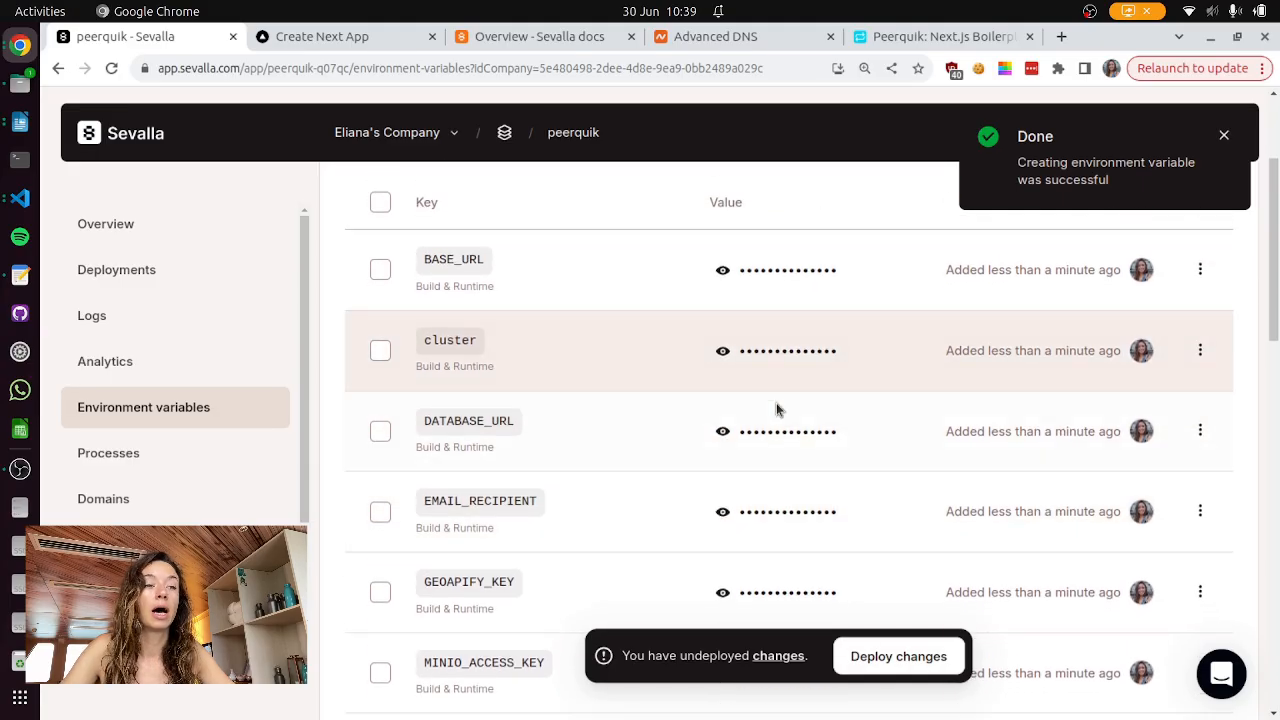
scroll(614, 457, up, 4)
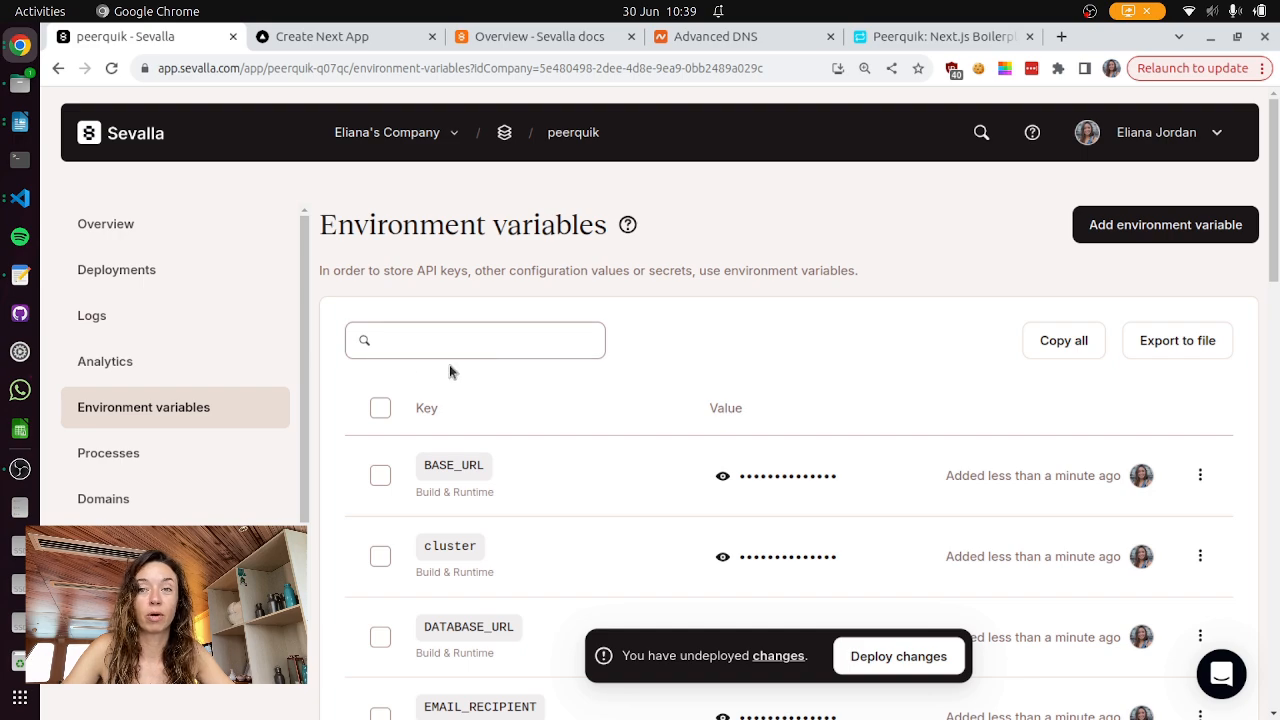
- Review the runtime logs and deployment e6cd42's build log, then return to the deployment list
click(135, 318)
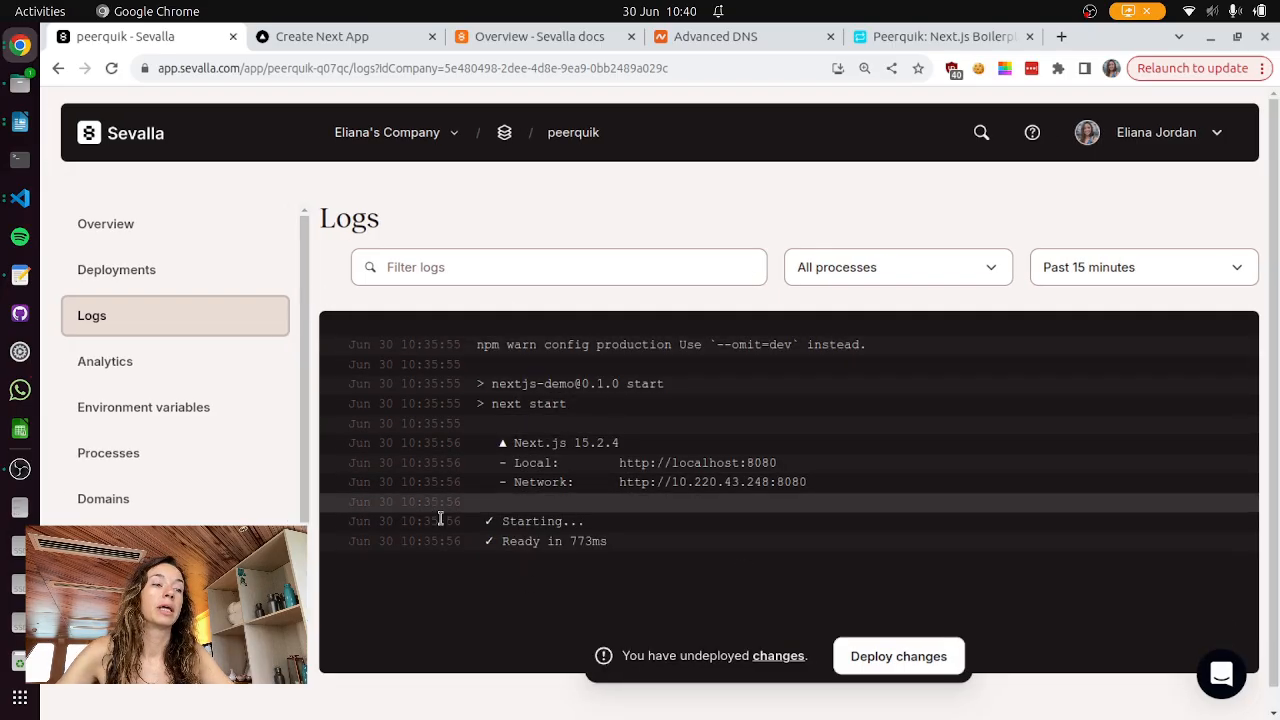
click(143, 270)
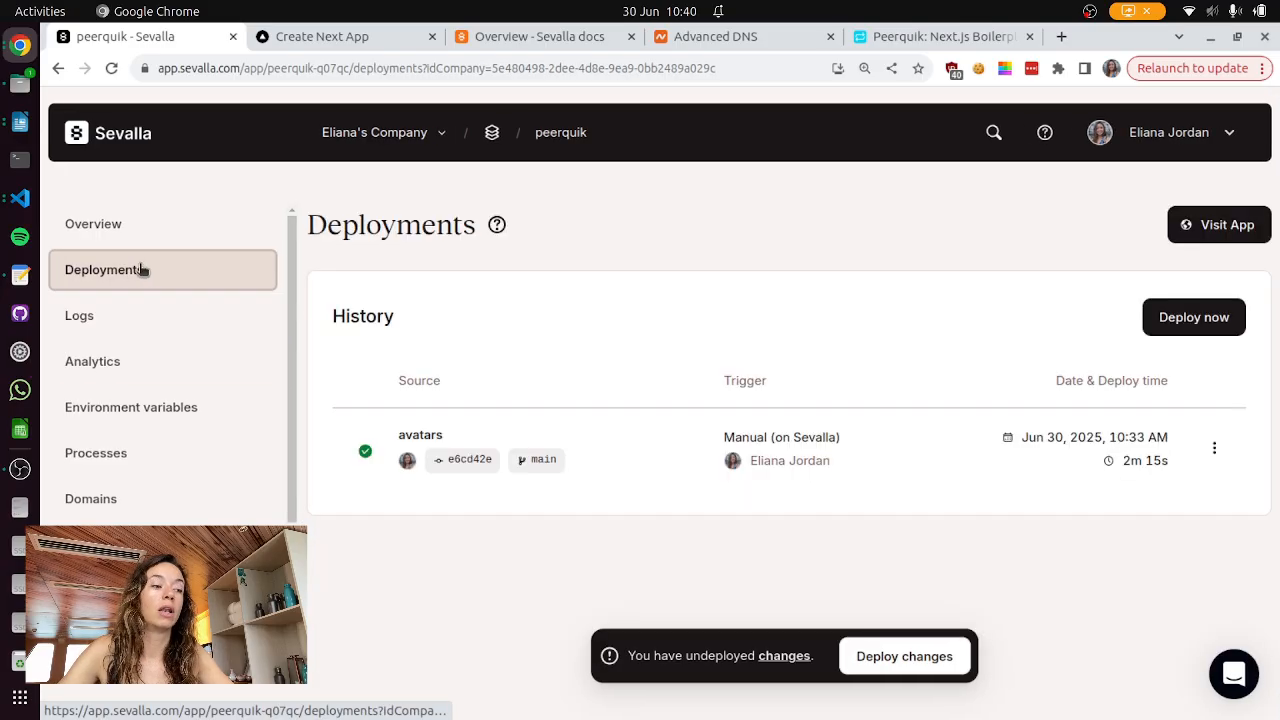
click(660, 440)
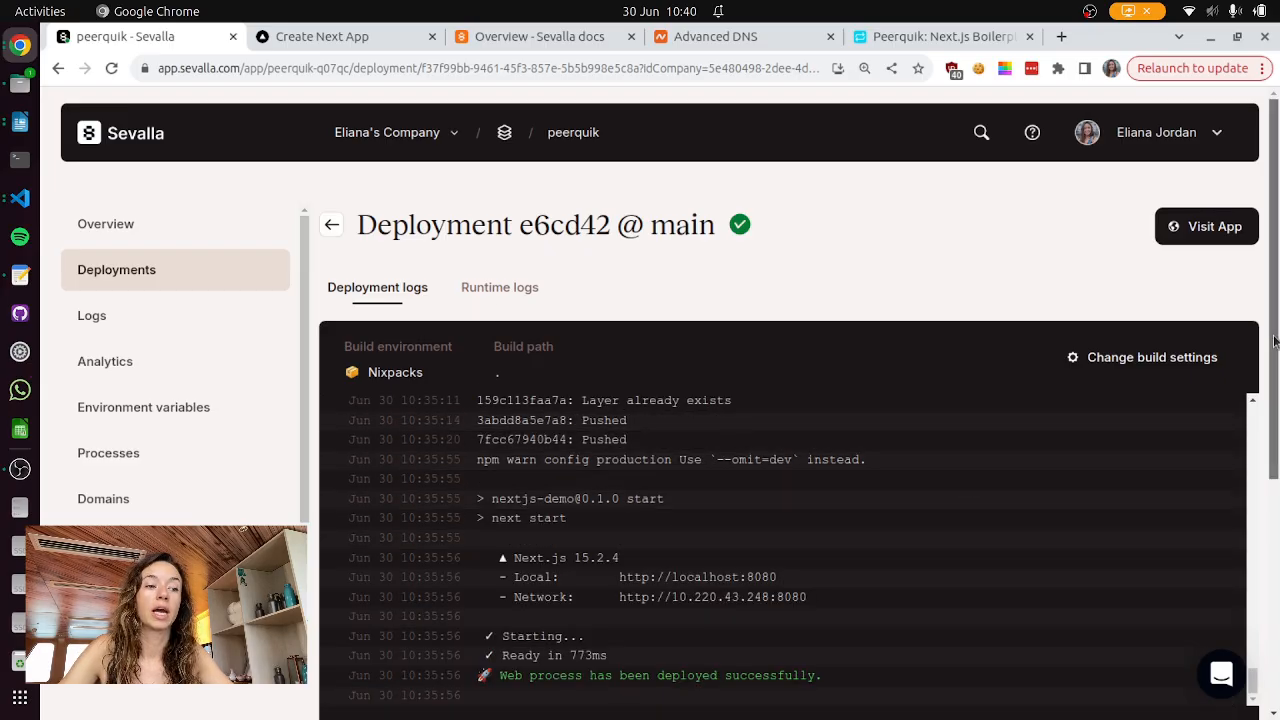
drag(1274, 346, 1273, 410)
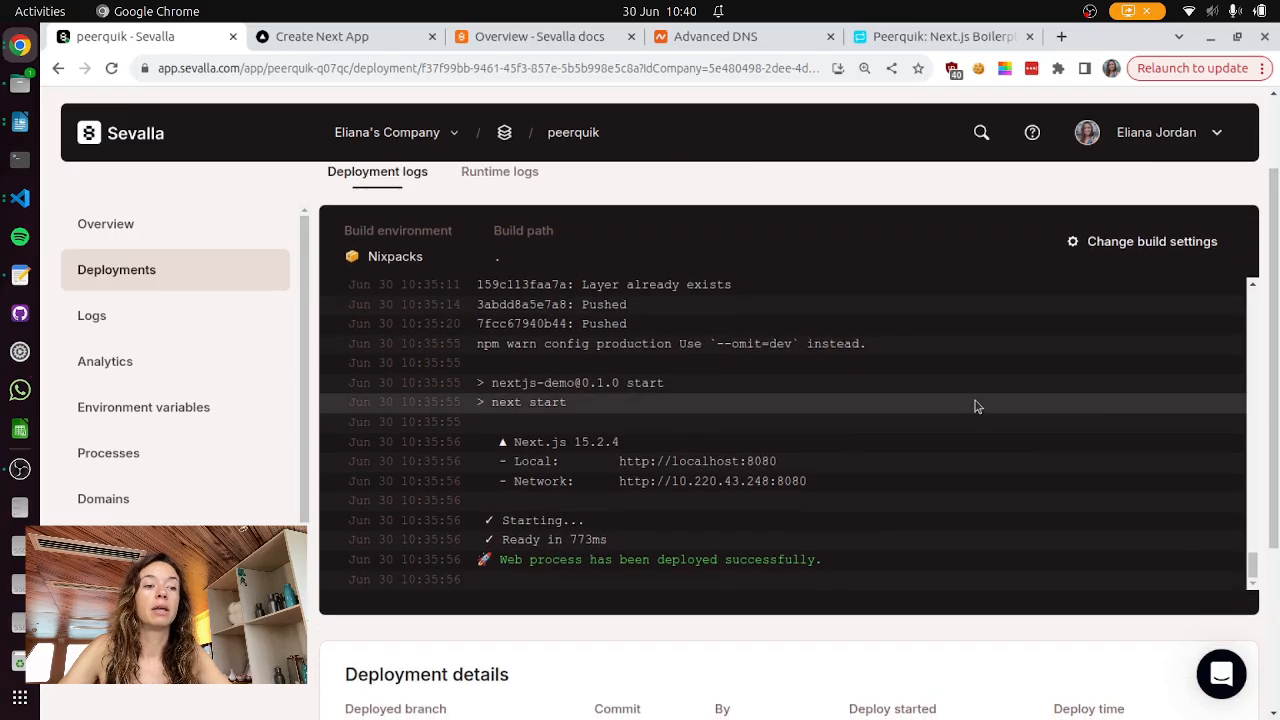
scroll(957, 530, up, 5)
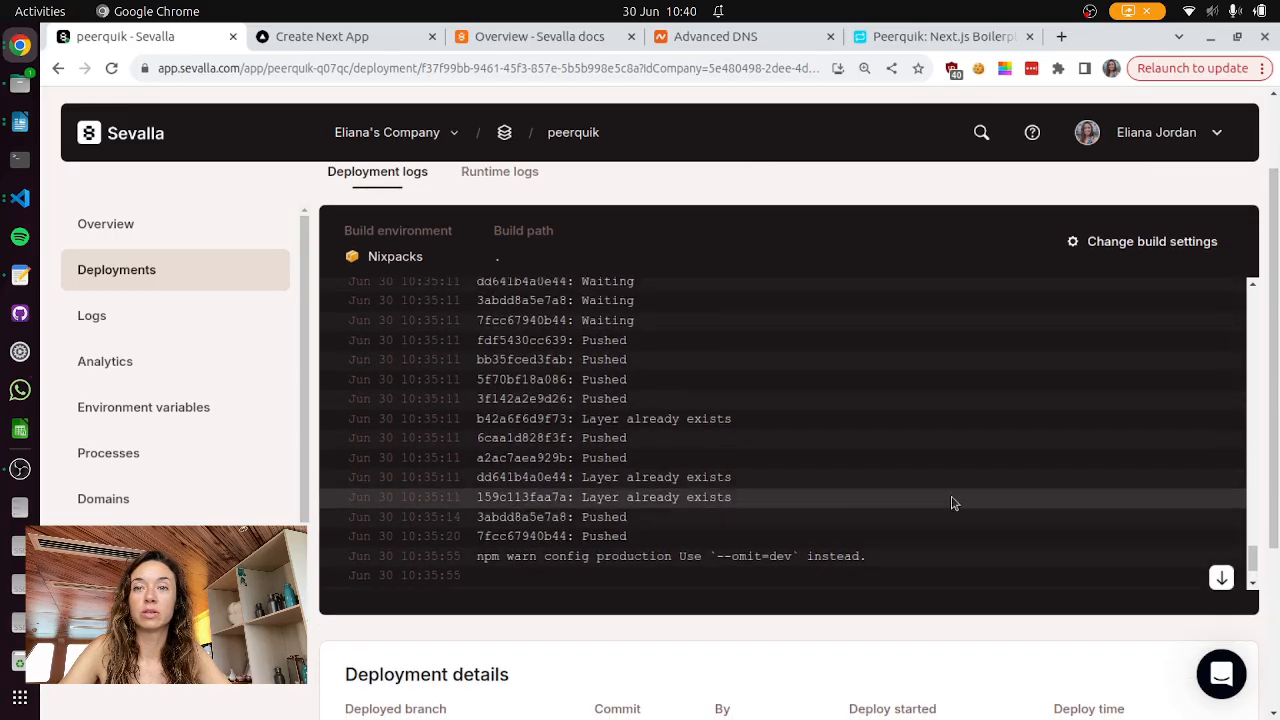
scroll(937, 491, up, 10)
click(382, 258)
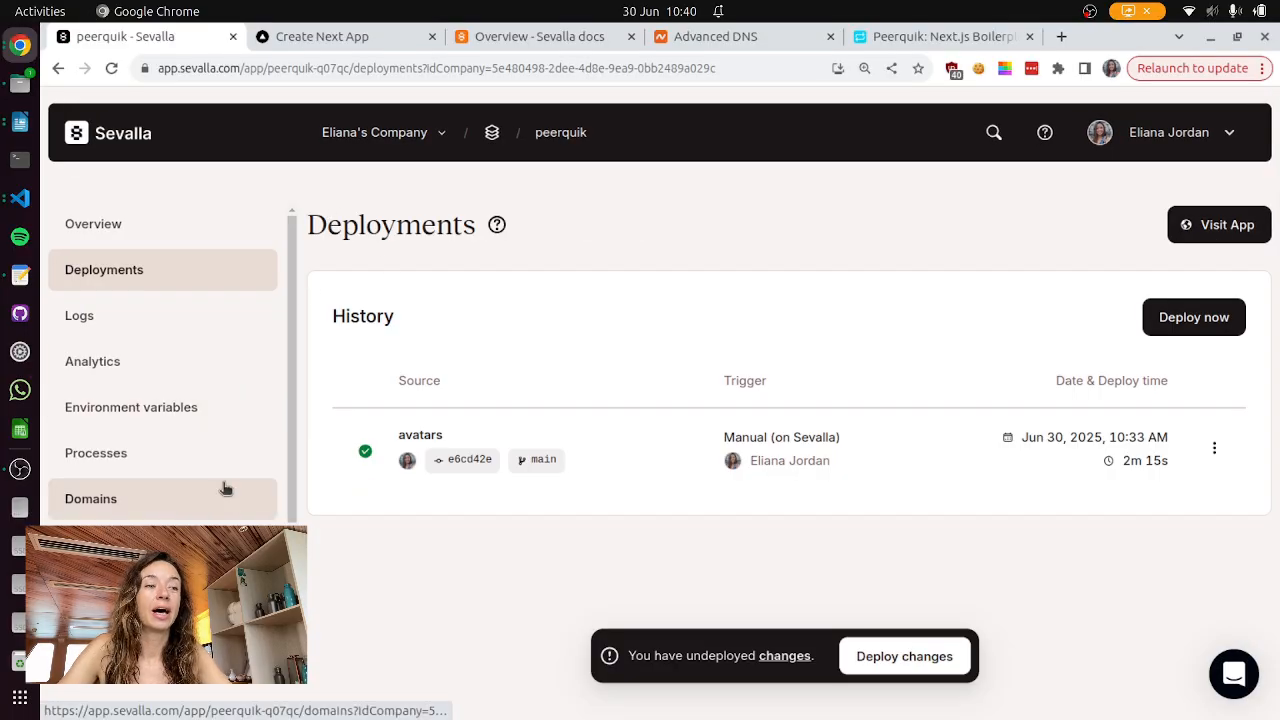
scroll(225, 488, down, 3)
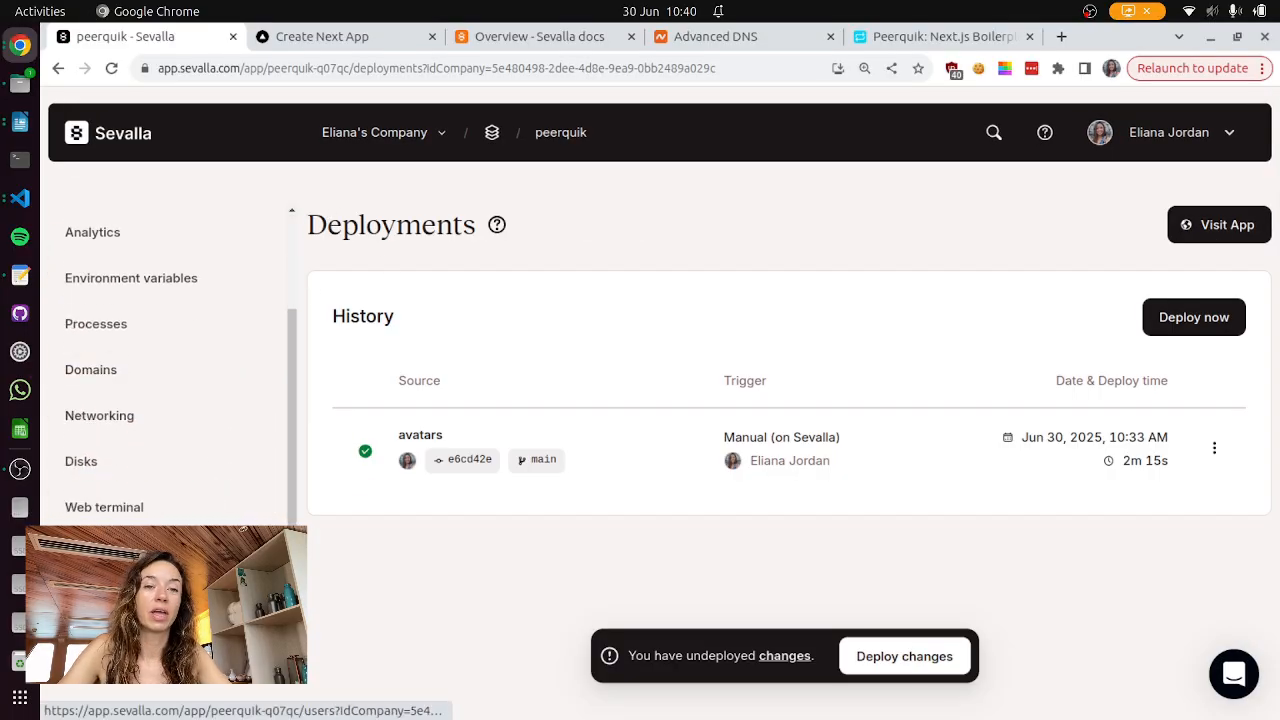
scroll(152, 410, up, 2)
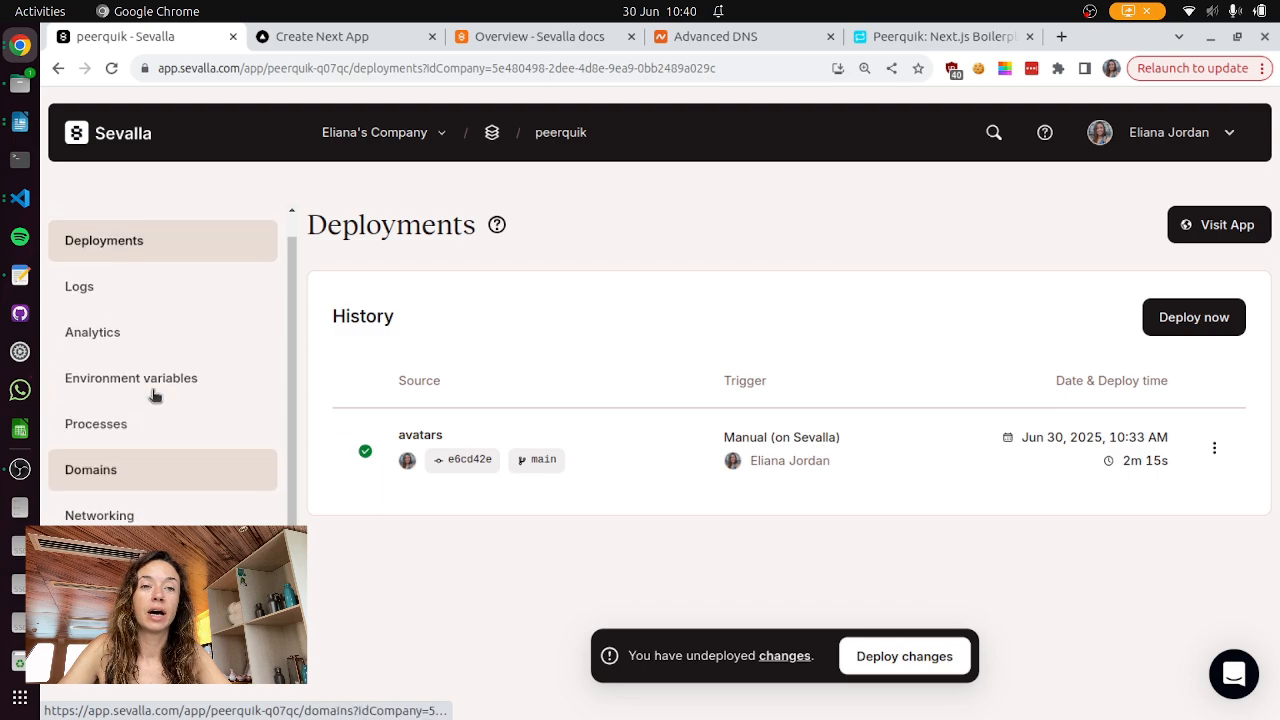
scroll(152, 395, up, 1)
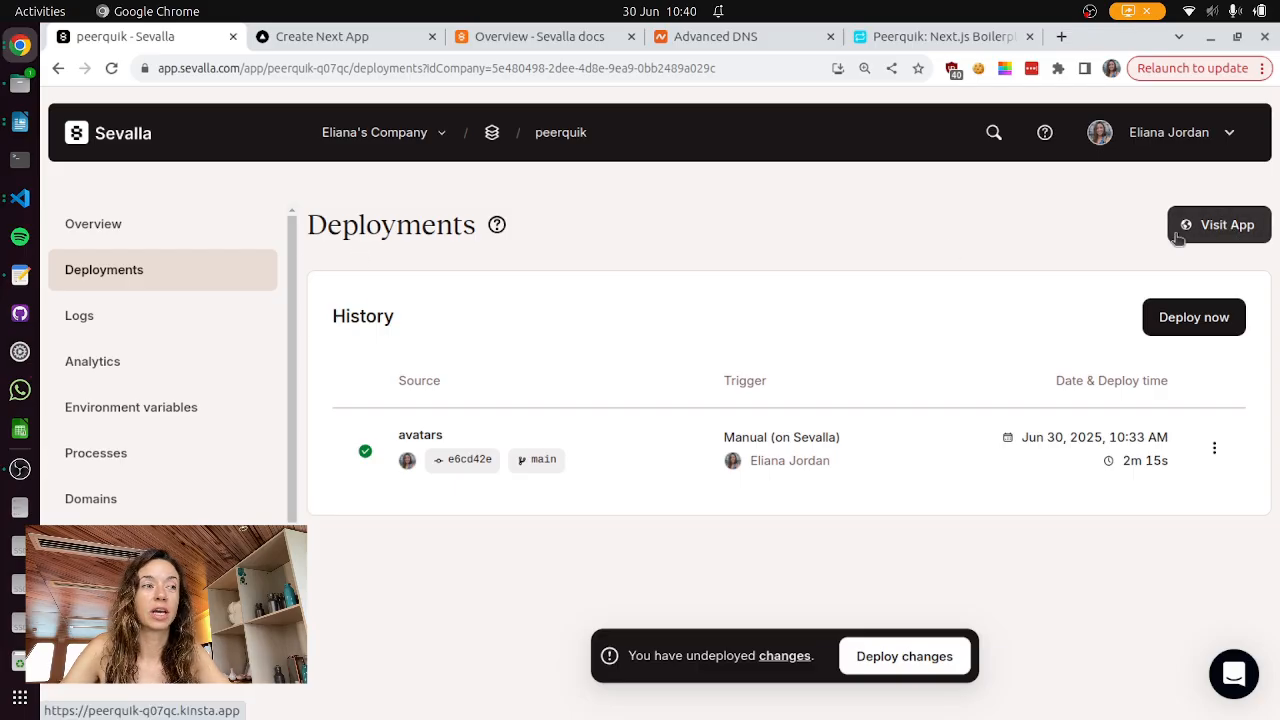
- Visit the live PeerQuik site, dismiss the redeploy menu, and bring up the app's Settings page
click(1236, 230)
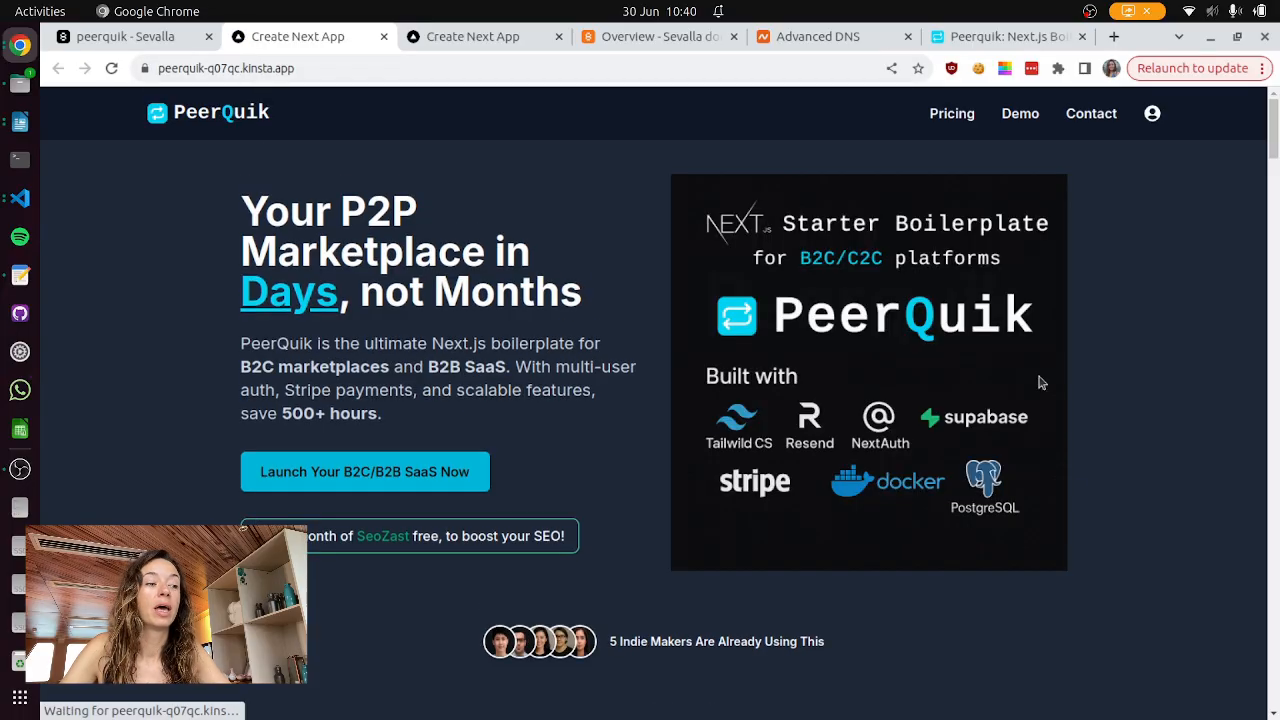
key(ctrl+Page_Up)
click(1214, 448)
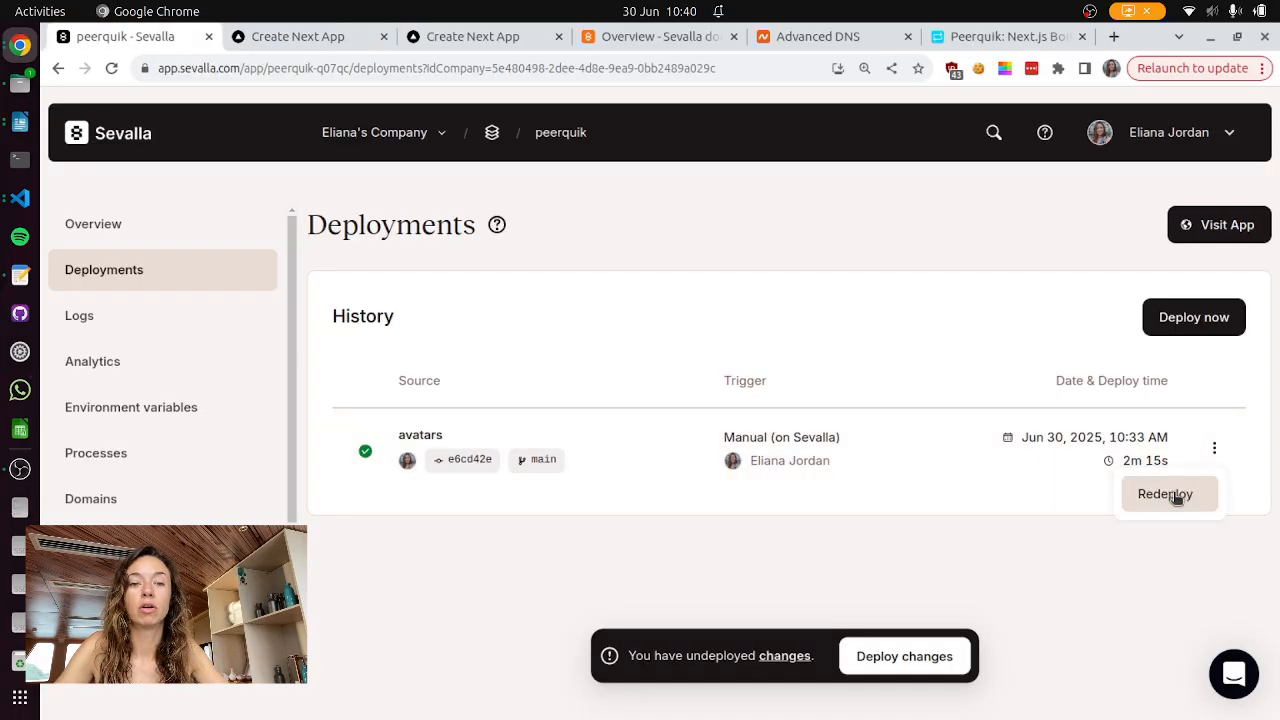
click(805, 257)
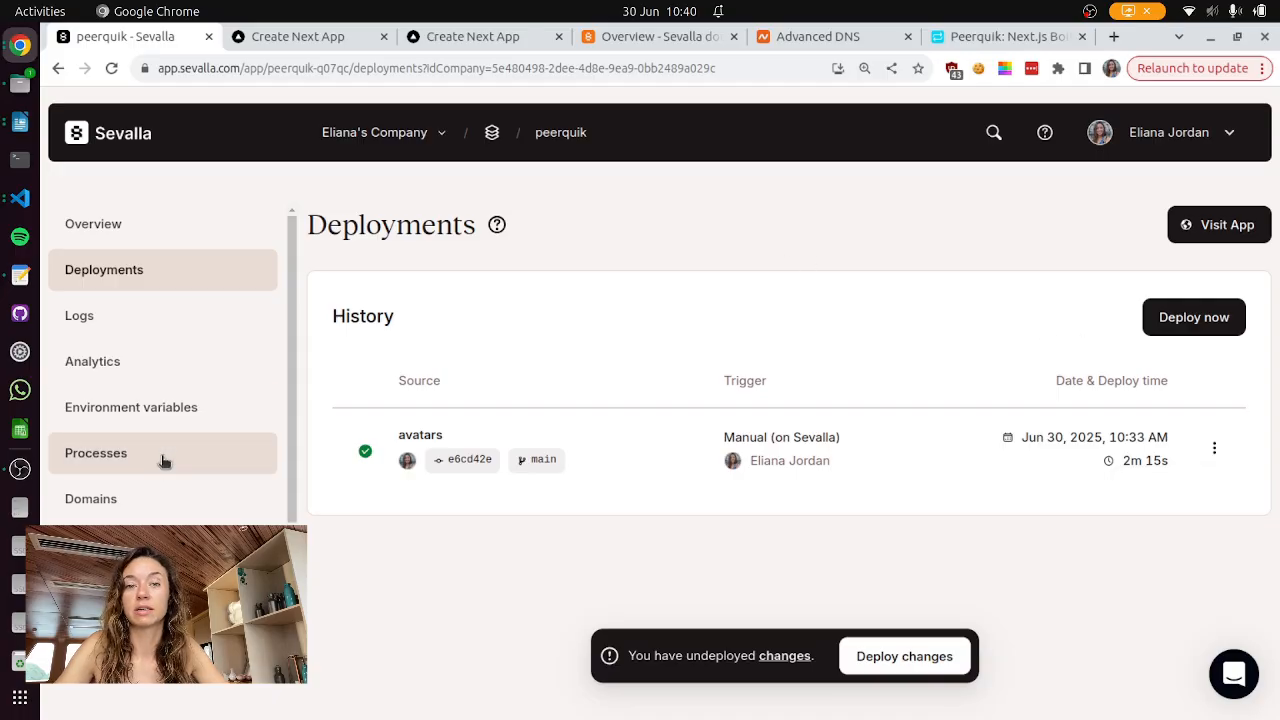
scroll(163, 471, down, 3)
click(95, 553)
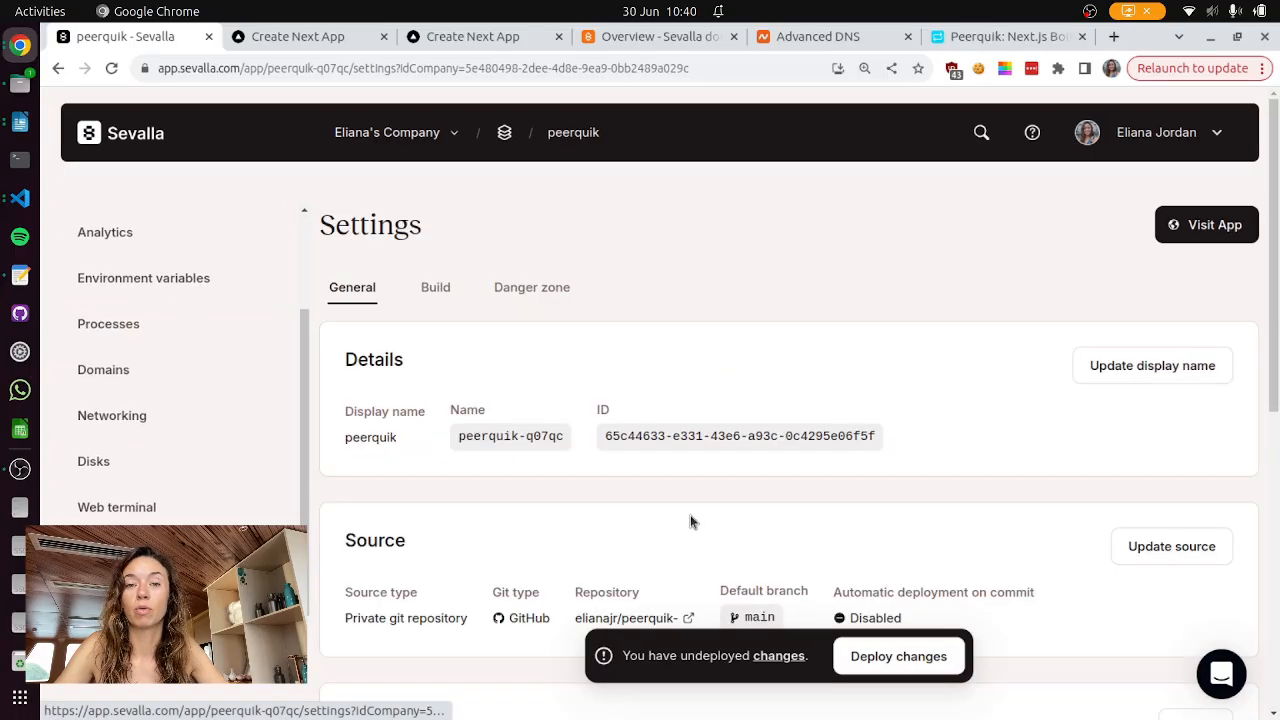
scroll(689, 502, down, 10)
scroll(437, 297, up, 3)
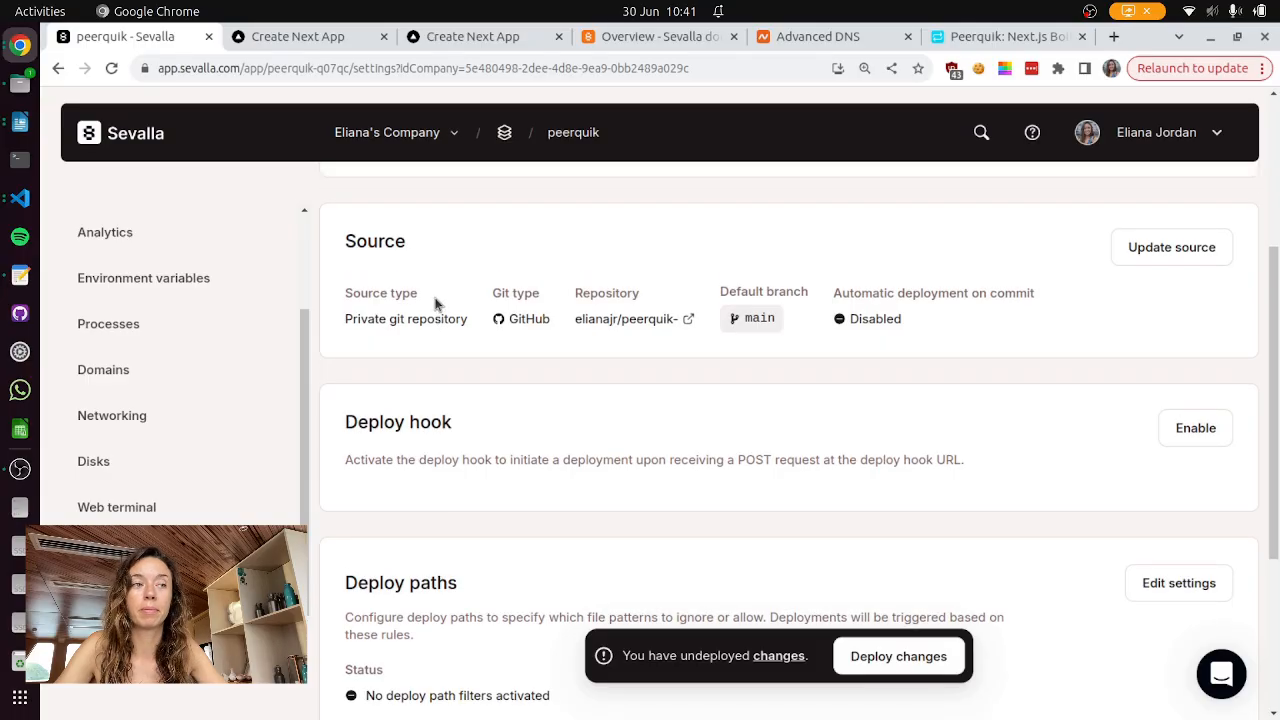
scroll(272, 320, down, 2)
scroll(269, 323, down, 1)
scroll(194, 329, up, 1)
scroll(183, 337, up, 2)
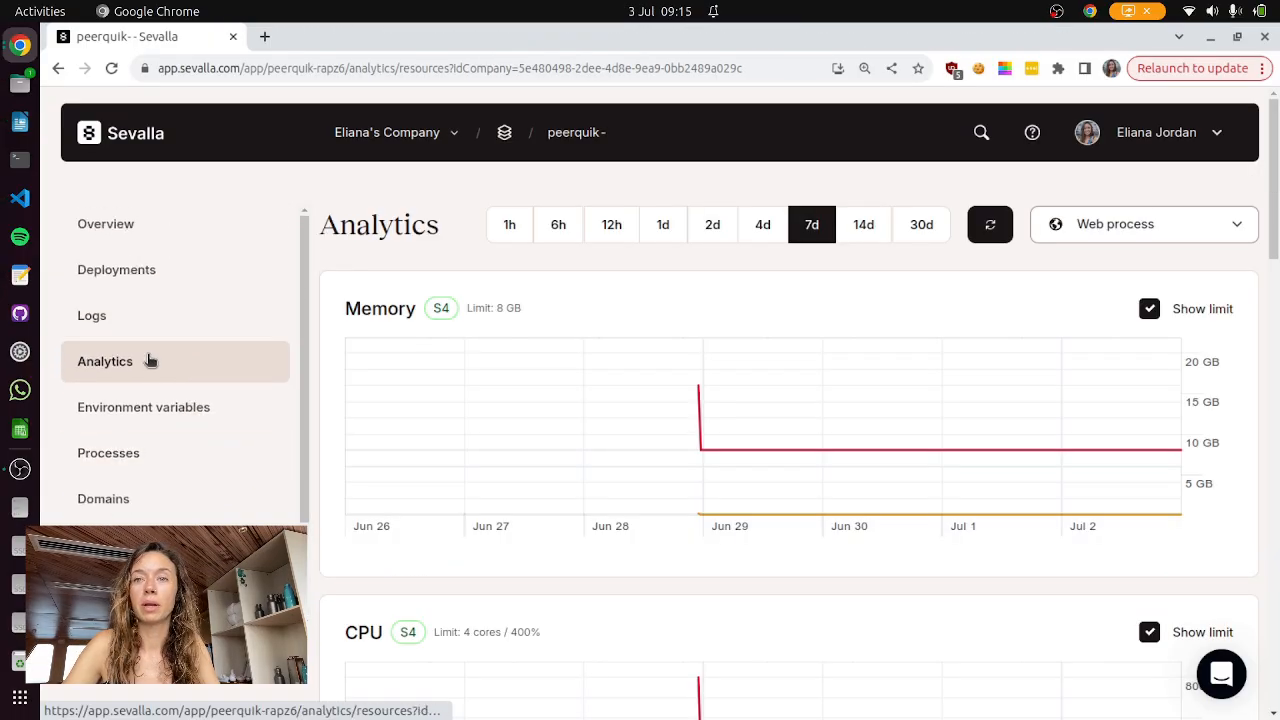
scroll(699, 358, down, 6)
scroll(699, 361, down, 4)
scroll(699, 361, down, 2)
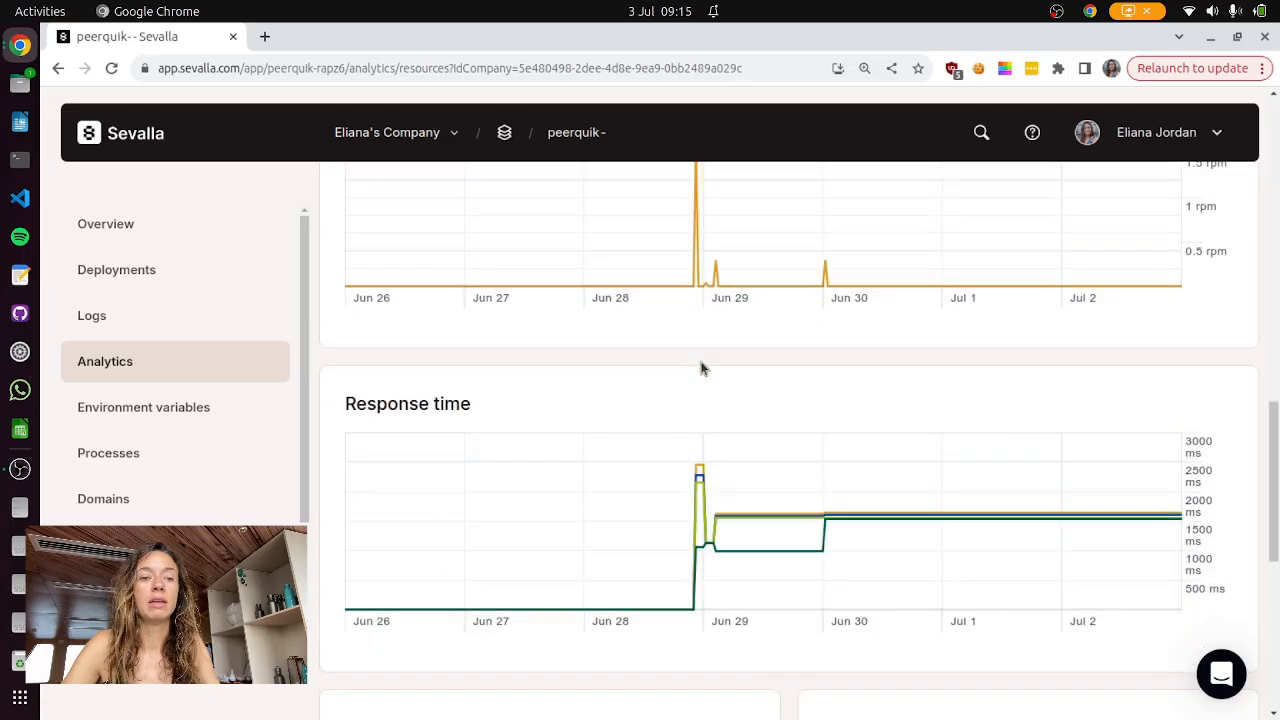
scroll(701, 368, down, 4)
scroll(701, 368, down, 6)
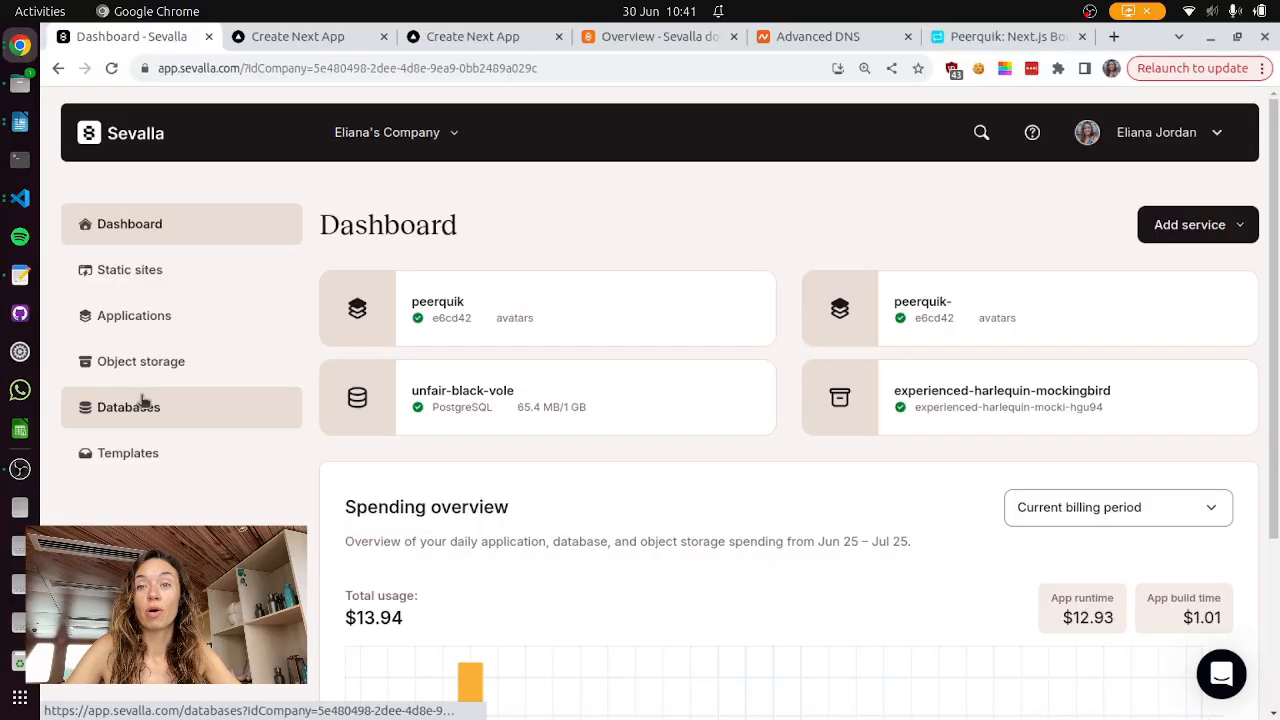
- Check the Add service options, then show the object storage list with the experienced-harlequin-mockingbird bucket
click(1230, 225)
click(1027, 224)
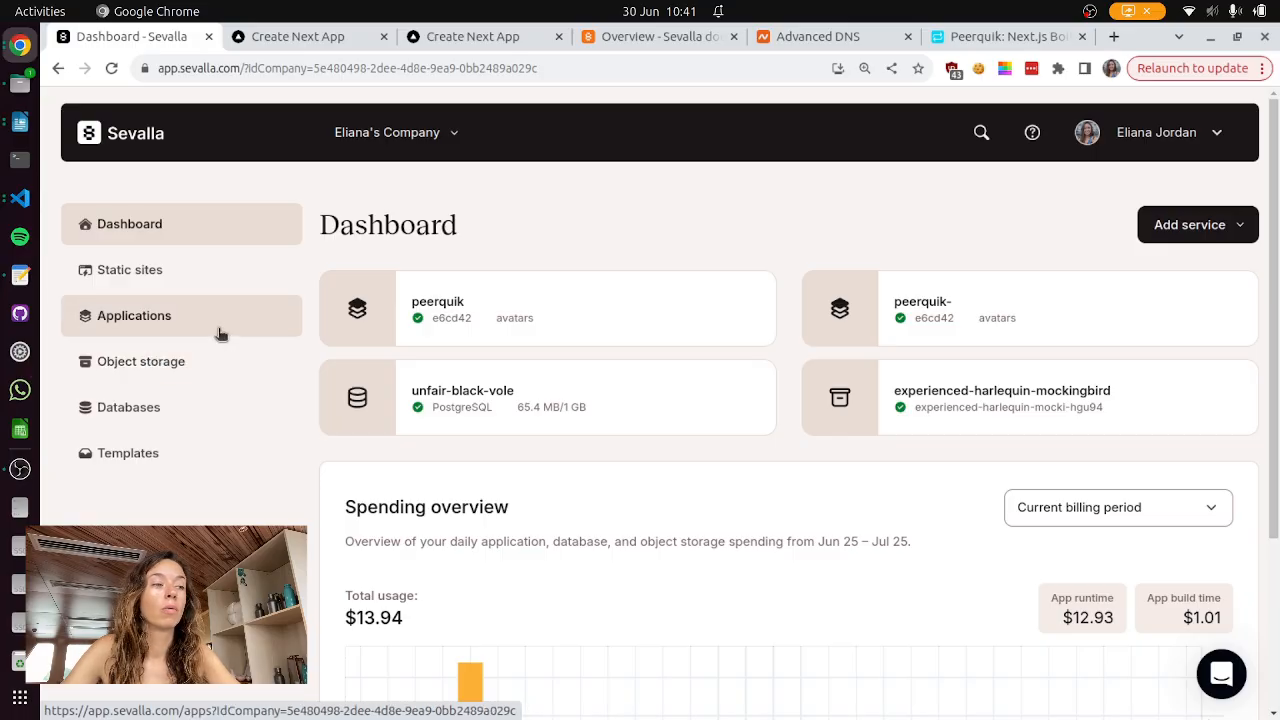
click(147, 367)
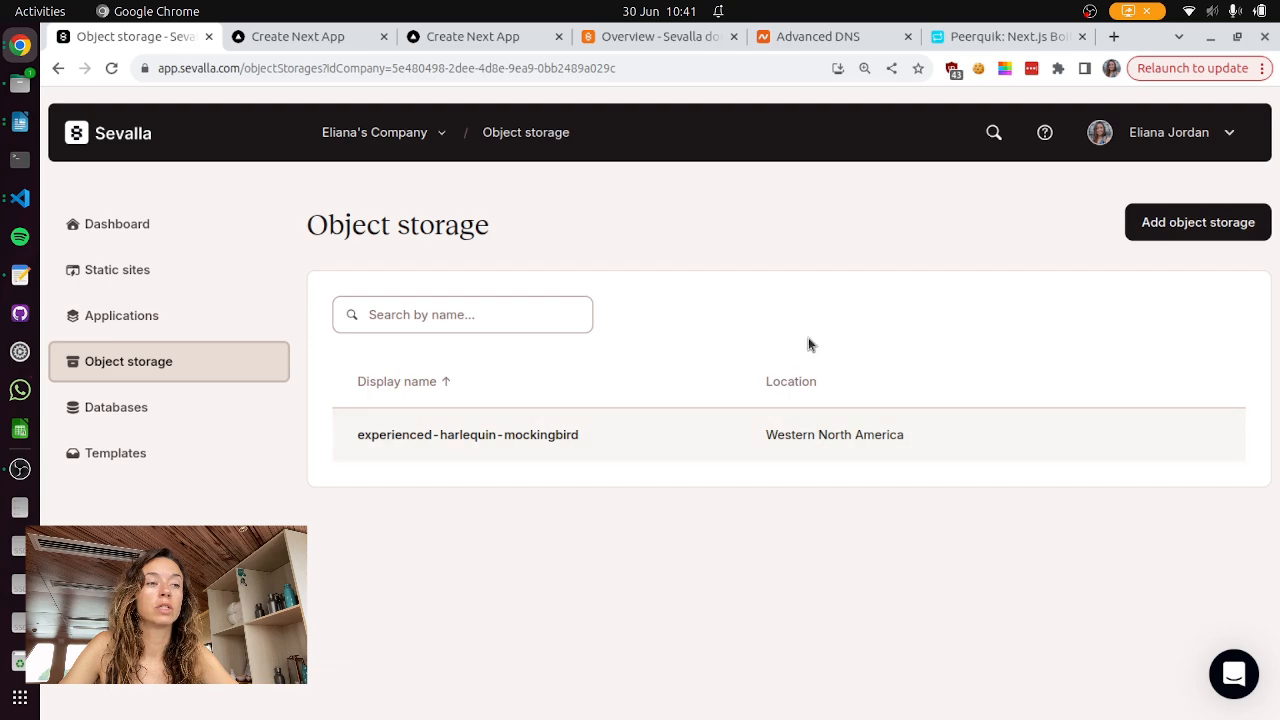
- Create an object storage bucket named peerquik-storage located in Western Europe
click(1247, 233)
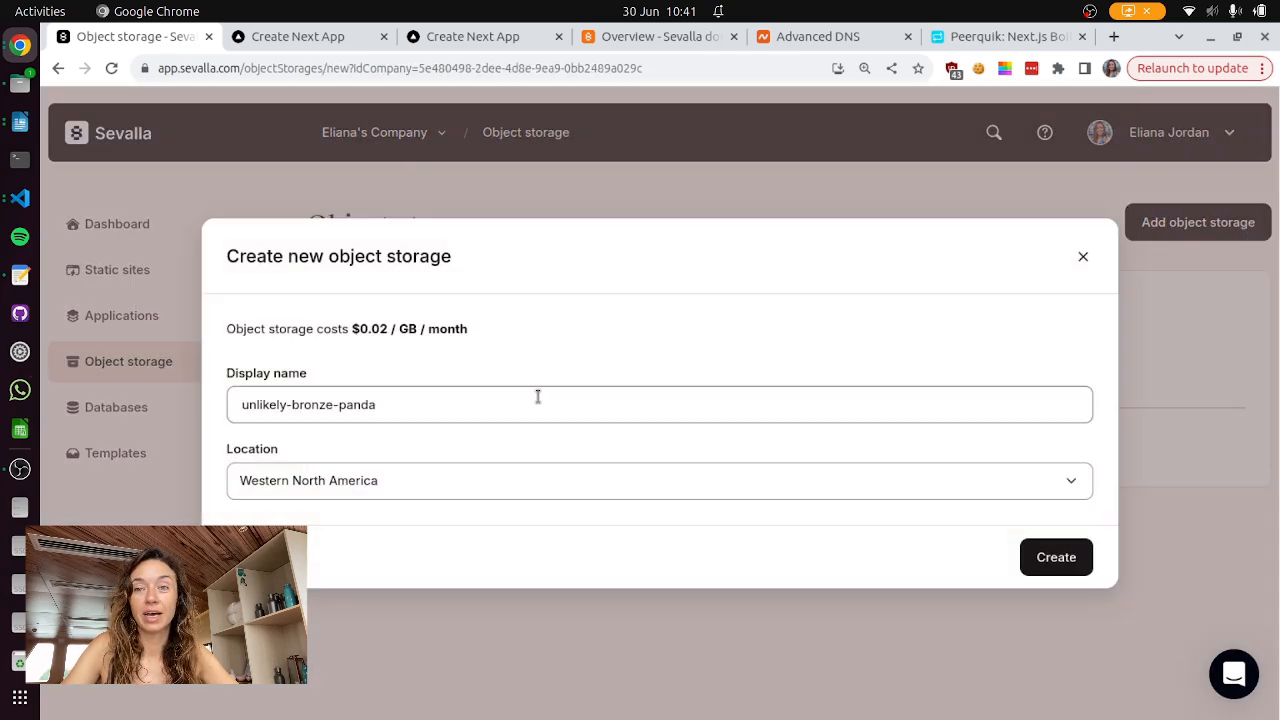
click(527, 403)
key(ctrl+a)
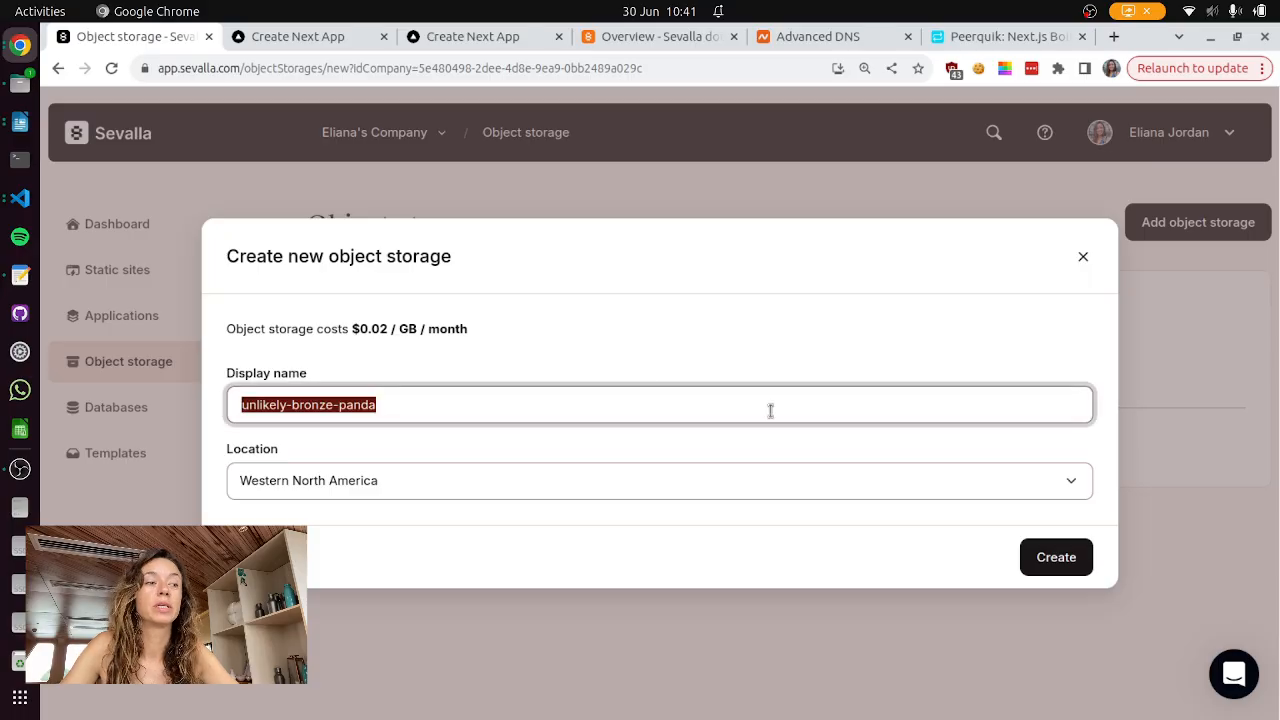
text(Pee)
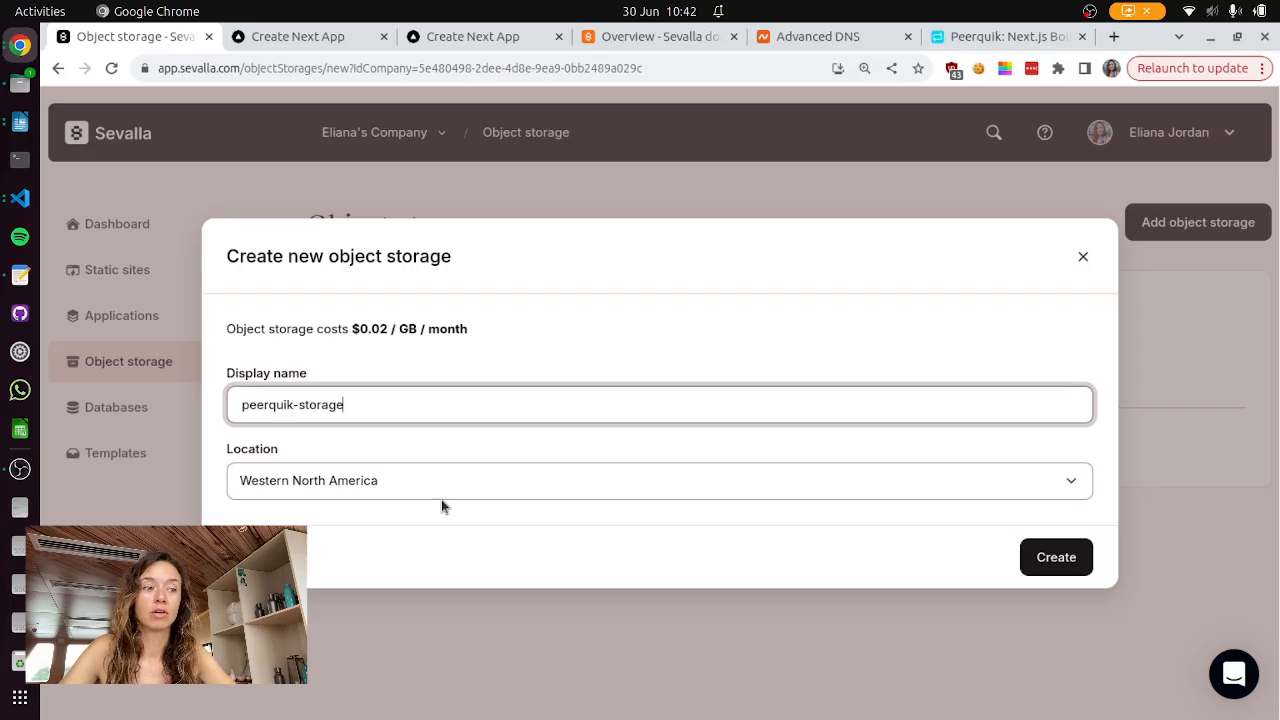
click(635, 490)
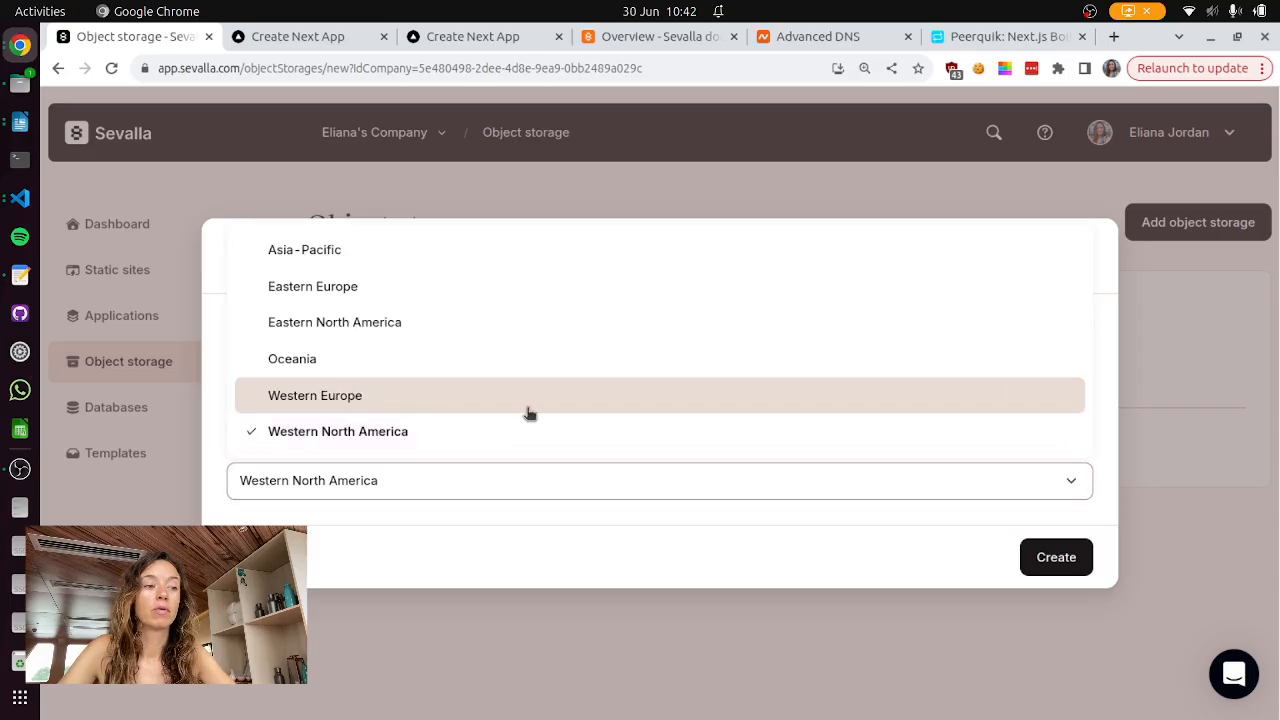
click(396, 399)
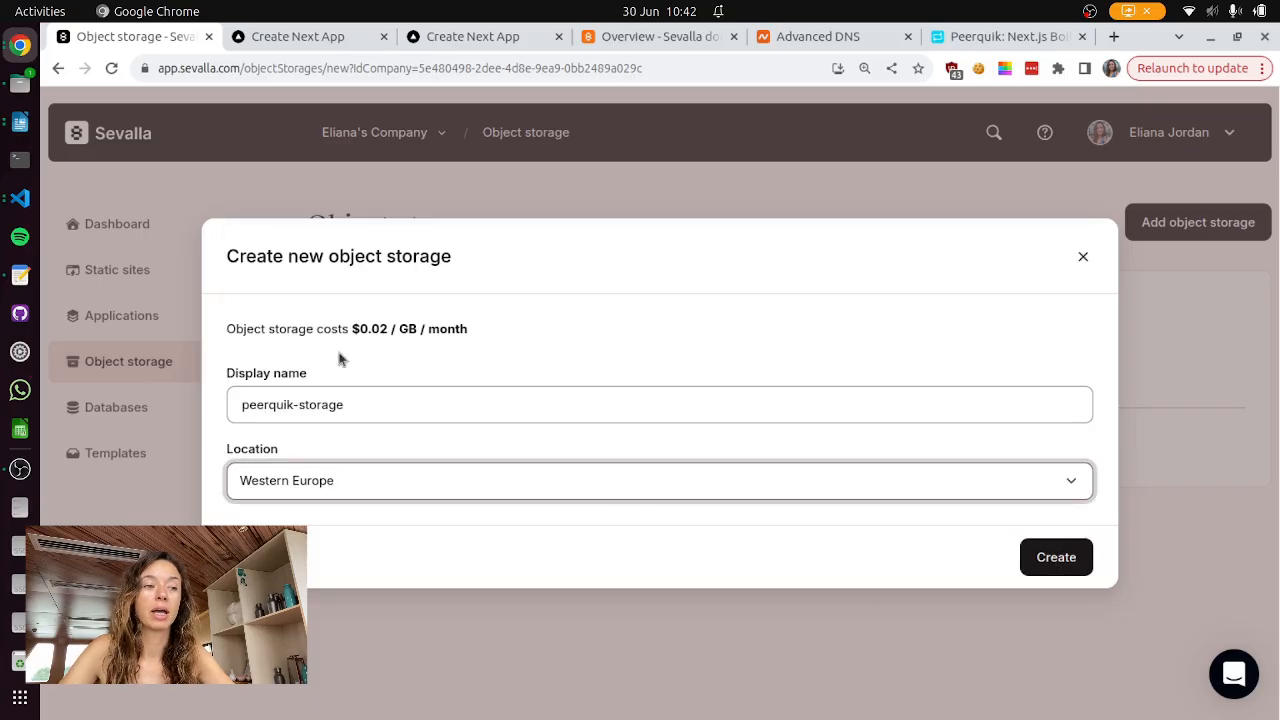
drag(228, 327, 587, 321)
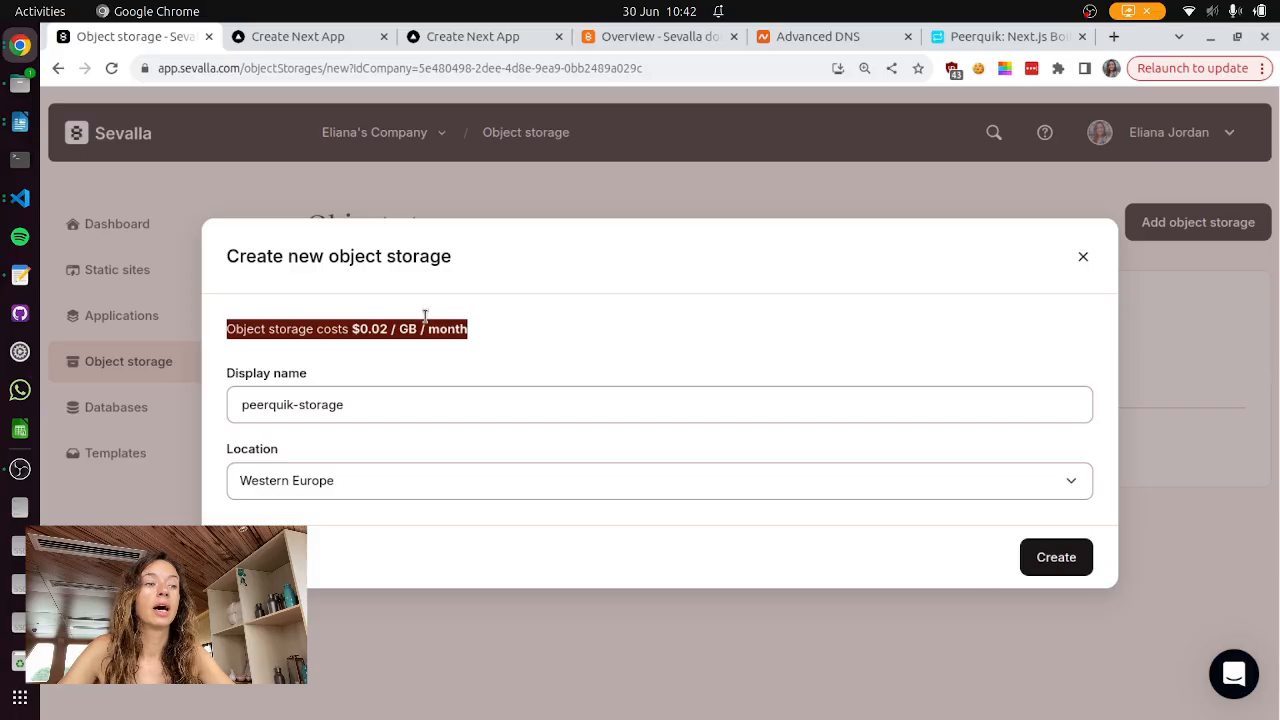
click(1047, 557)
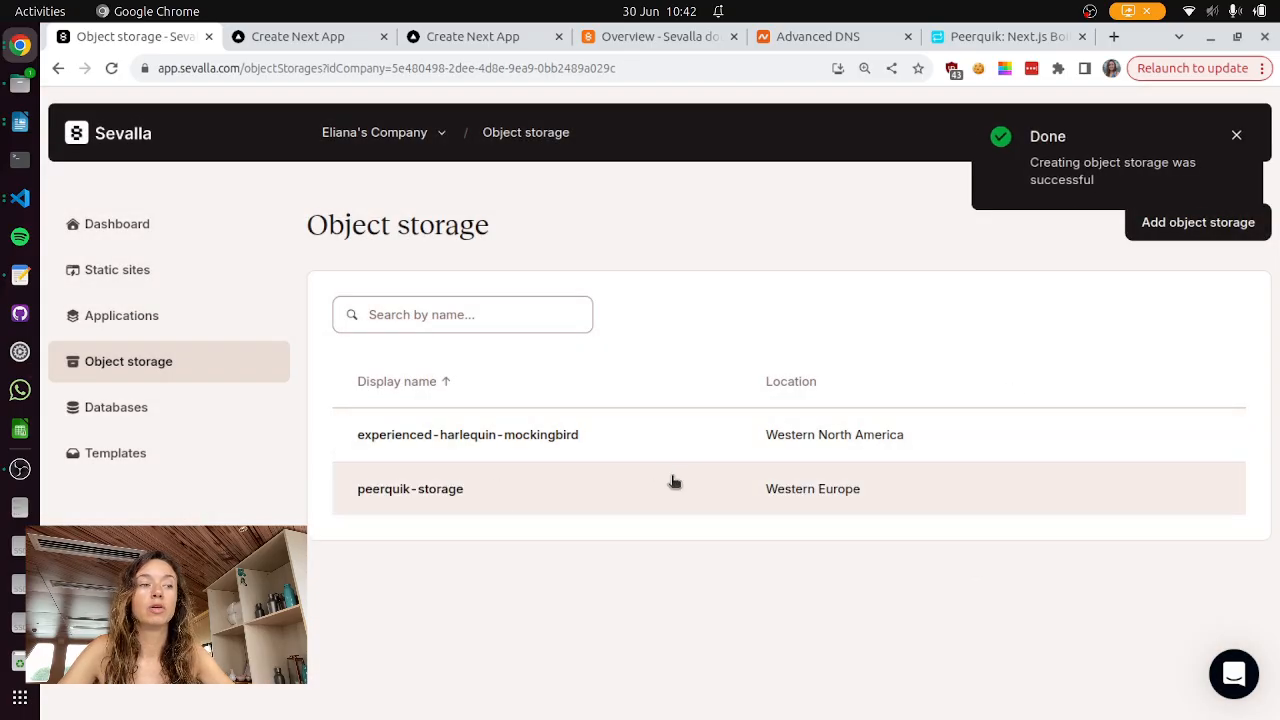
- Upload the three PeerQuik boilerplate zip files into the peerquik-storage bucket
click(416, 491)
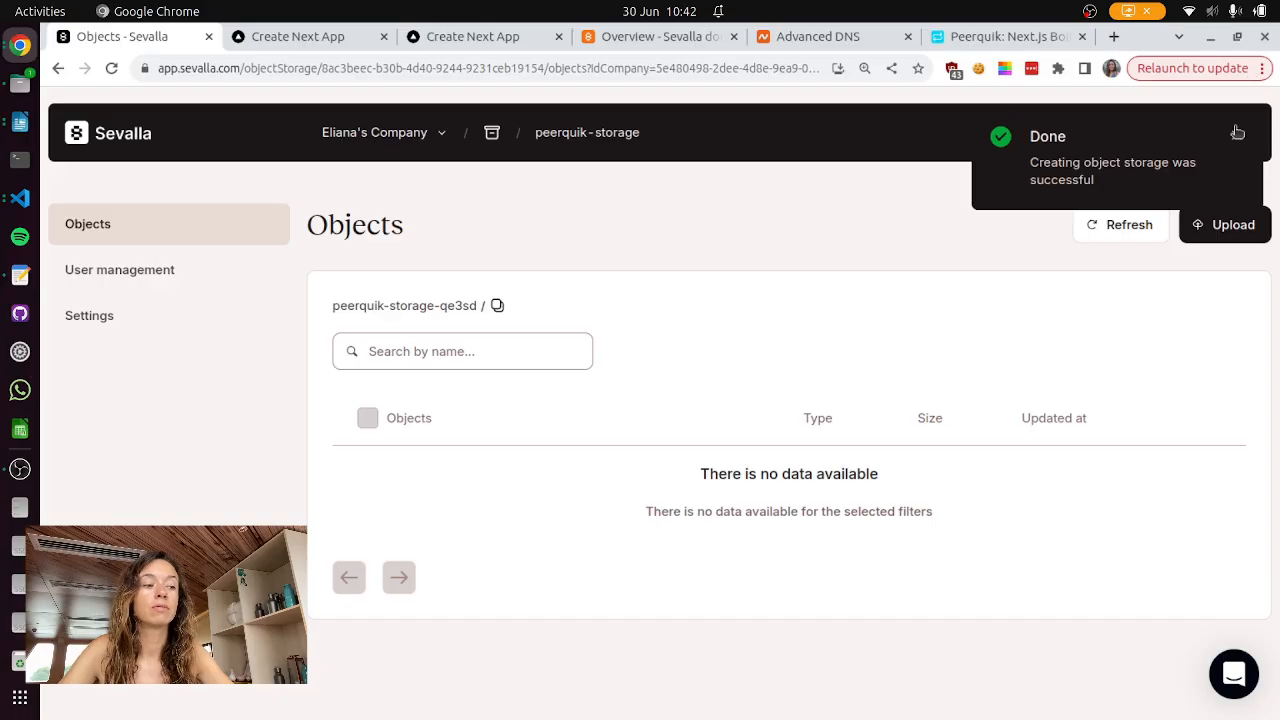
click(1225, 224)
click(600, 526)
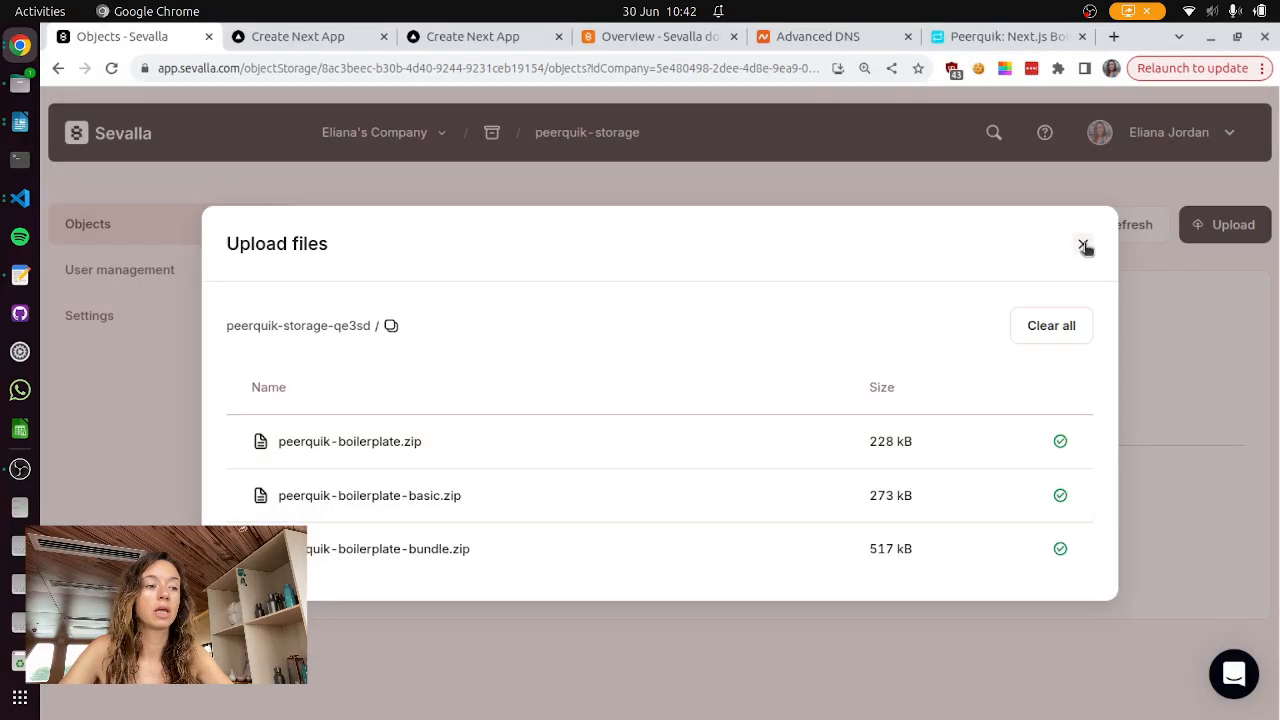
click(1083, 245)
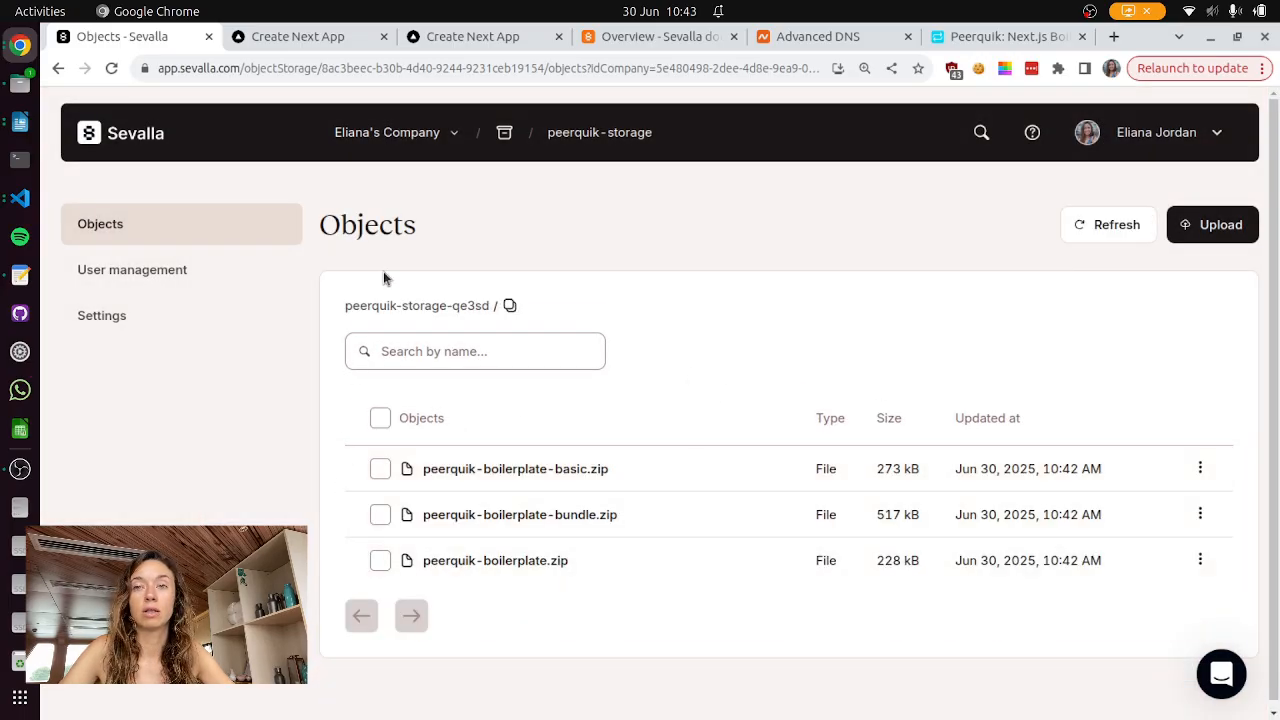
- Check the bucket's user access and settings with endpoint and keys, then switch to the project in VS Code
click(112, 282)
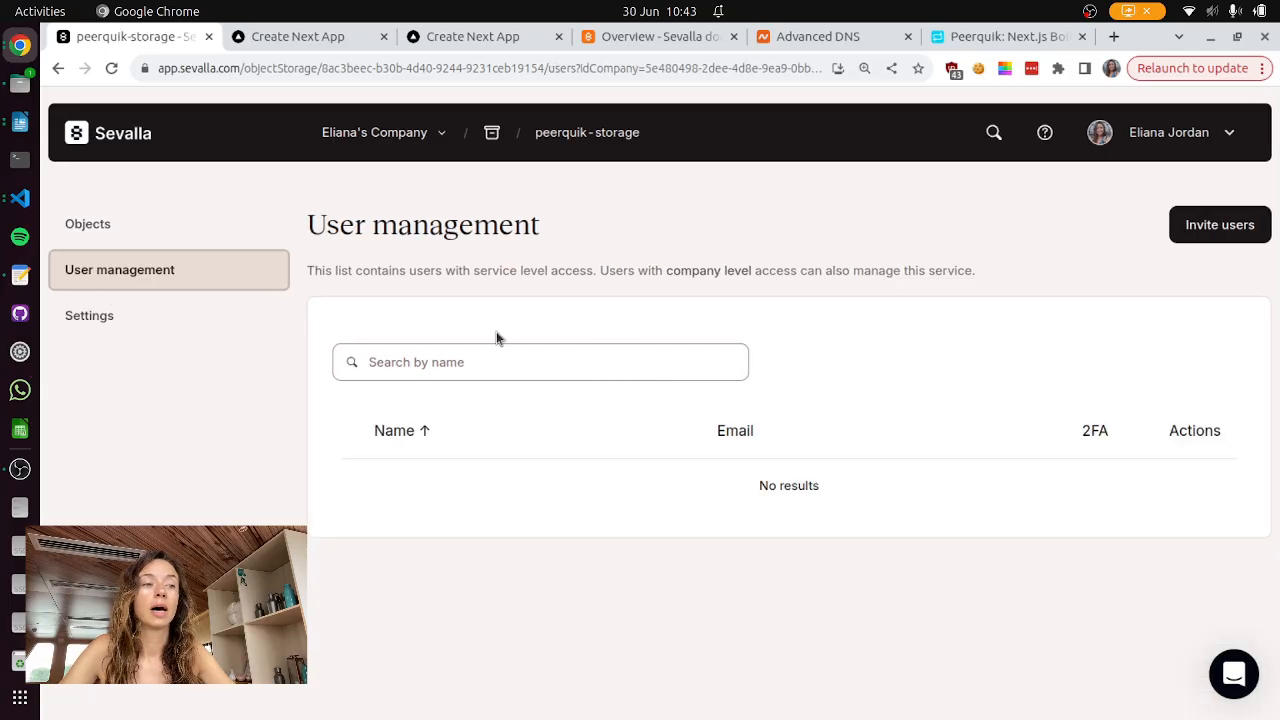
click(80, 318)
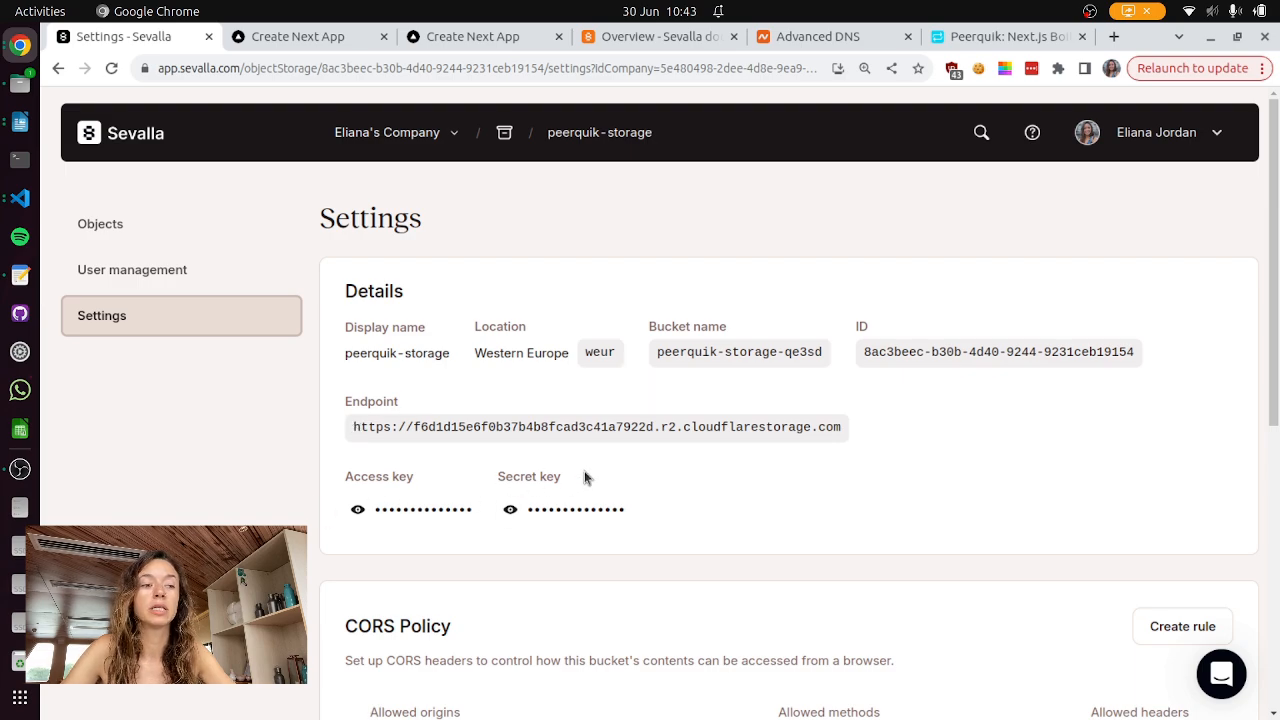
scroll(899, 468, down, 2)
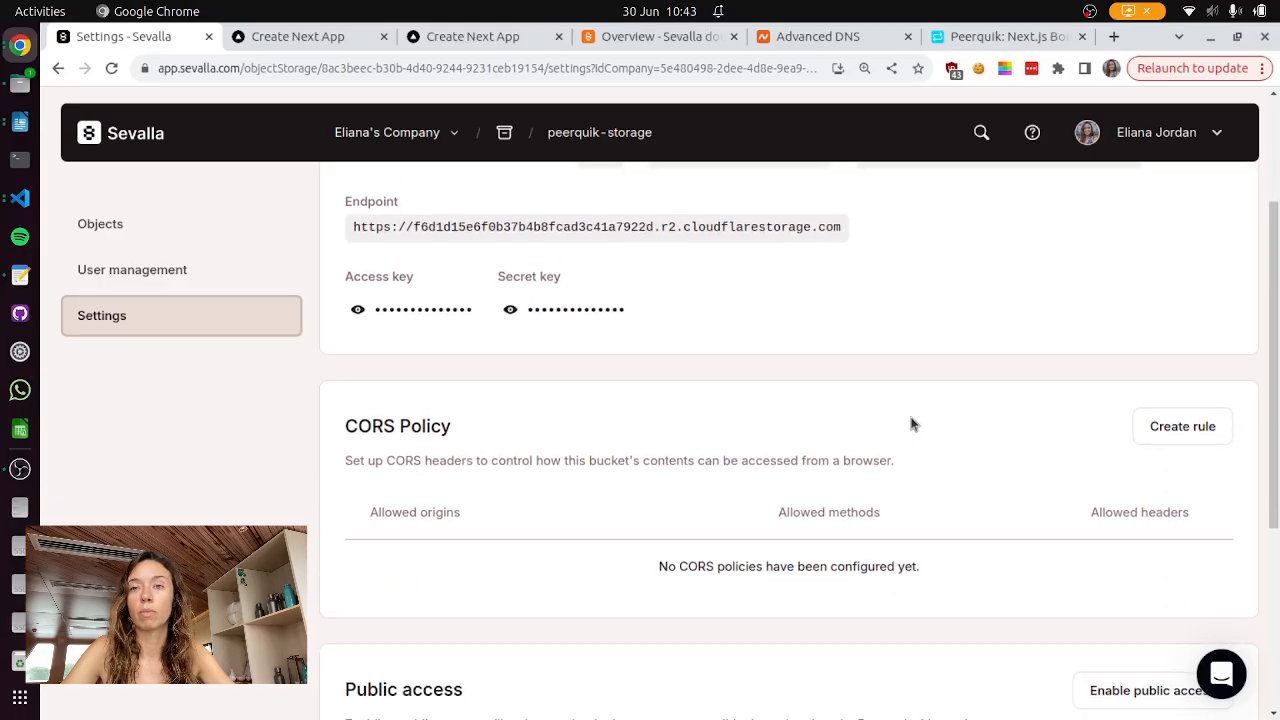
scroll(851, 349, down, 1)
scroll(851, 352, down, 2)
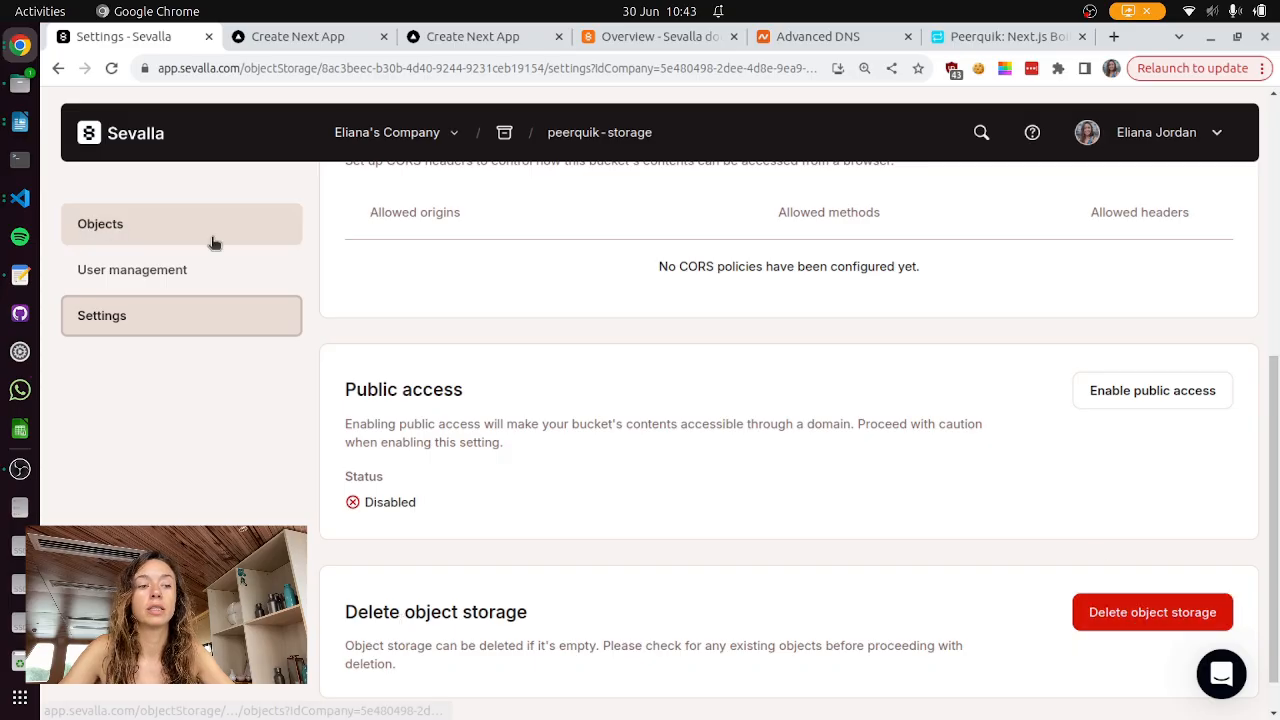
scroll(693, 408, up, 2)
scroll(646, 415, up, 3)
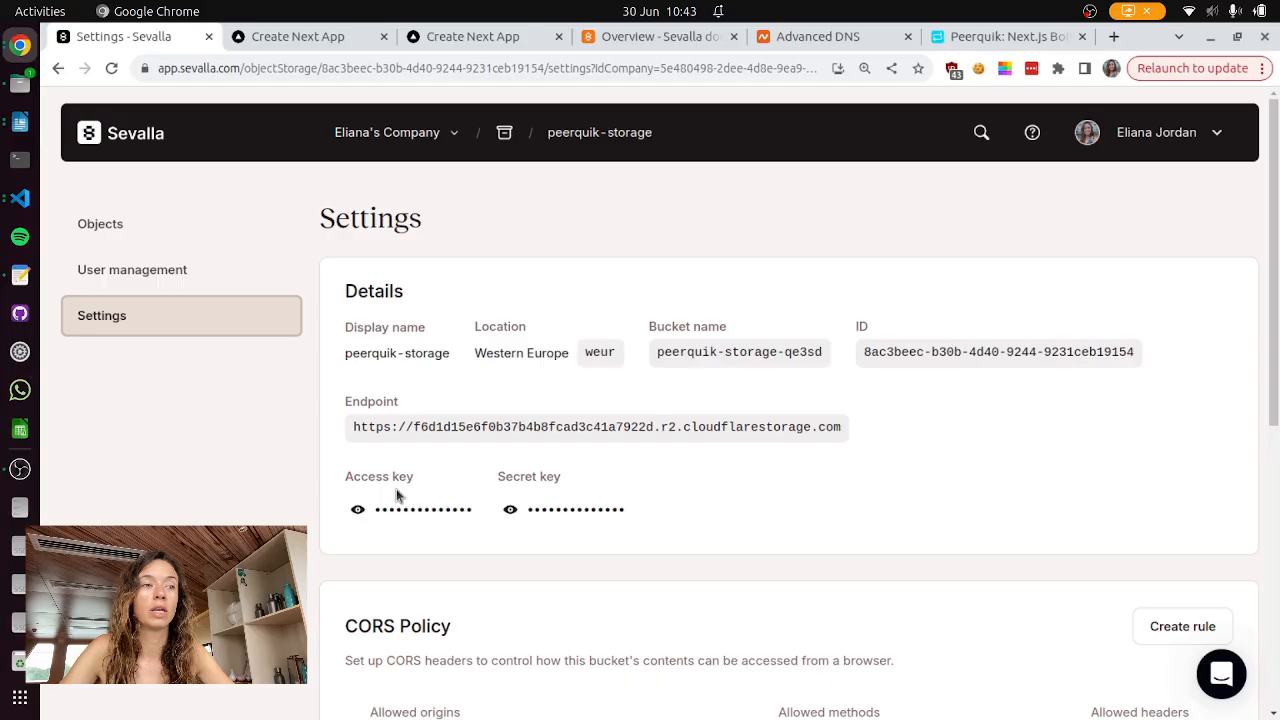
key(alt+Tab)
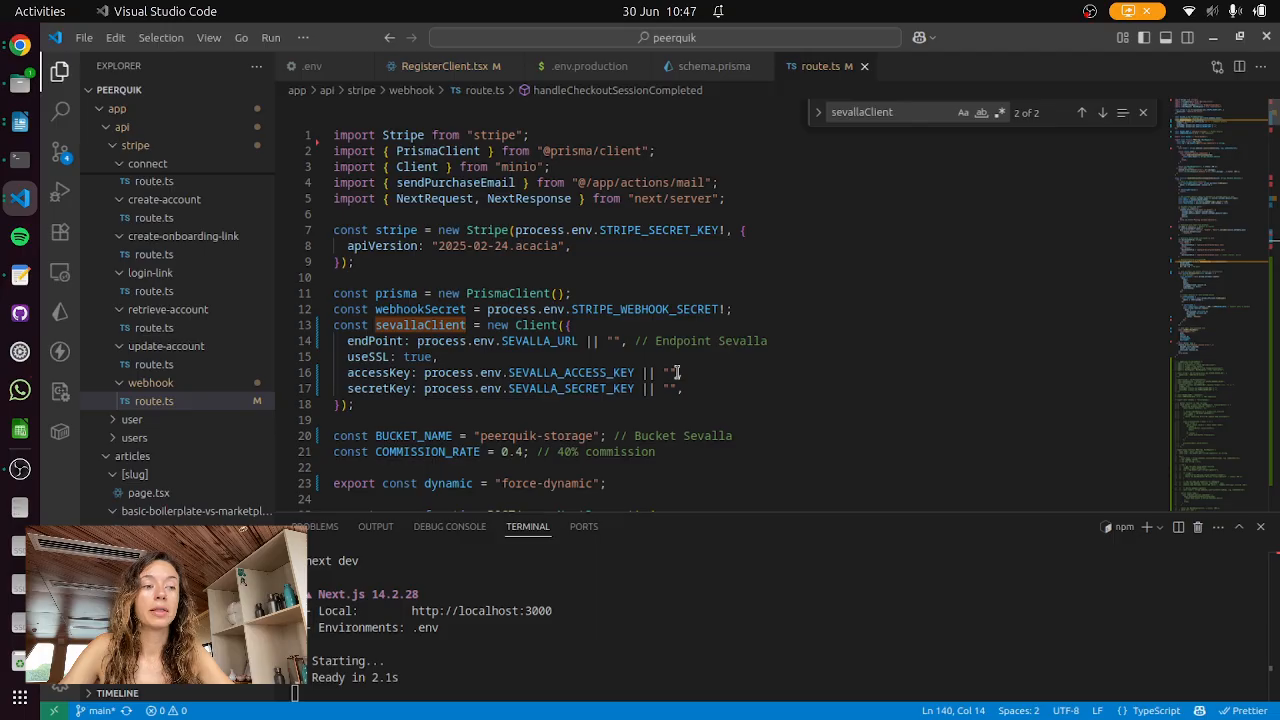
scroll(380, 347, down, 2)
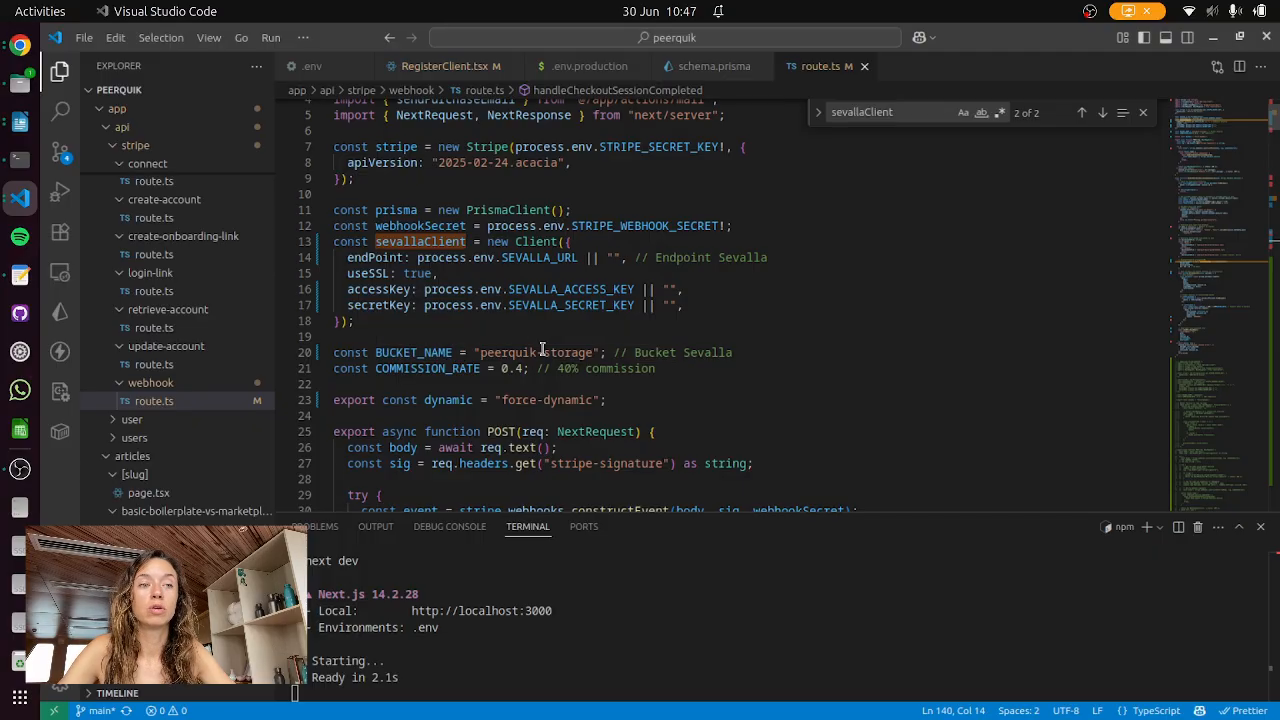
click(1102, 112)
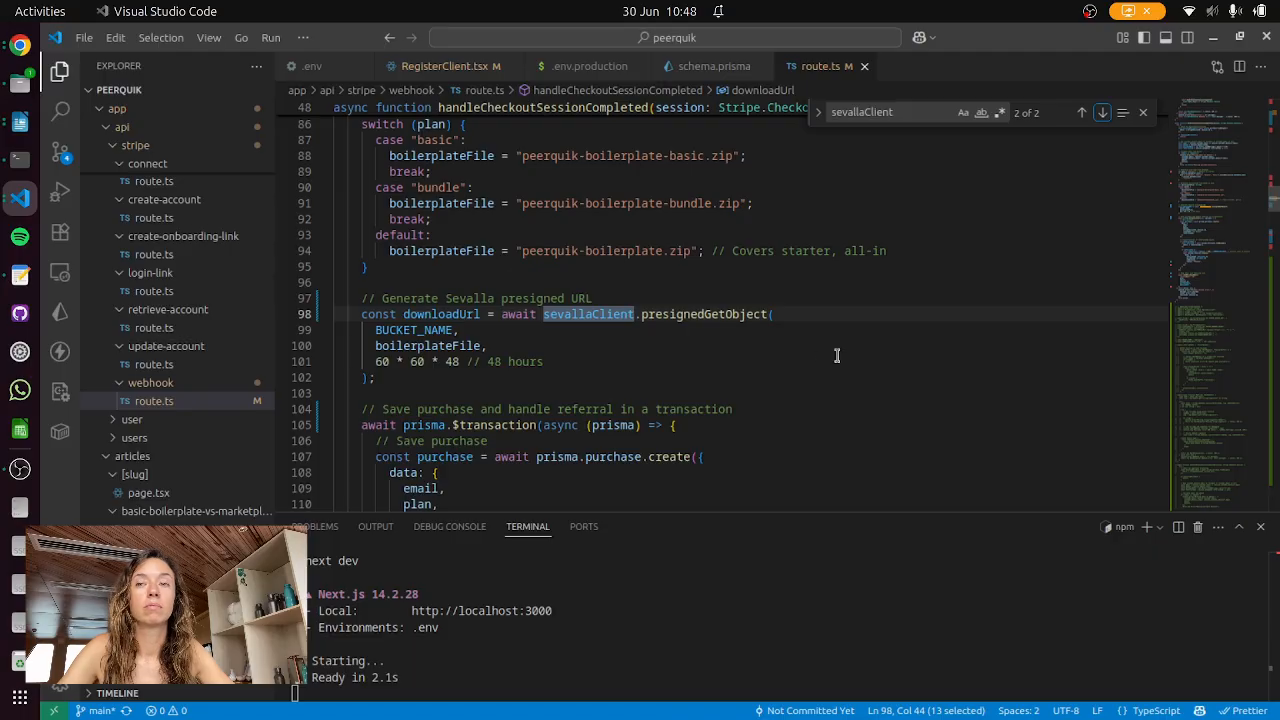
scroll(838, 355, down, 1)
scroll(728, 346, down, 1)
scroll(715, 335, down, 2)
scroll(706, 323, down, 2)
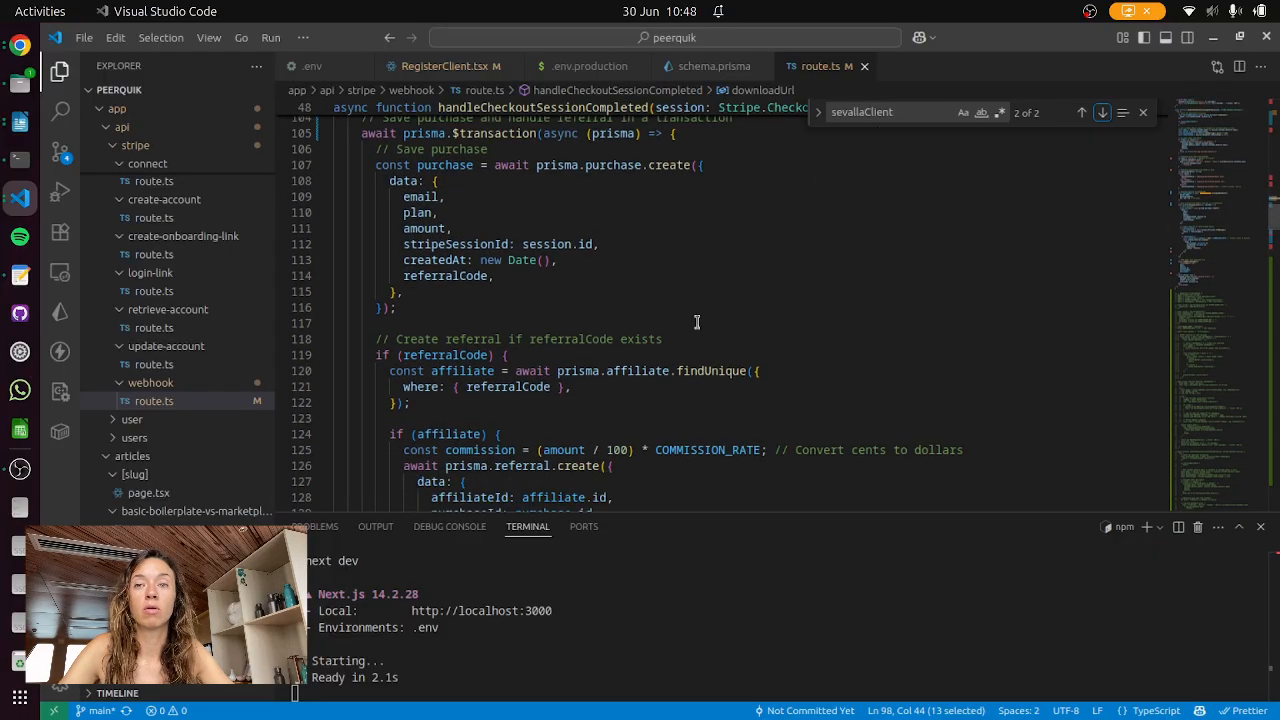
scroll(698, 318, down, 5)
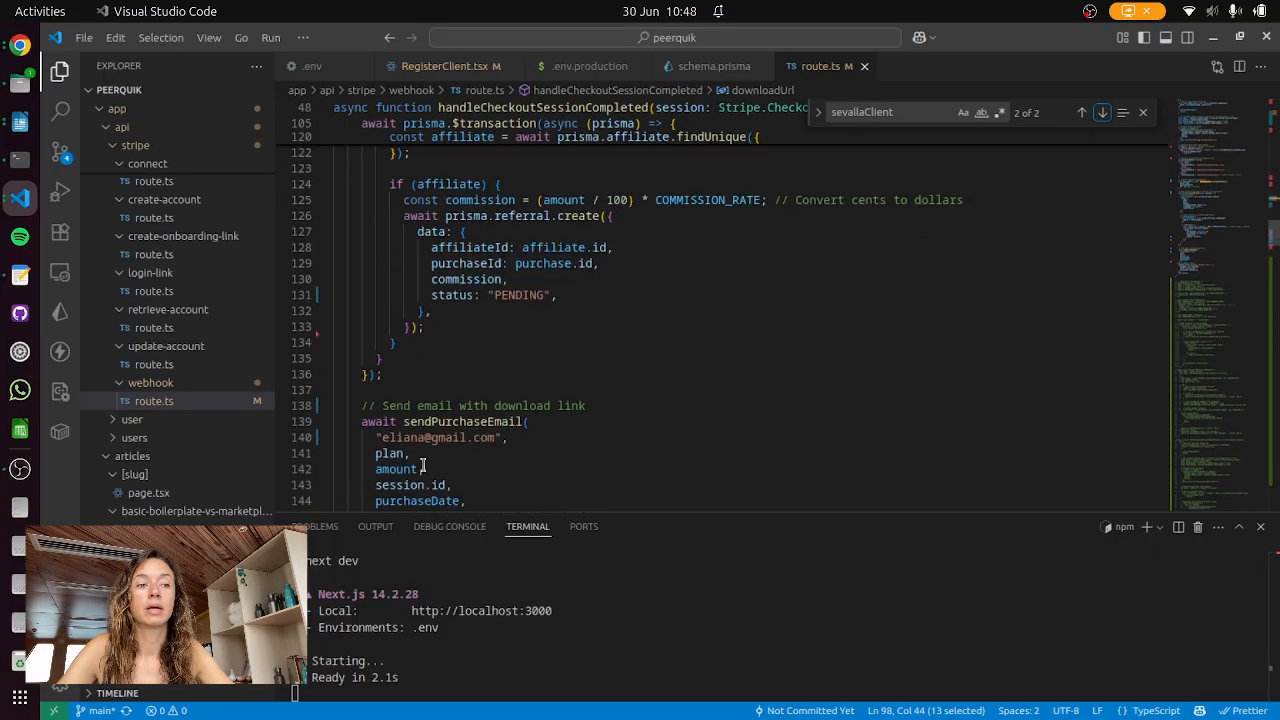
scroll(520, 407, down, 1)
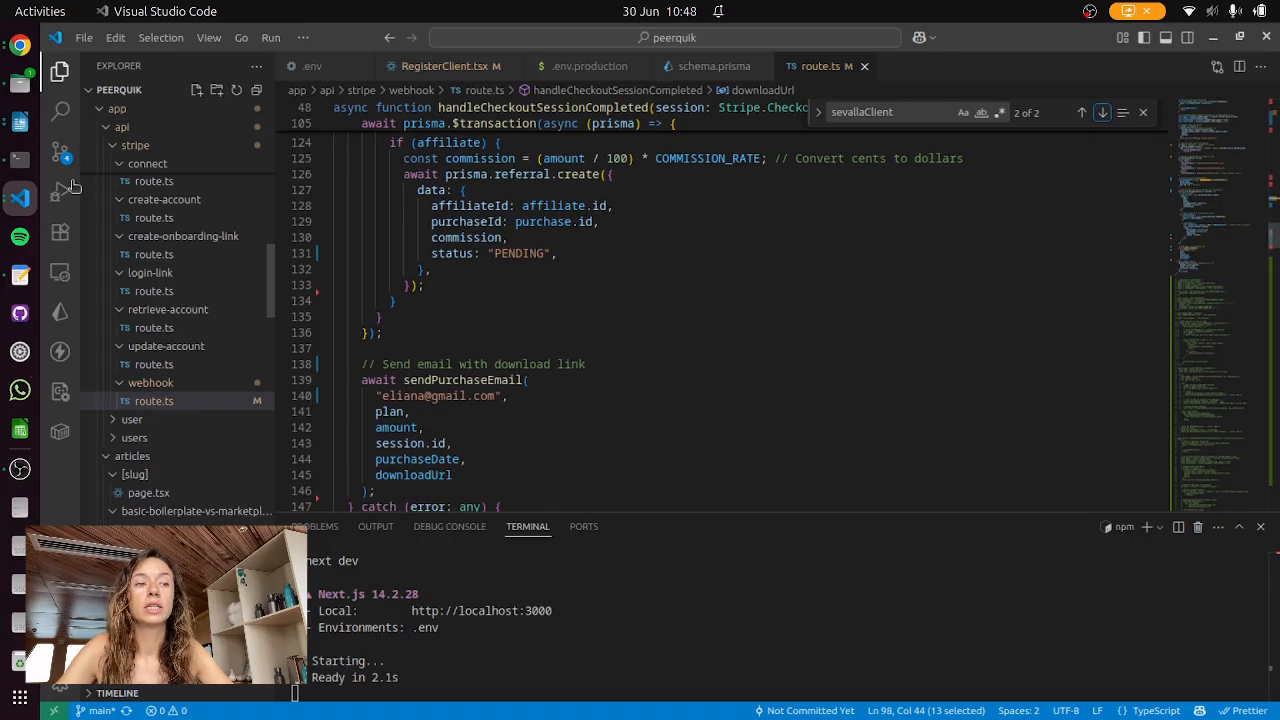
- Run stripe listen forwarding to localhost:3000/api/stripe/webhook, trigger checkout.session.completed, and view the confirmation email
click(20, 163)
key(Up)
key(Return)
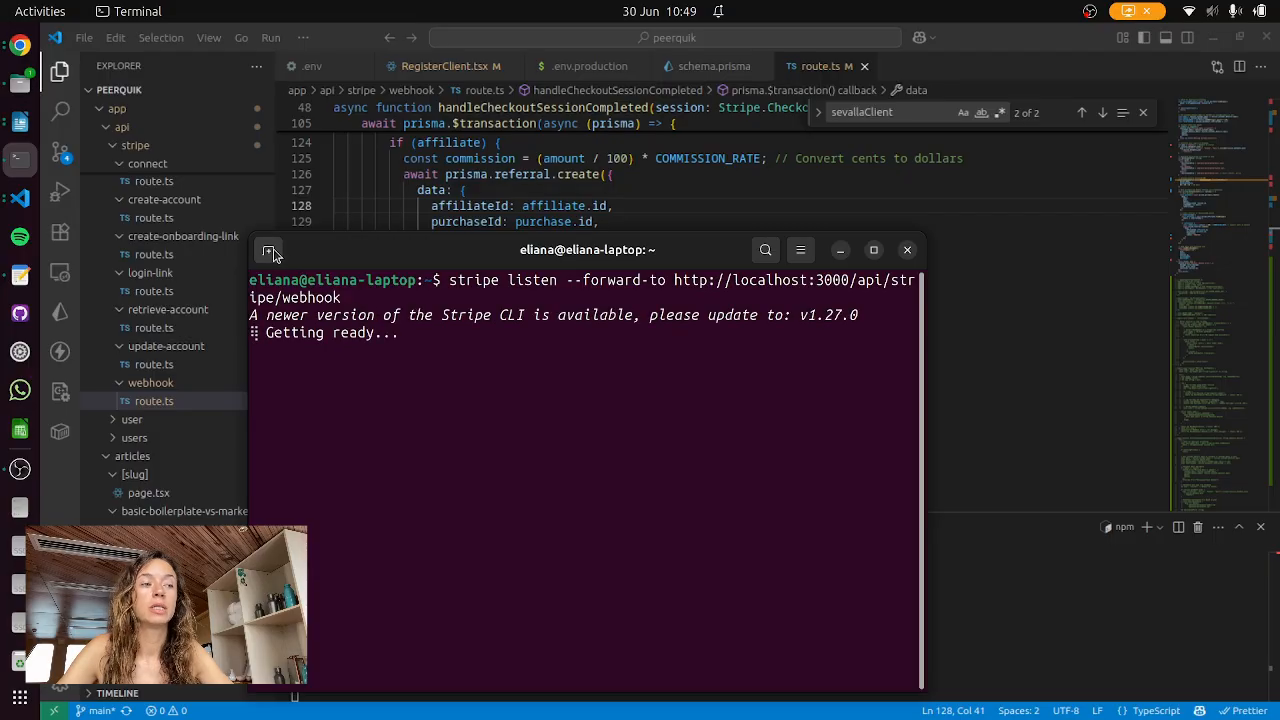
click(273, 250)
key(Up)
key(Return)
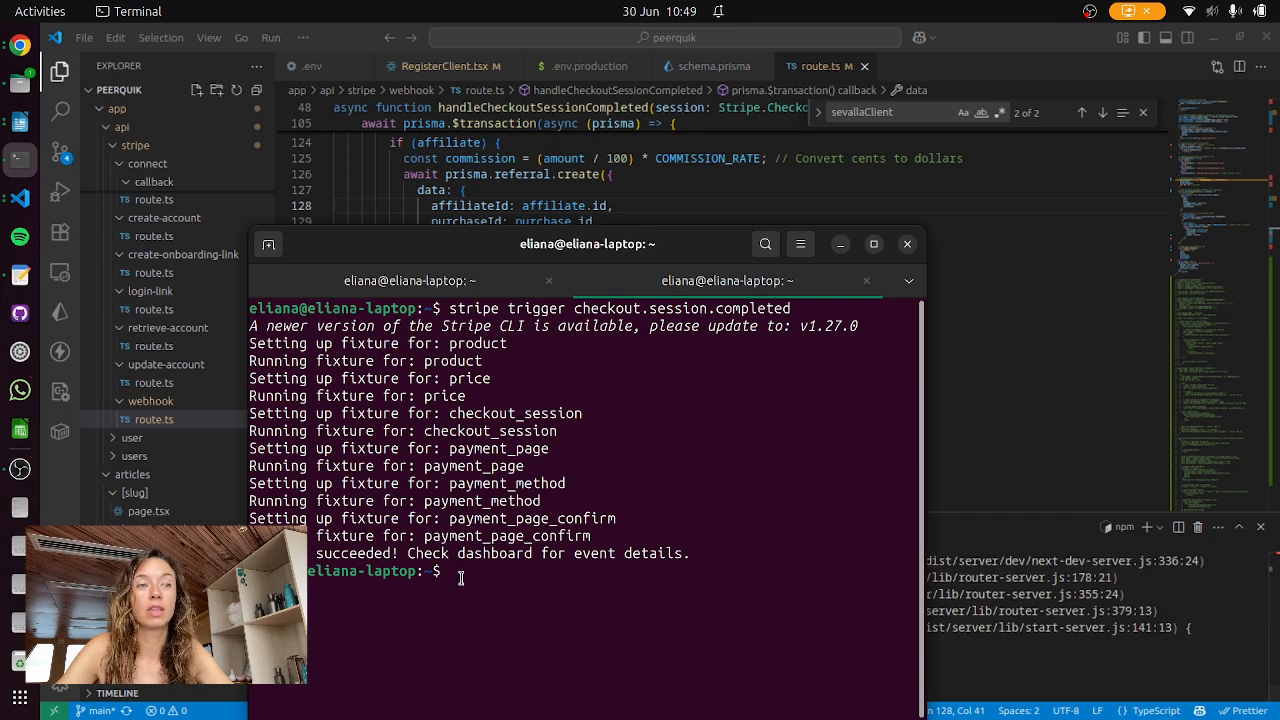
key(alt+Tab)
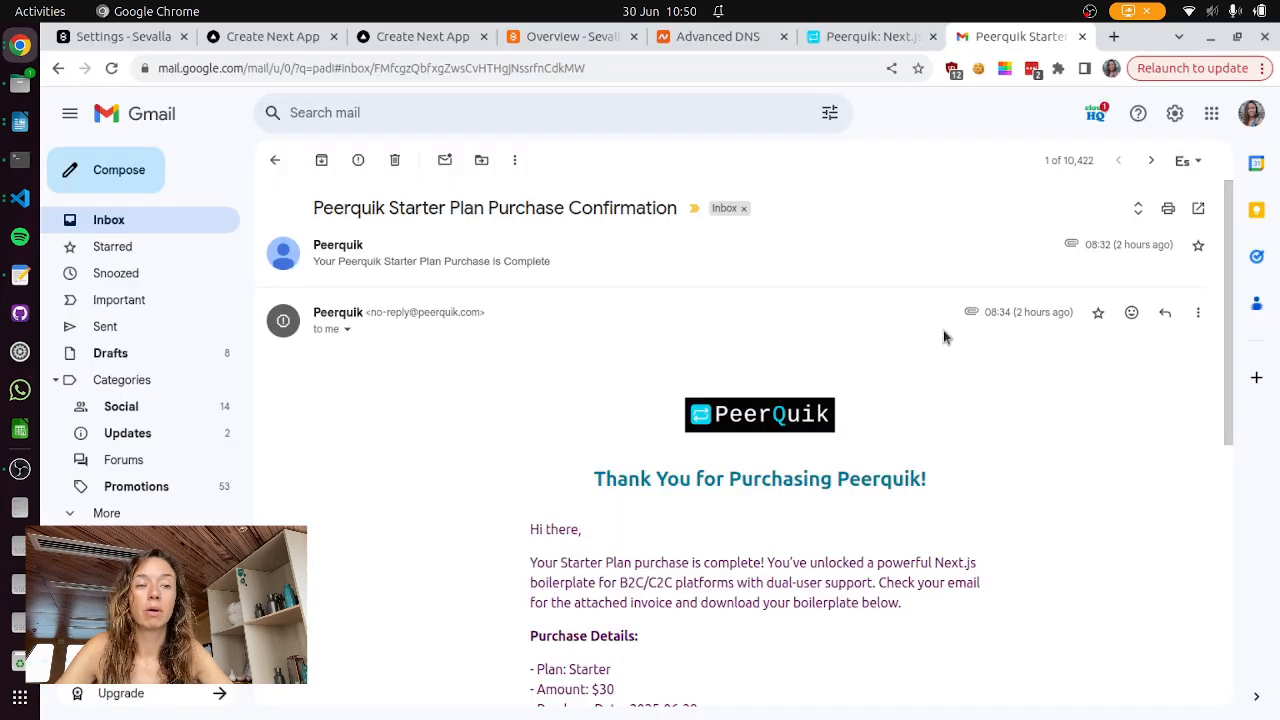
scroll(791, 338, down, 2)
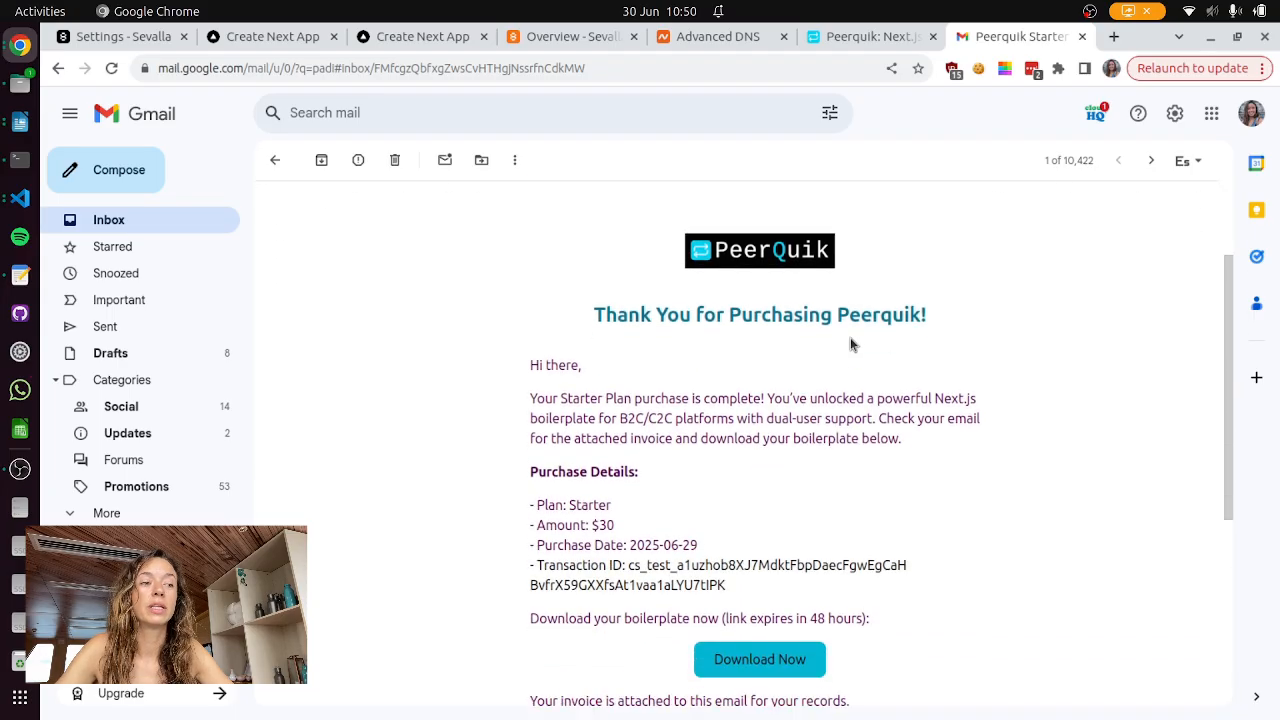
scroll(892, 452, down, 2)
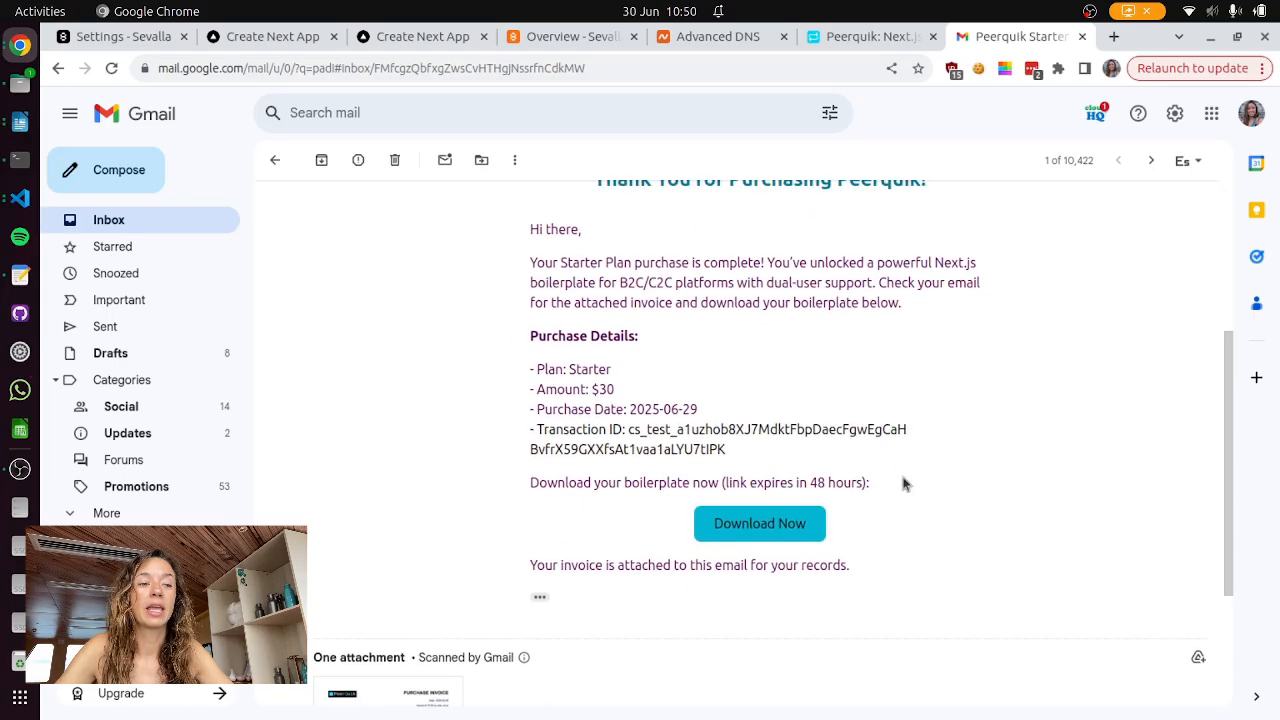
- Download the boilerplate zip via Download Now, then switch to the be-underwater project code
click(773, 528)
mouse_move(924, 113)
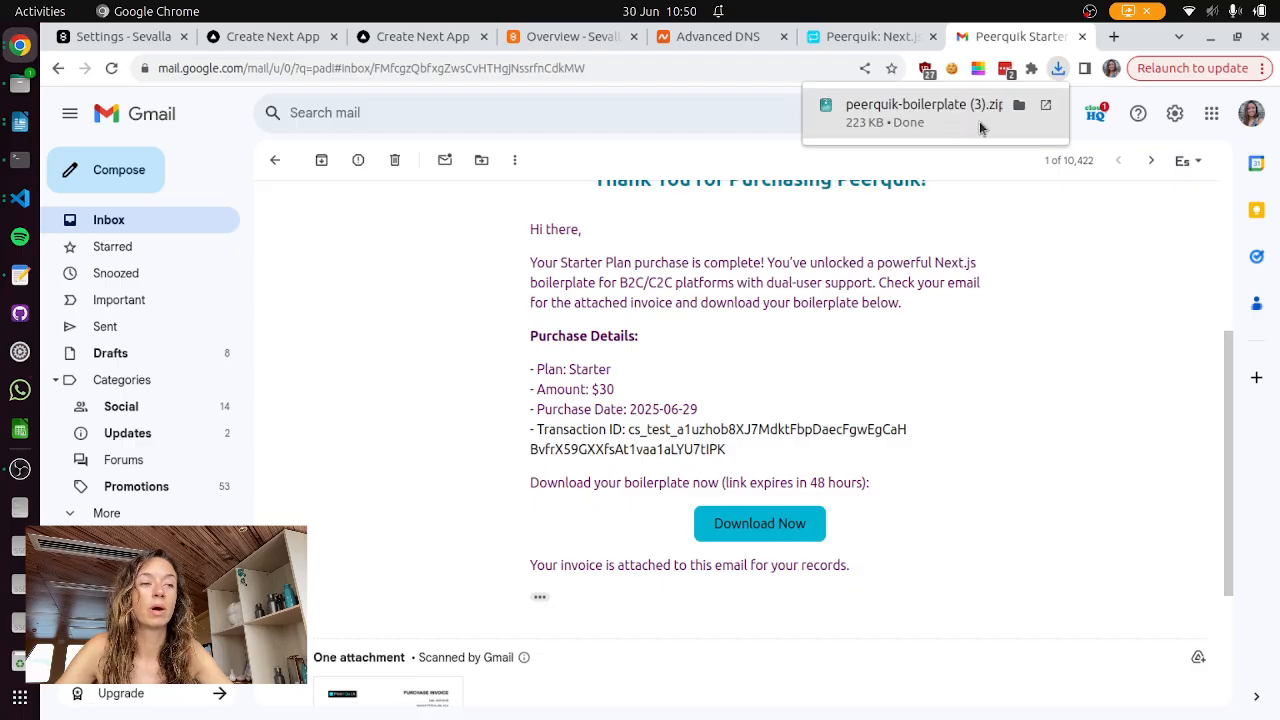
key(alt+Tab)
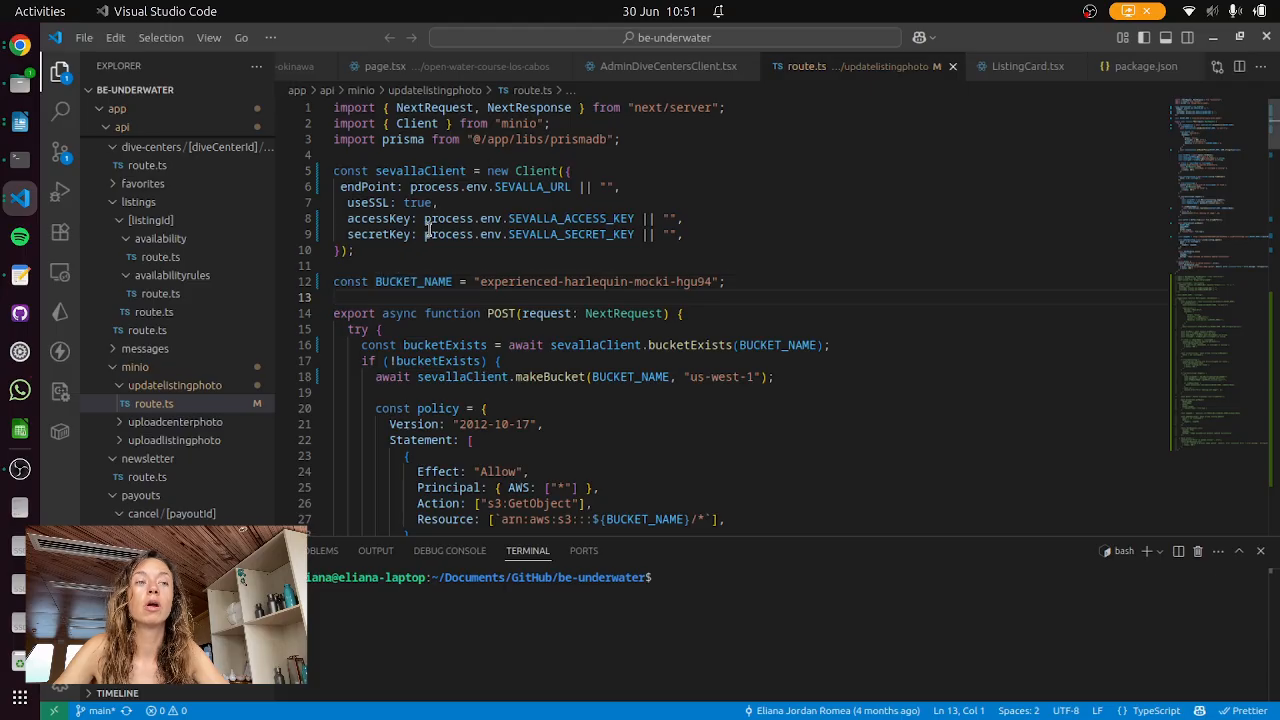
- Highlight sevallaClient usages in updatelistingphoto/route.ts, then switch to Sevalla's database docs
double_click(414, 171)
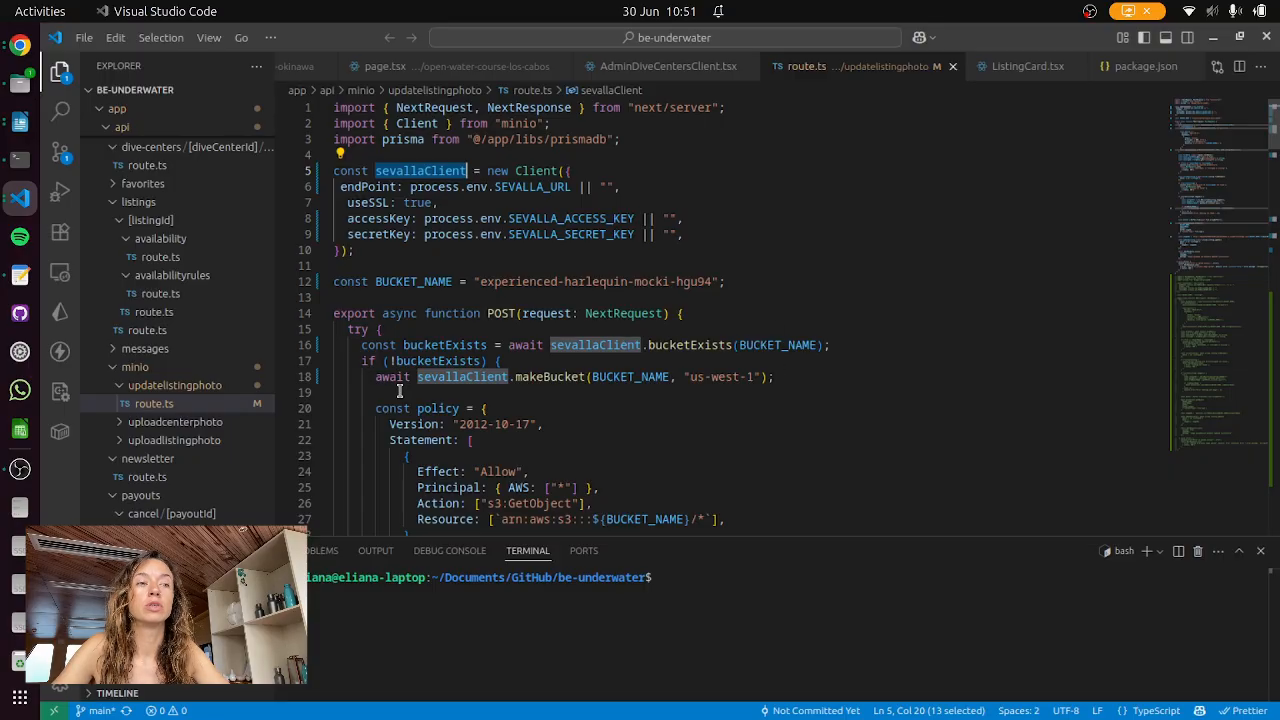
scroll(597, 365, down, 1)
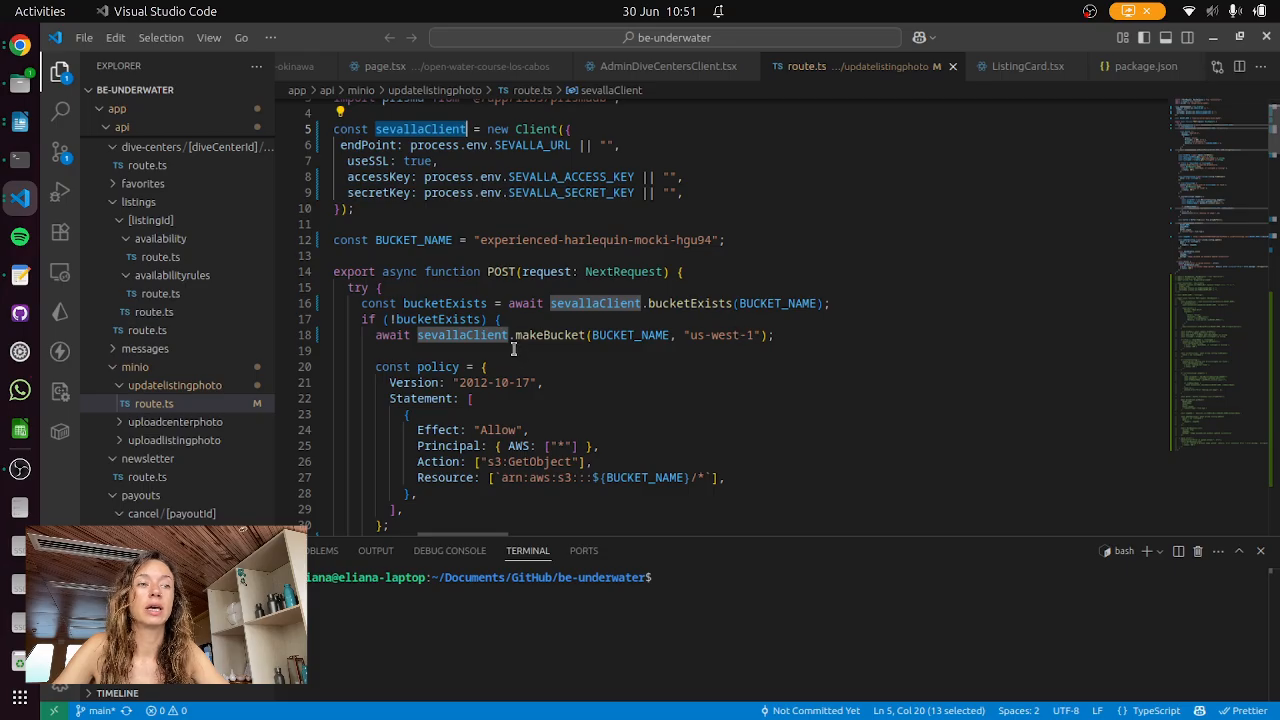
scroll(513, 345, down, 1)
scroll(598, 346, down, 1)
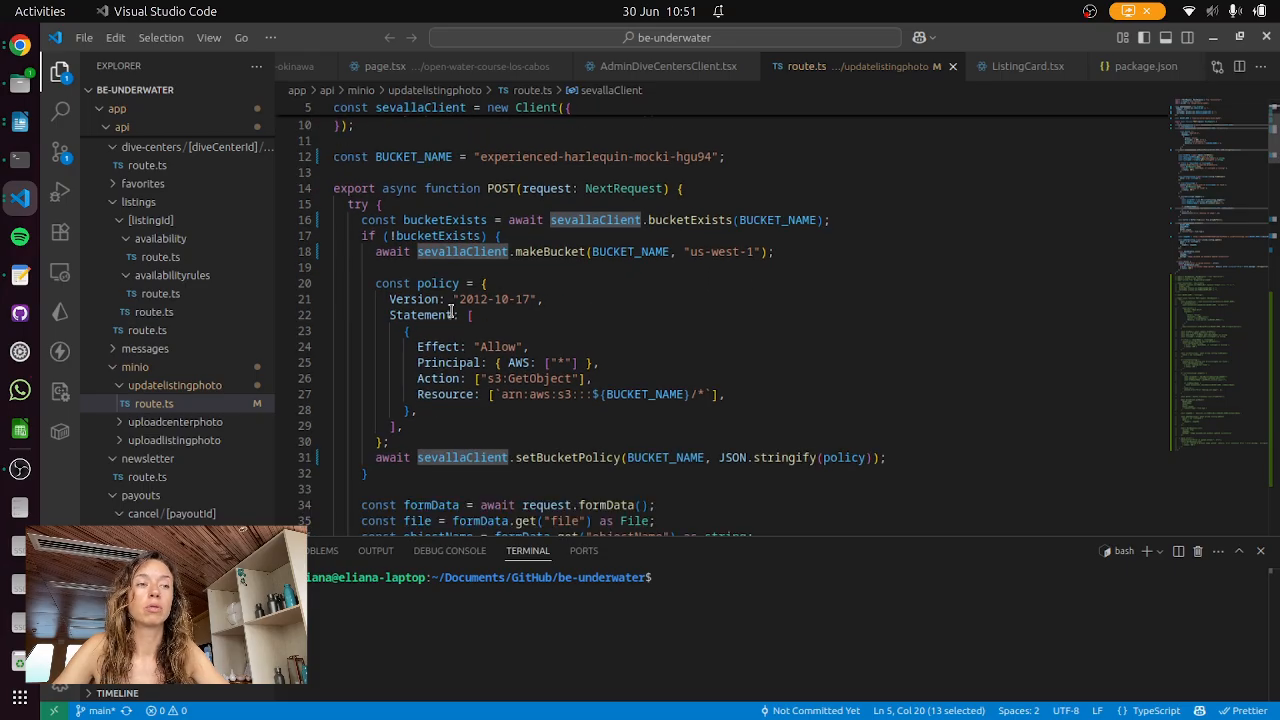
scroll(773, 397, down, 1)
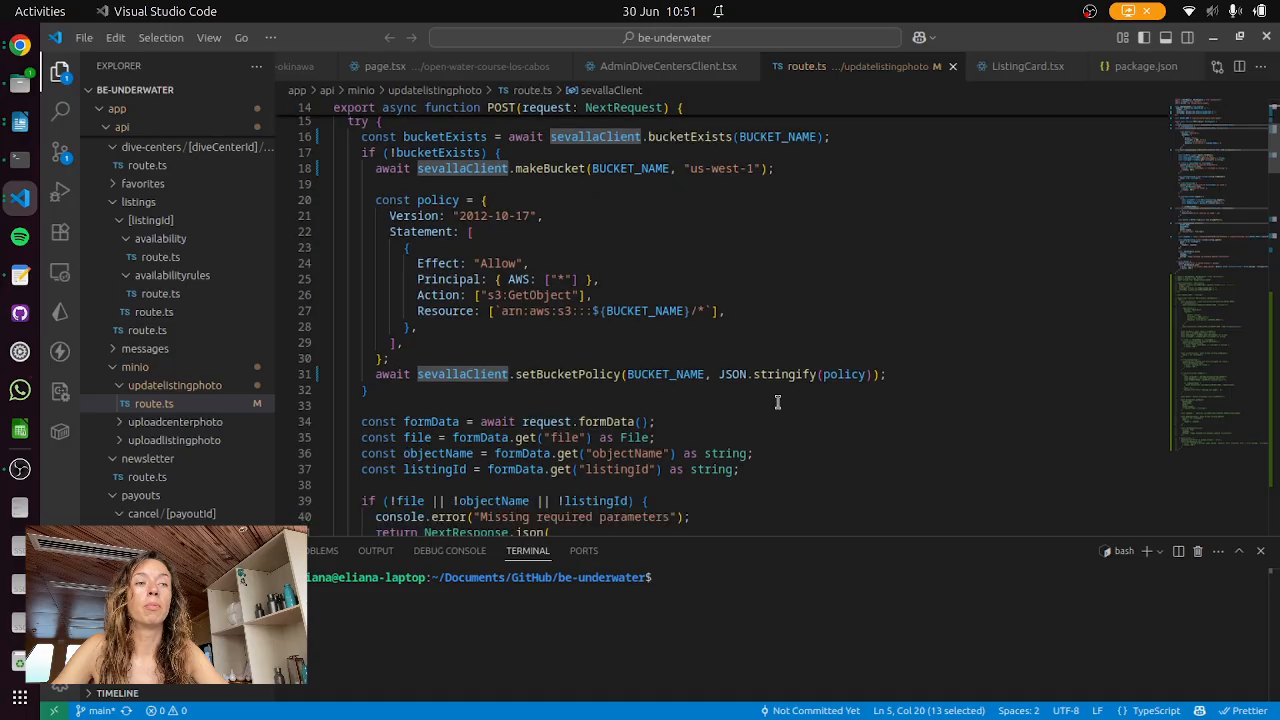
scroll(656, 340, down, 1)
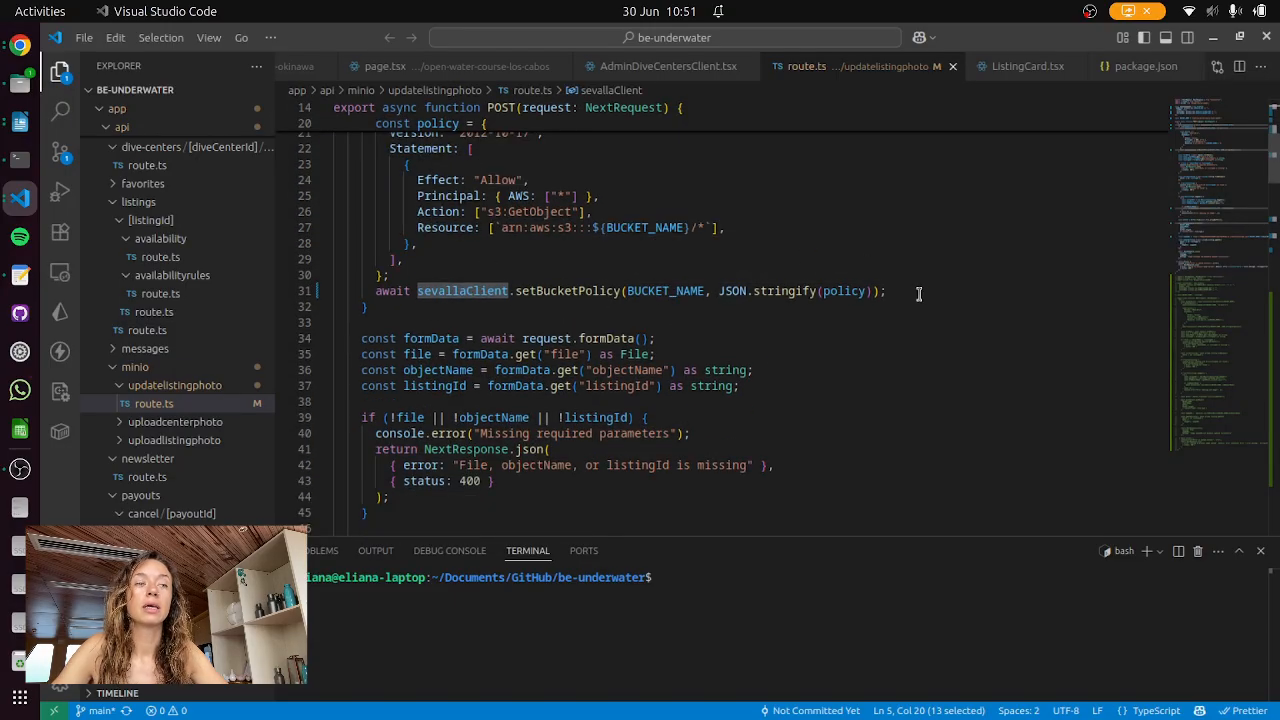
scroll(414, 318, down, 1)
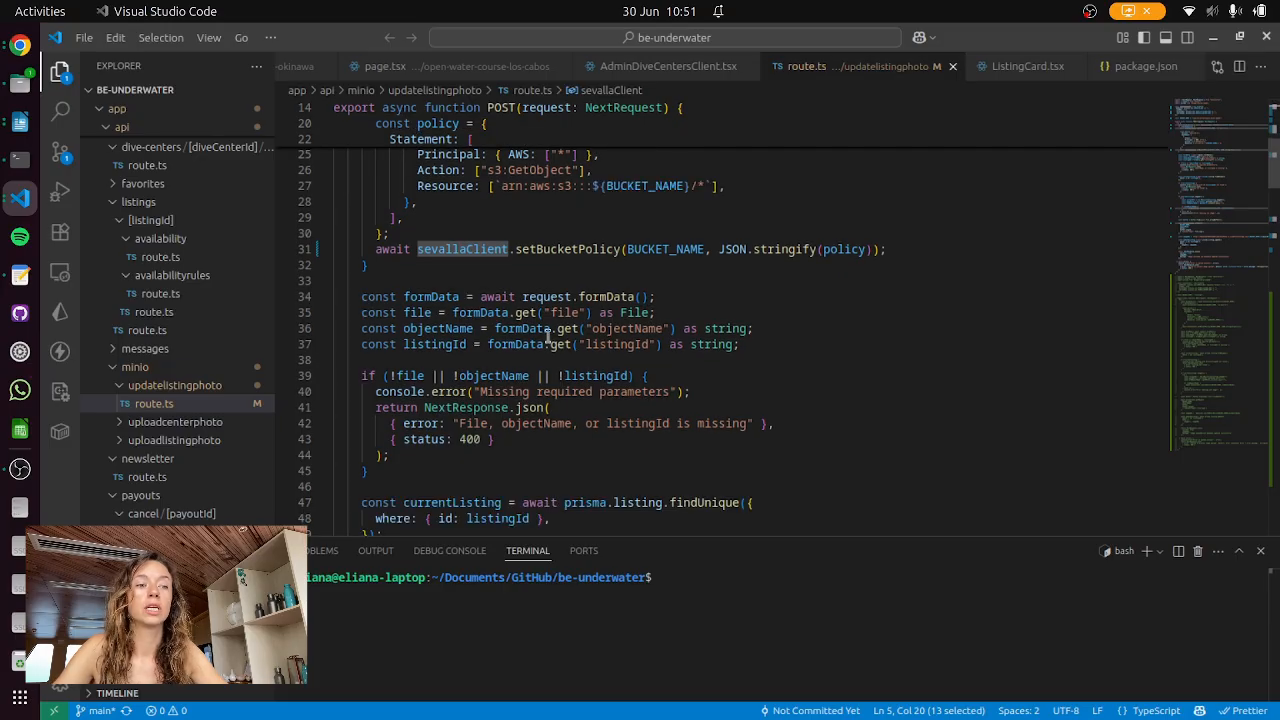
scroll(500, 410, down, 1)
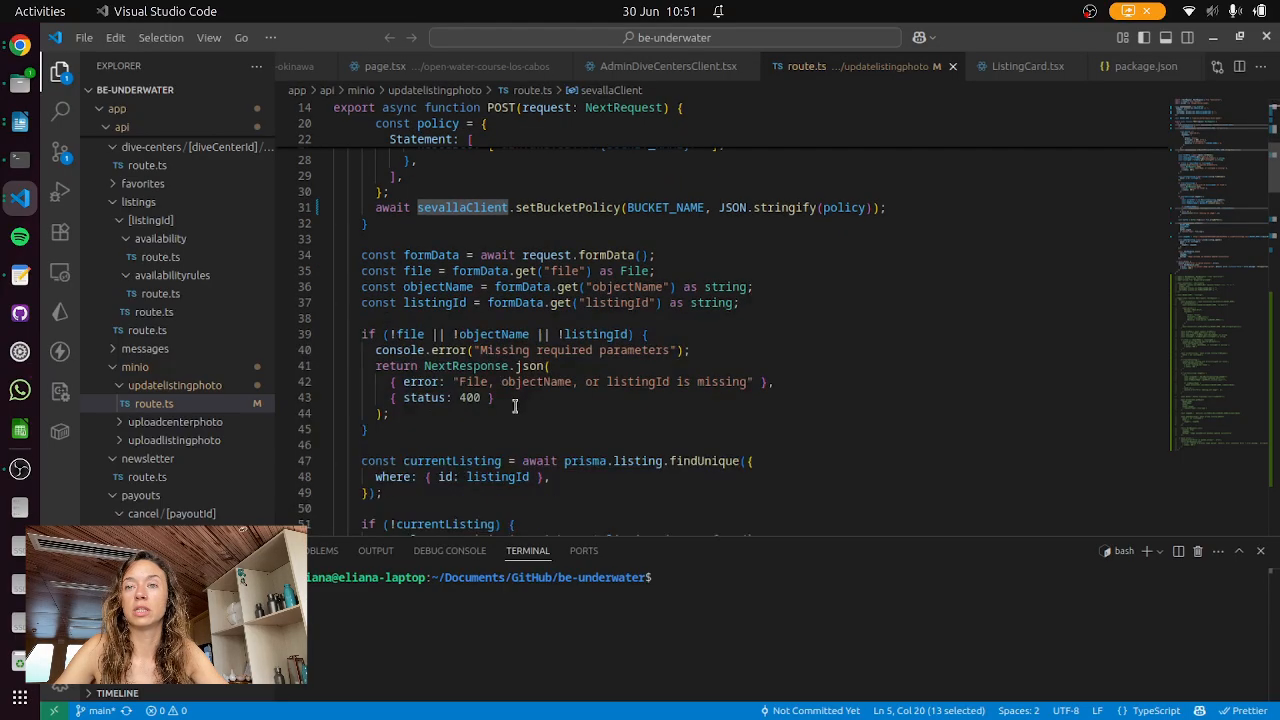
scroll(652, 317, down, 3)
scroll(652, 317, down, 3)
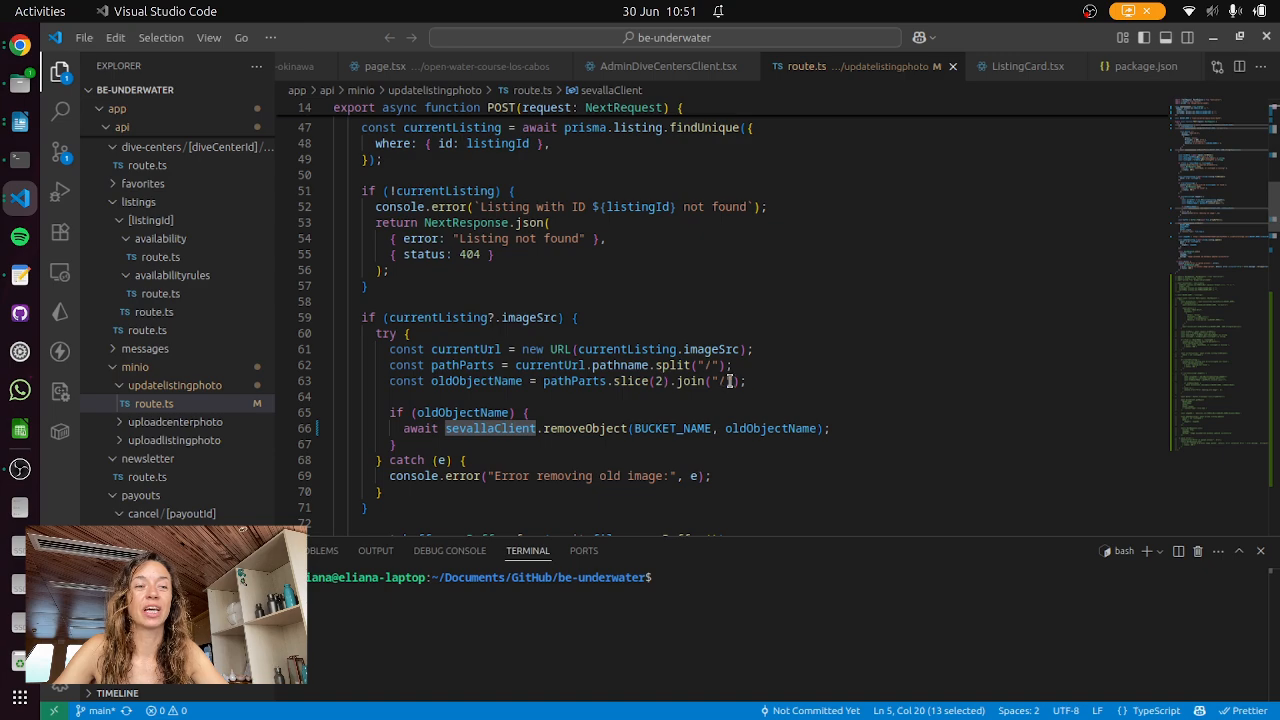
scroll(454, 404, down, 1)
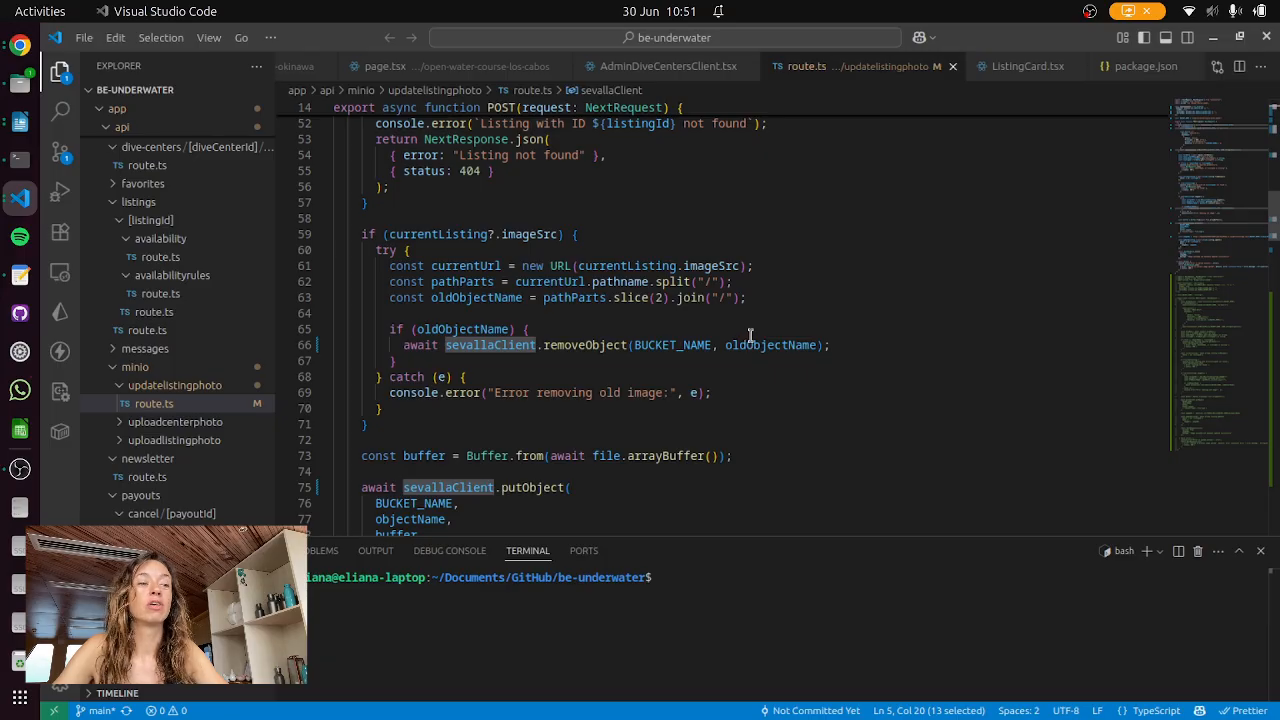
scroll(663, 397, down, 1)
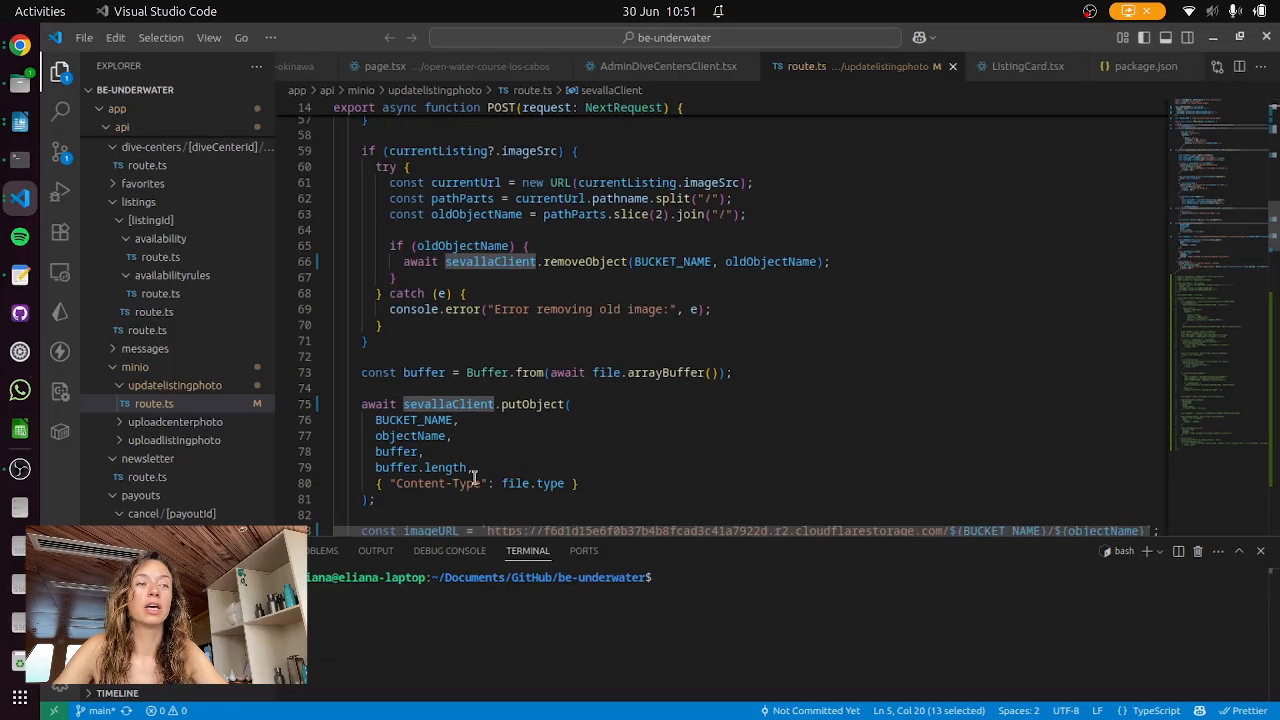
scroll(840, 402, down, 1)
scroll(584, 346, down, 1)
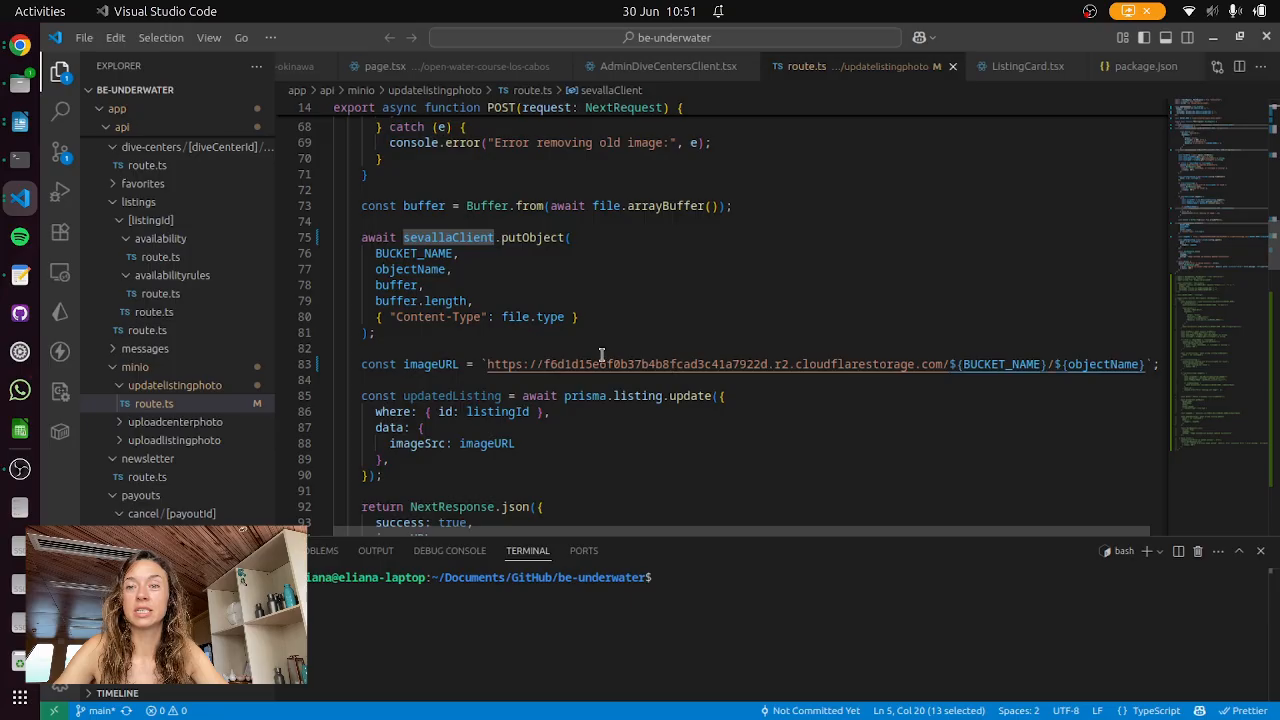
scroll(487, 428, up, 1)
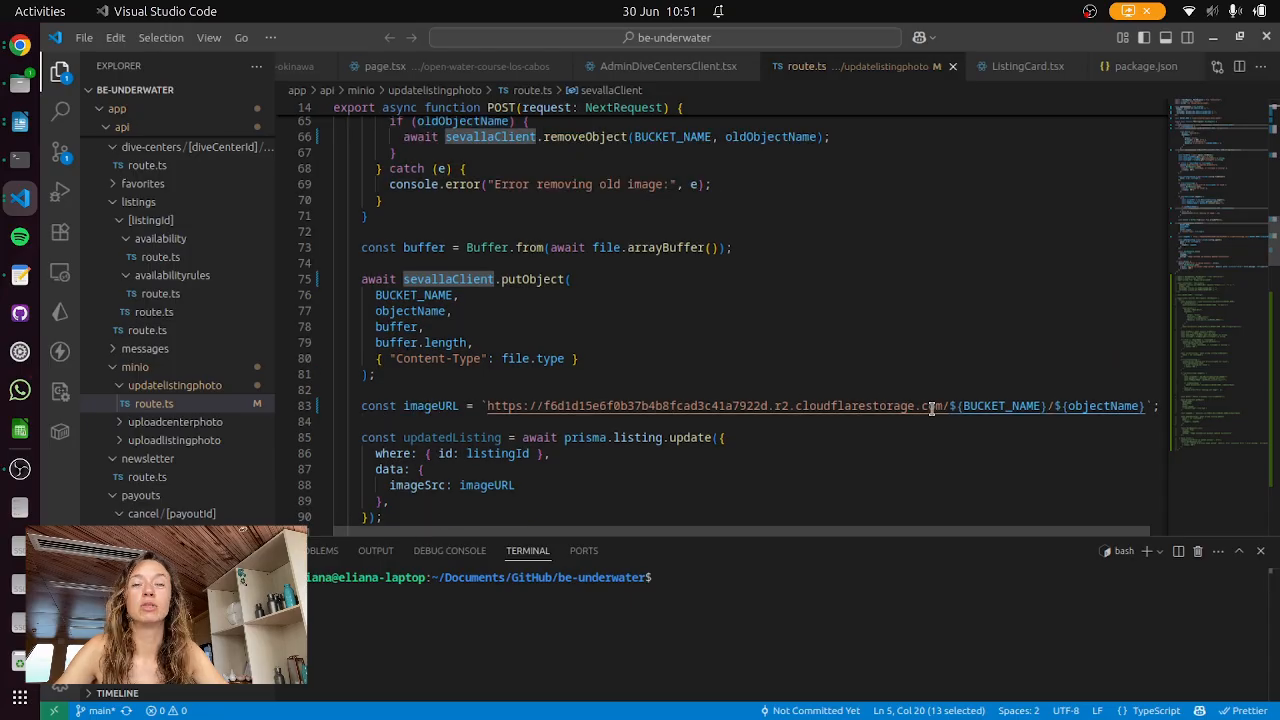
scroll(769, 349, down, 3)
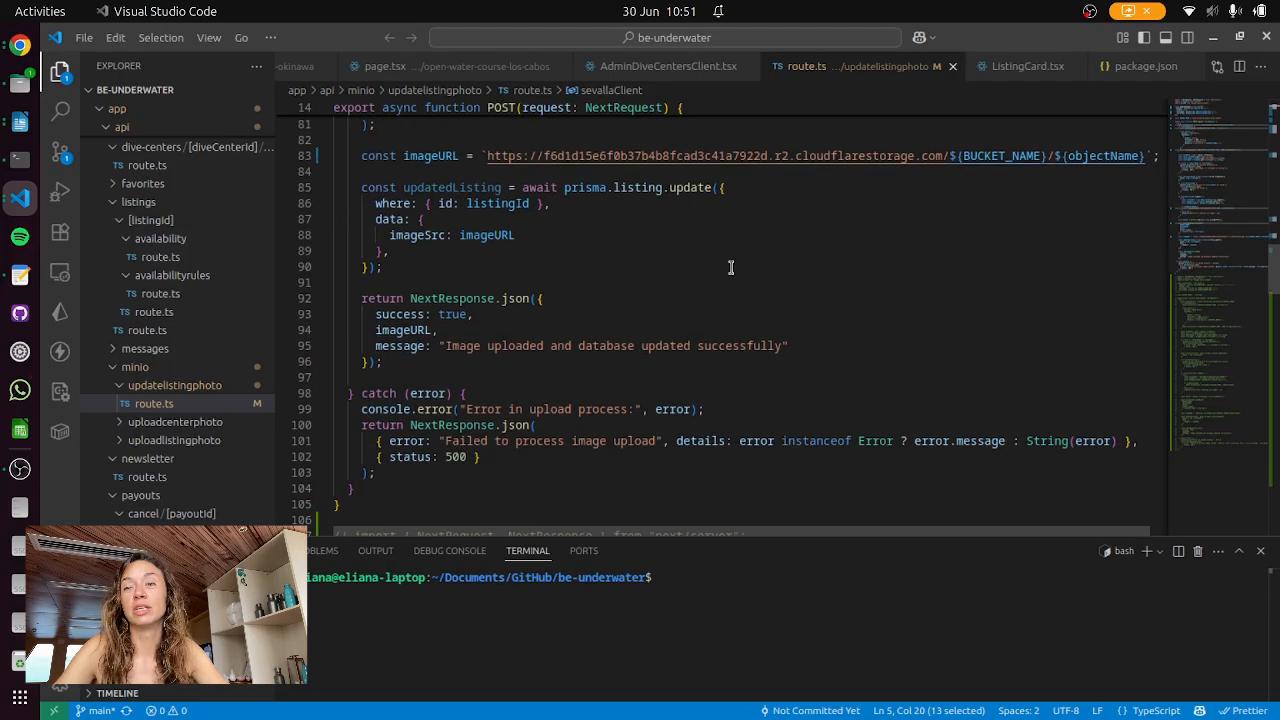
scroll(731, 268, down, 1)
scroll(711, 278, up, 1)
scroll(930, 342, up, 2)
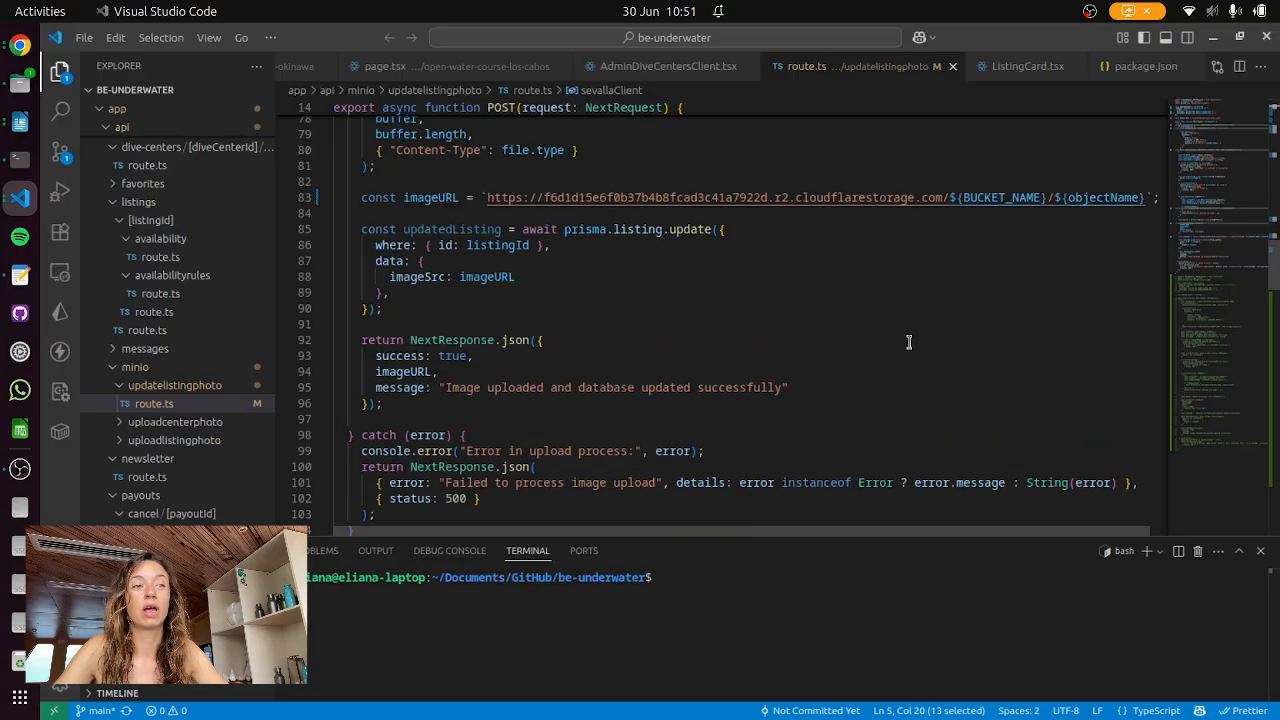
scroll(905, 340, up, 2)
scroll(888, 335, up, 3)
scroll(886, 328, up, 3)
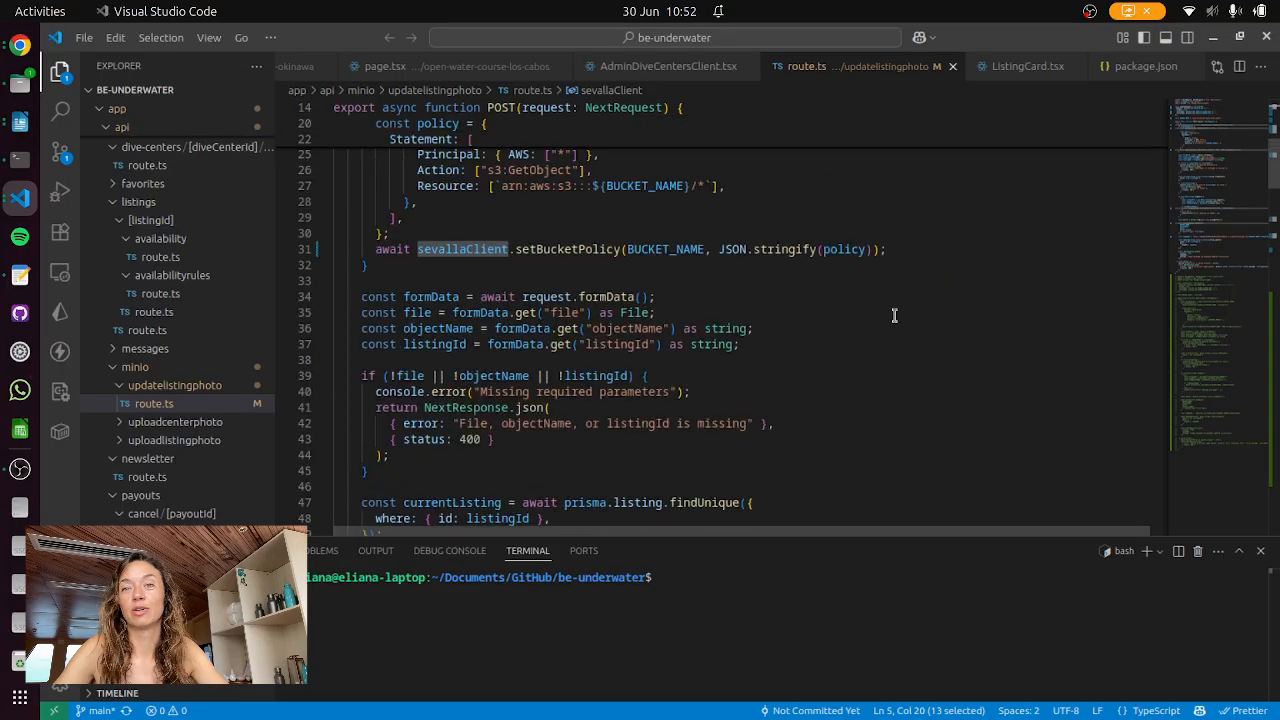
scroll(881, 308, up, 1)
scroll(879, 300, up, 1)
scroll(877, 297, up, 2)
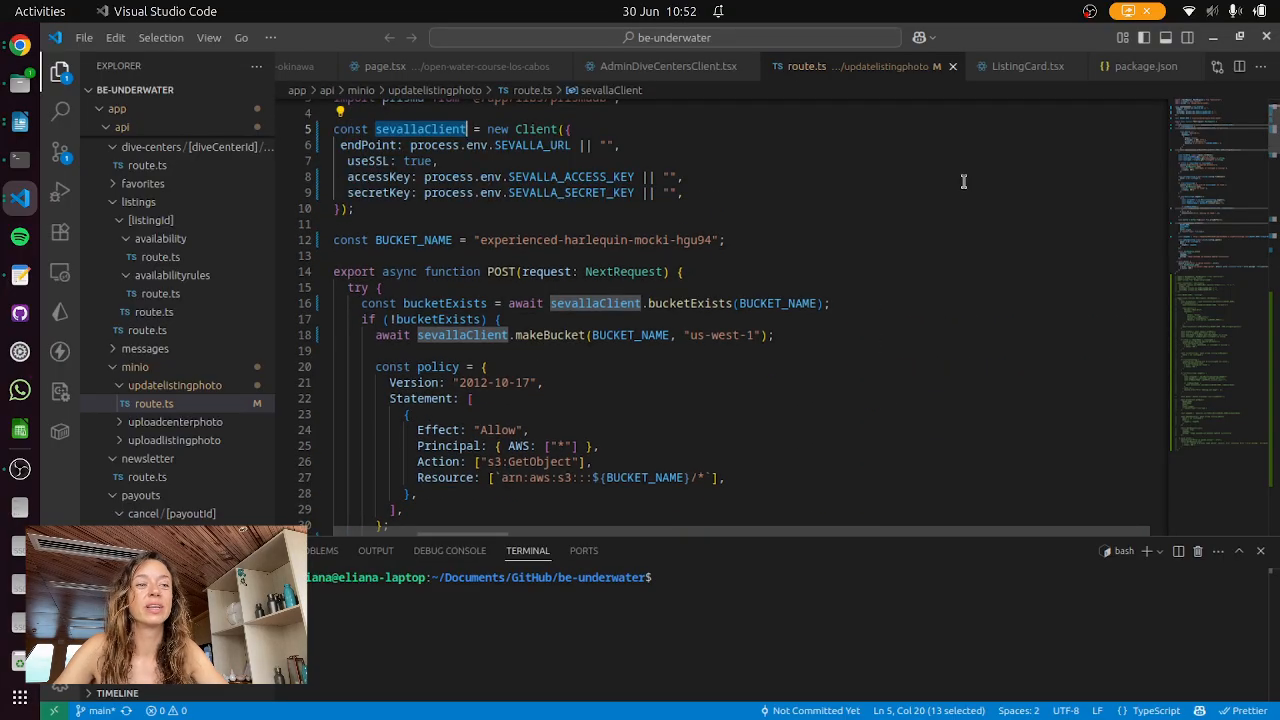
key(alt+Tab)
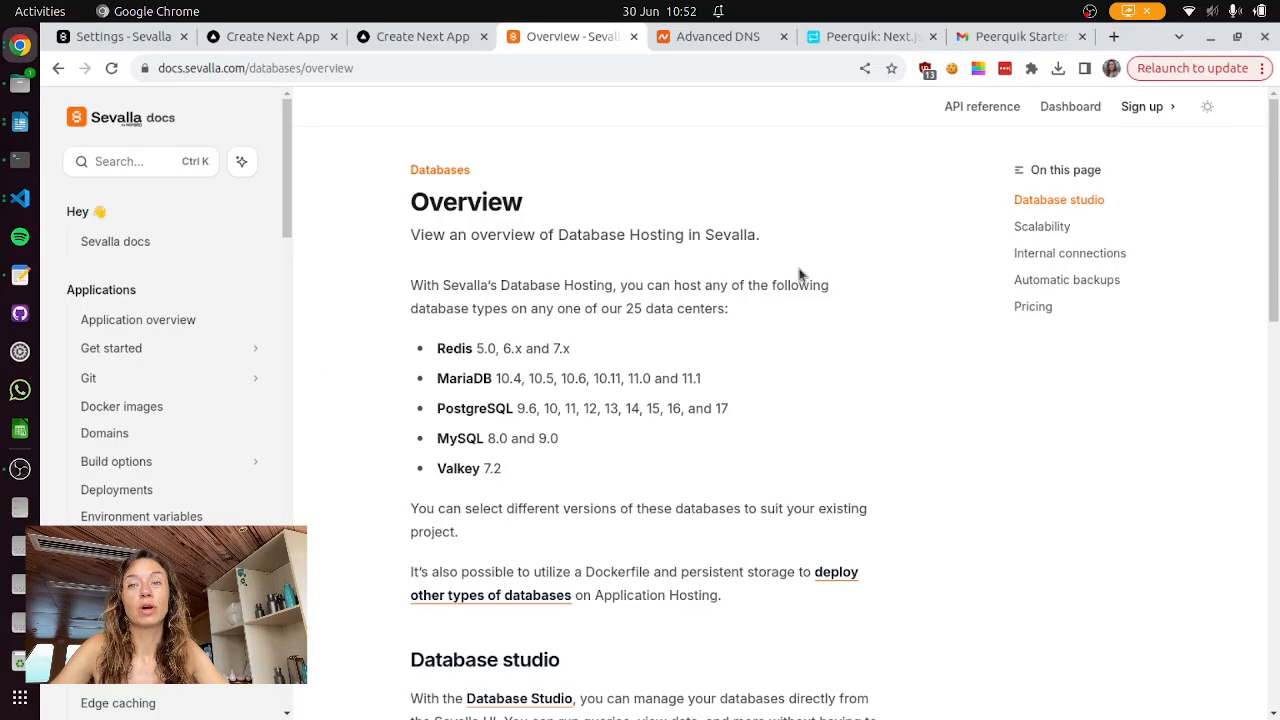
scroll(137, 251, down, 5)
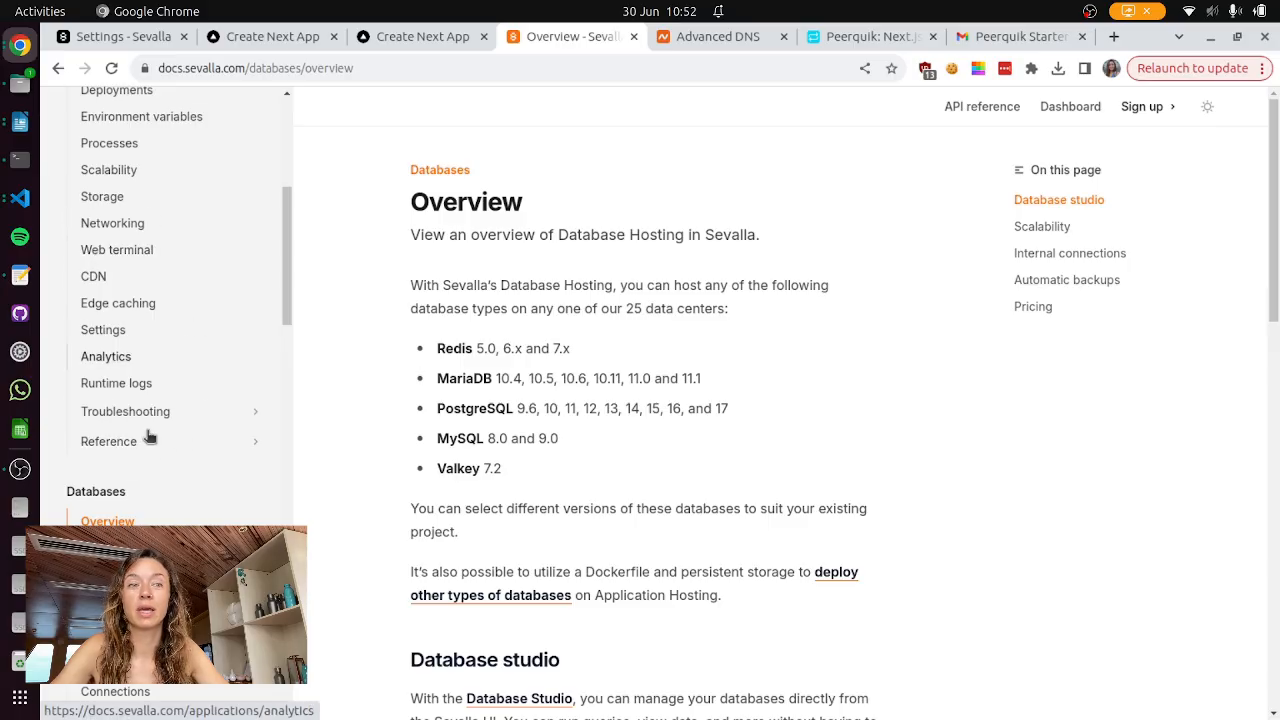
scroll(152, 365, up, 3)
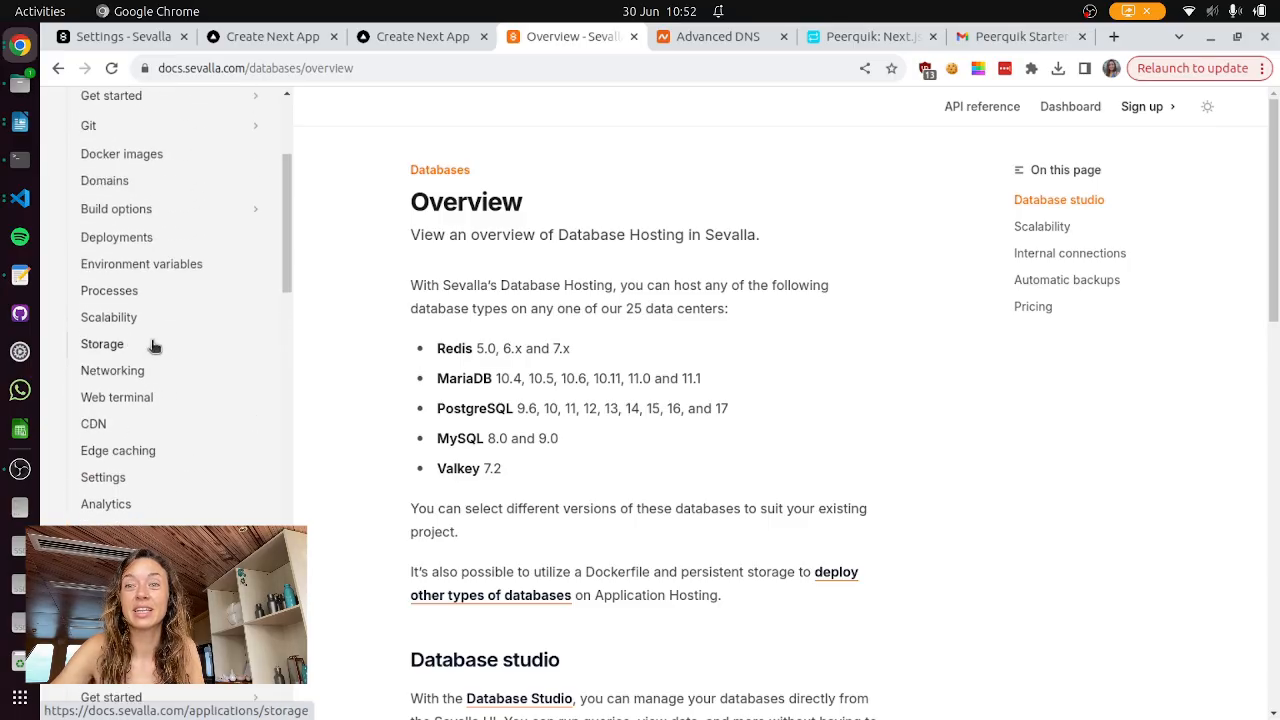
scroll(143, 352, down, 5)
scroll(110, 350, down, 1)
scroll(130, 400, down, 3)
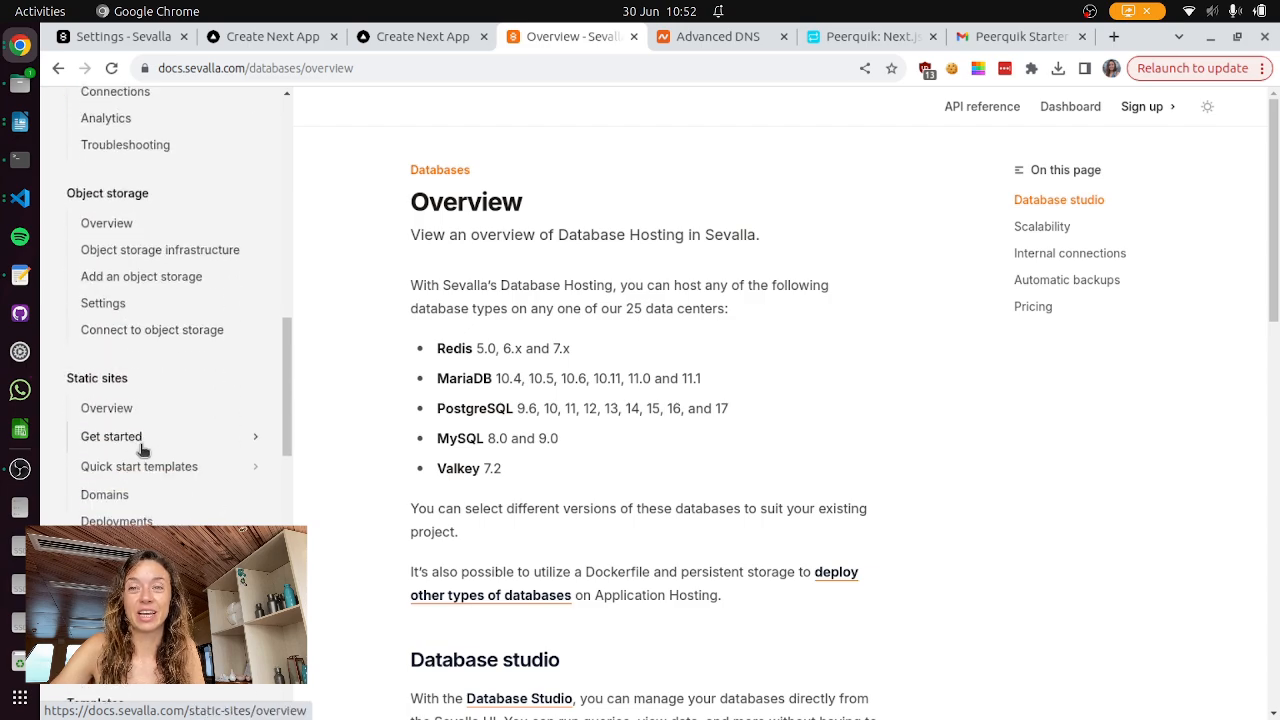
scroll(141, 456, down, 3)
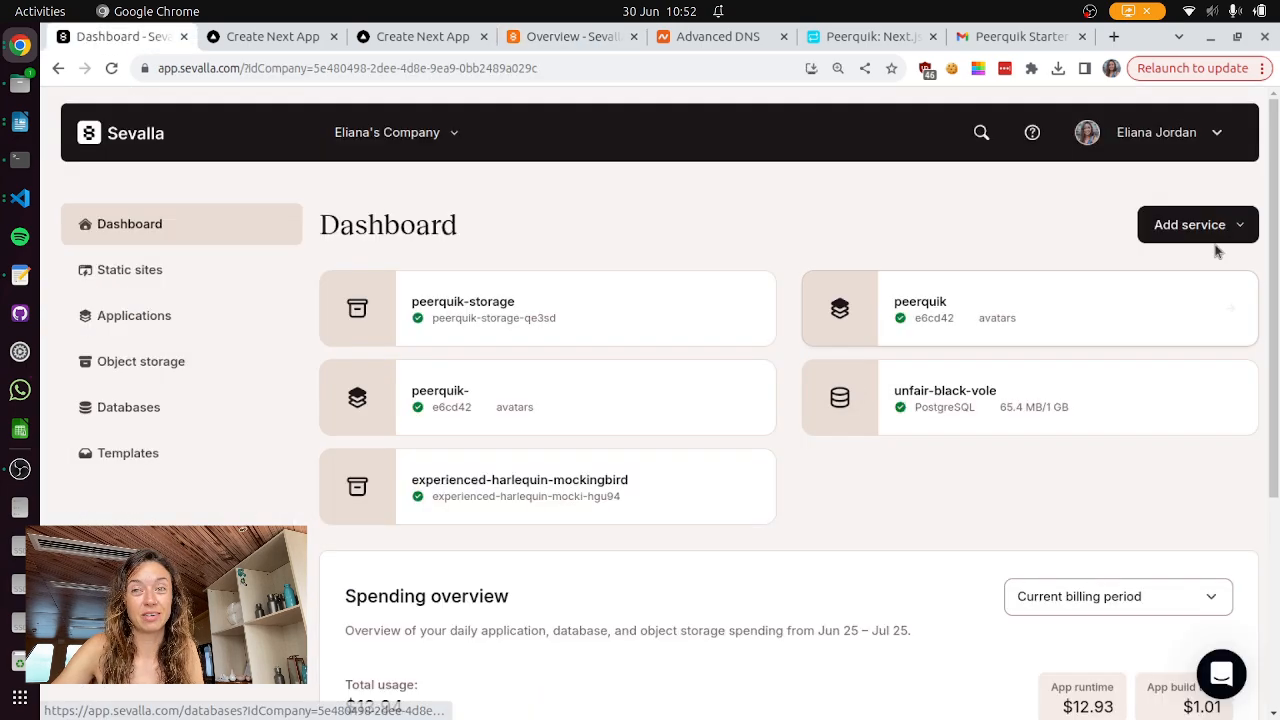
- Start a new PostgreSQL 17 database service and rename it peerquik-database, keeping the default user
click(1244, 226)
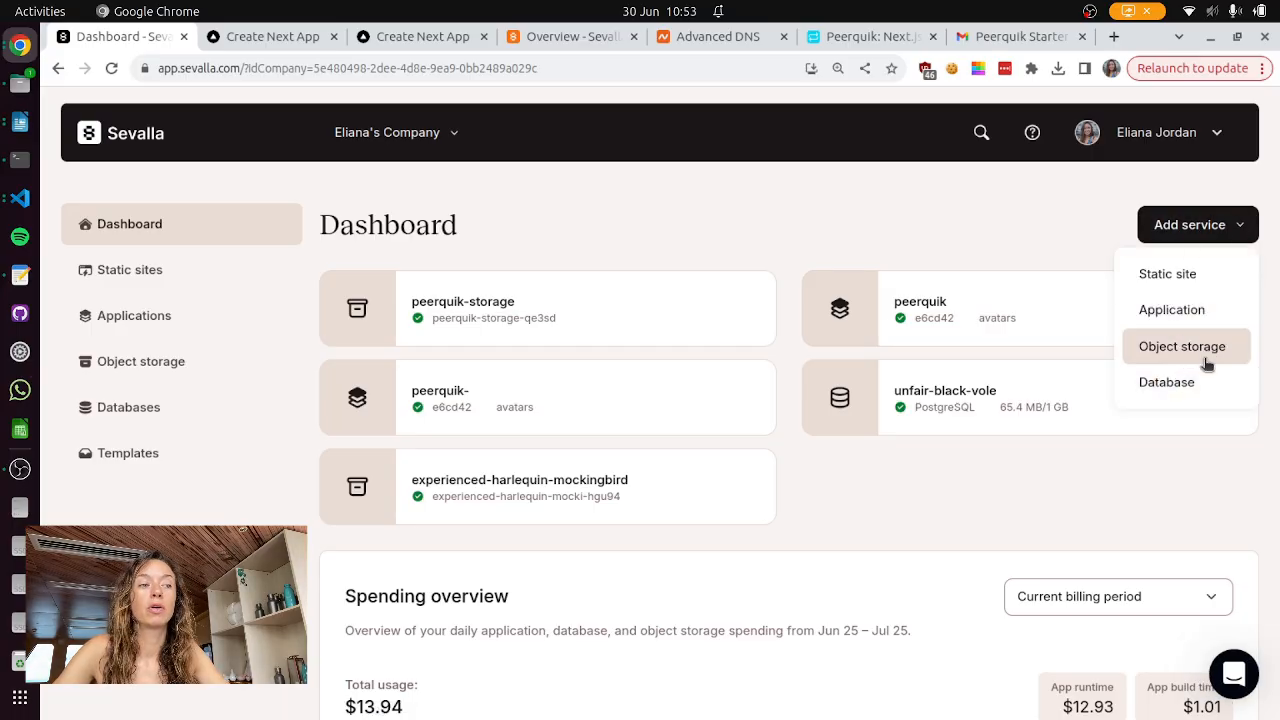
click(1166, 382)
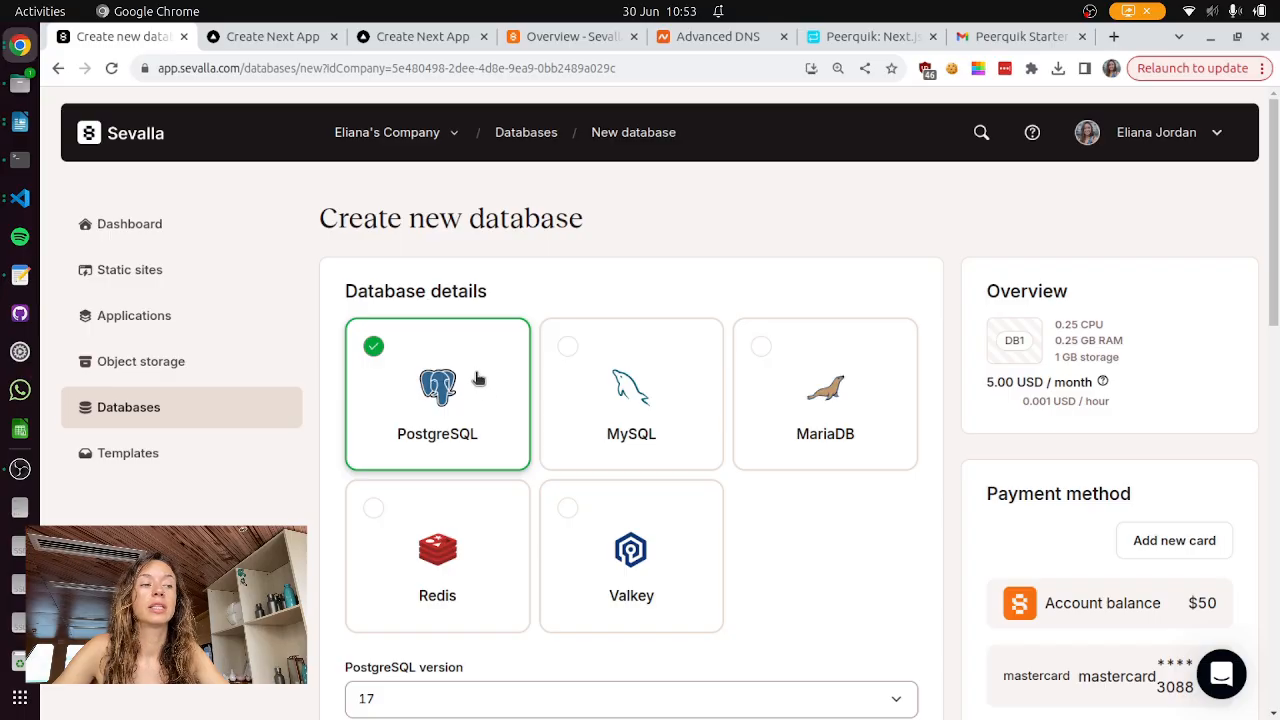
scroll(470, 370, down, 2)
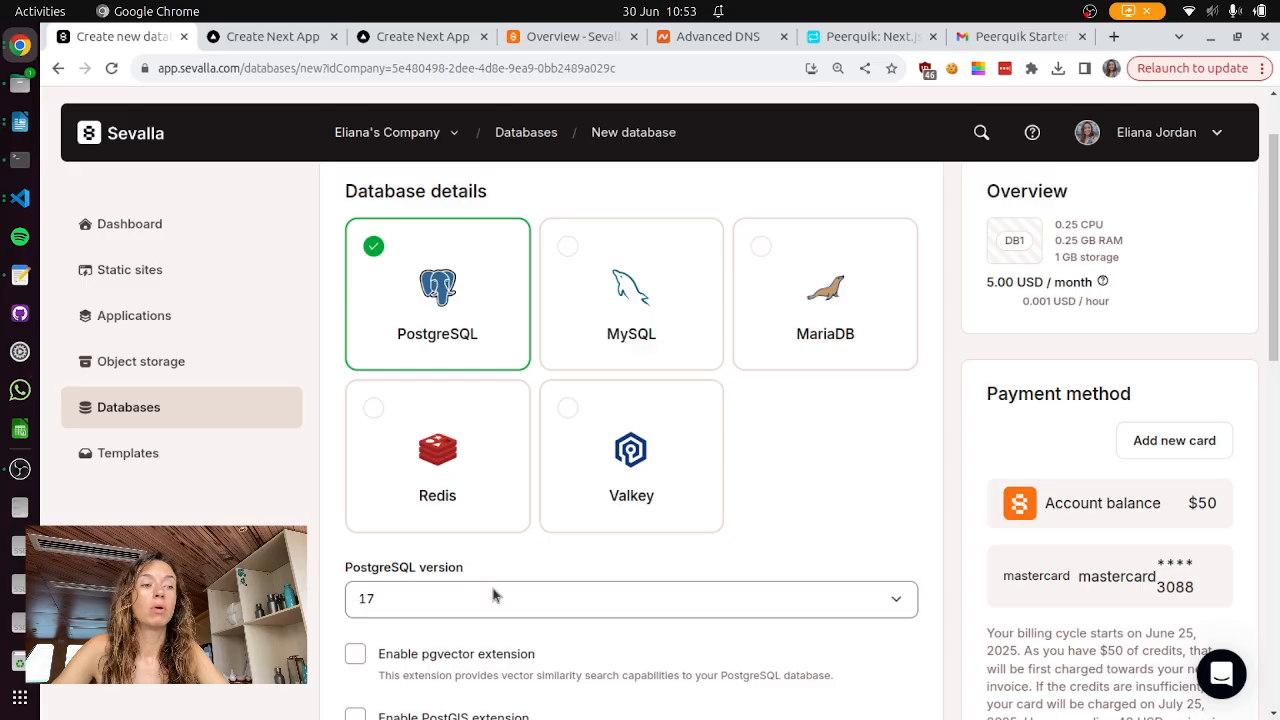
scroll(558, 596, down, 4)
scroll(651, 429, down, 4)
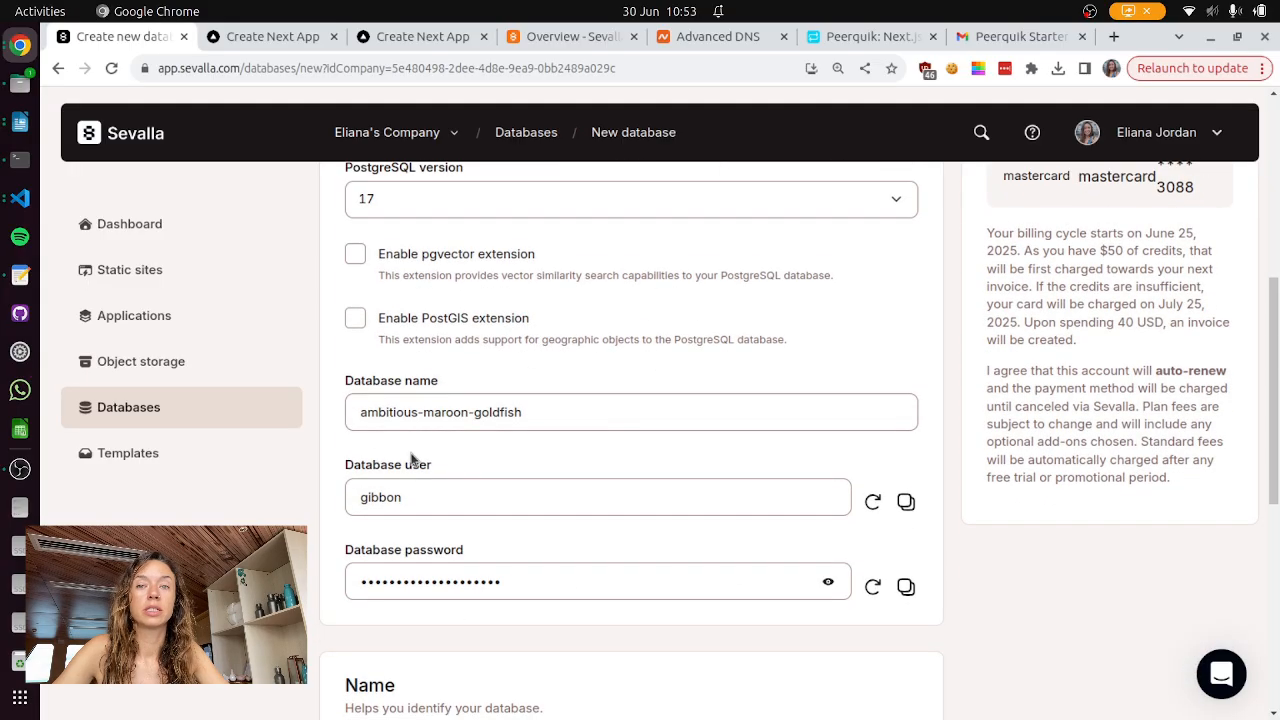
triple_click(565, 417)
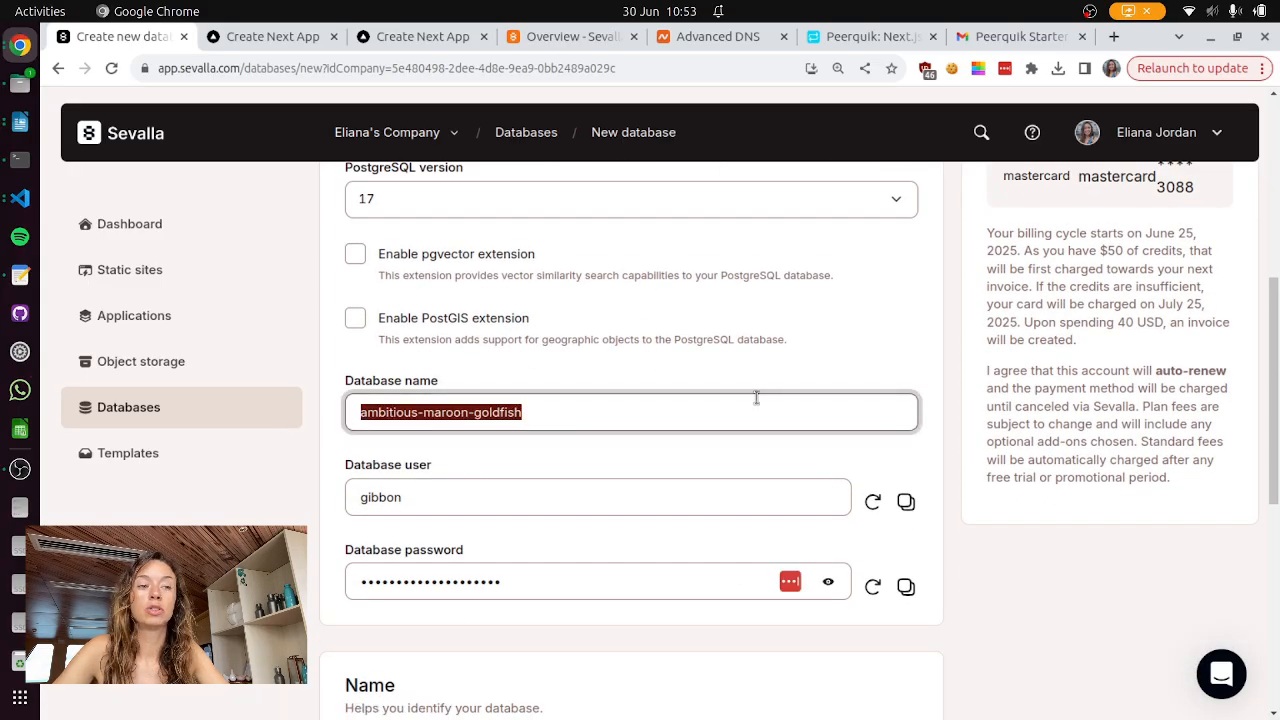
text(peerquik-database)
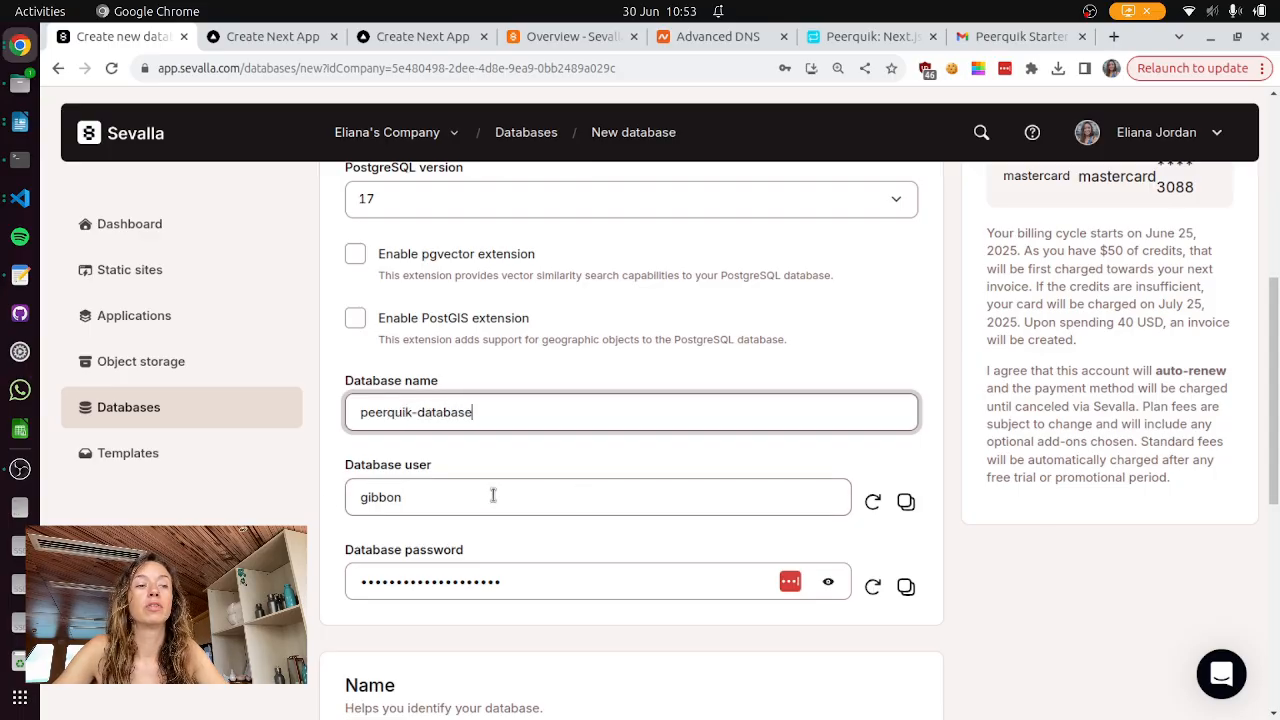
click(402, 498)
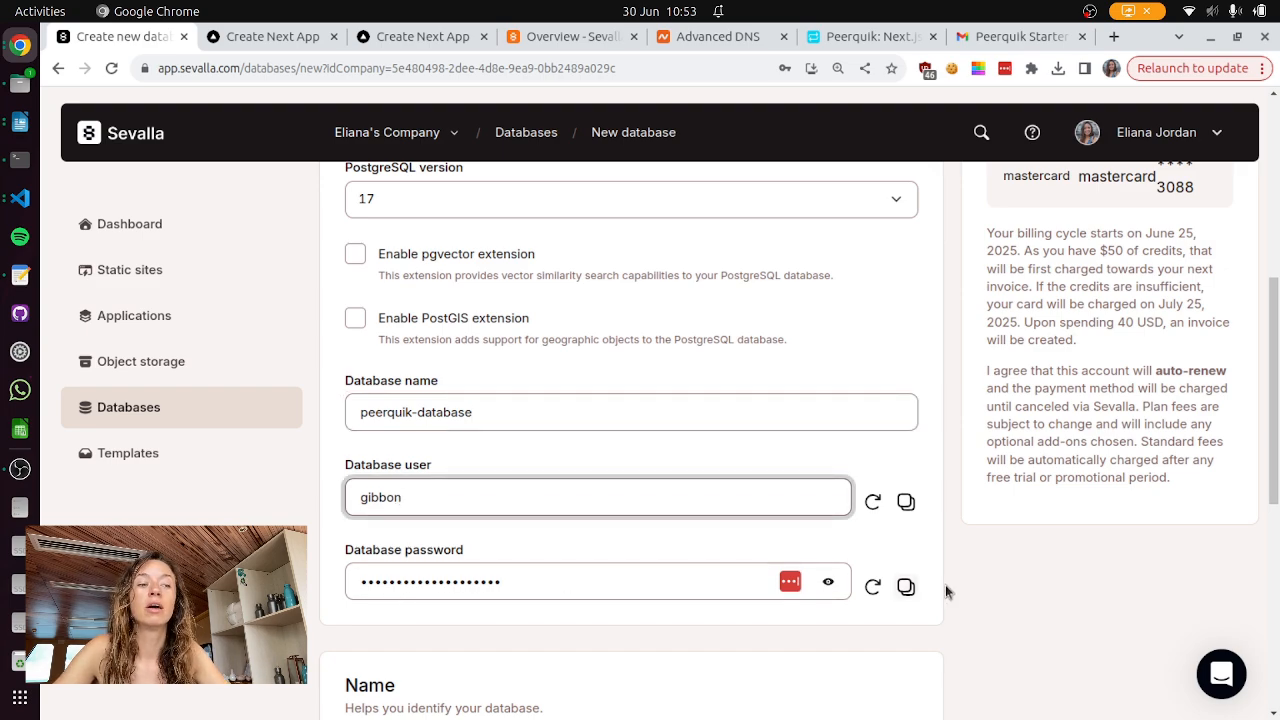
scroll(459, 501, down, 1)
scroll(459, 501, down, 3)
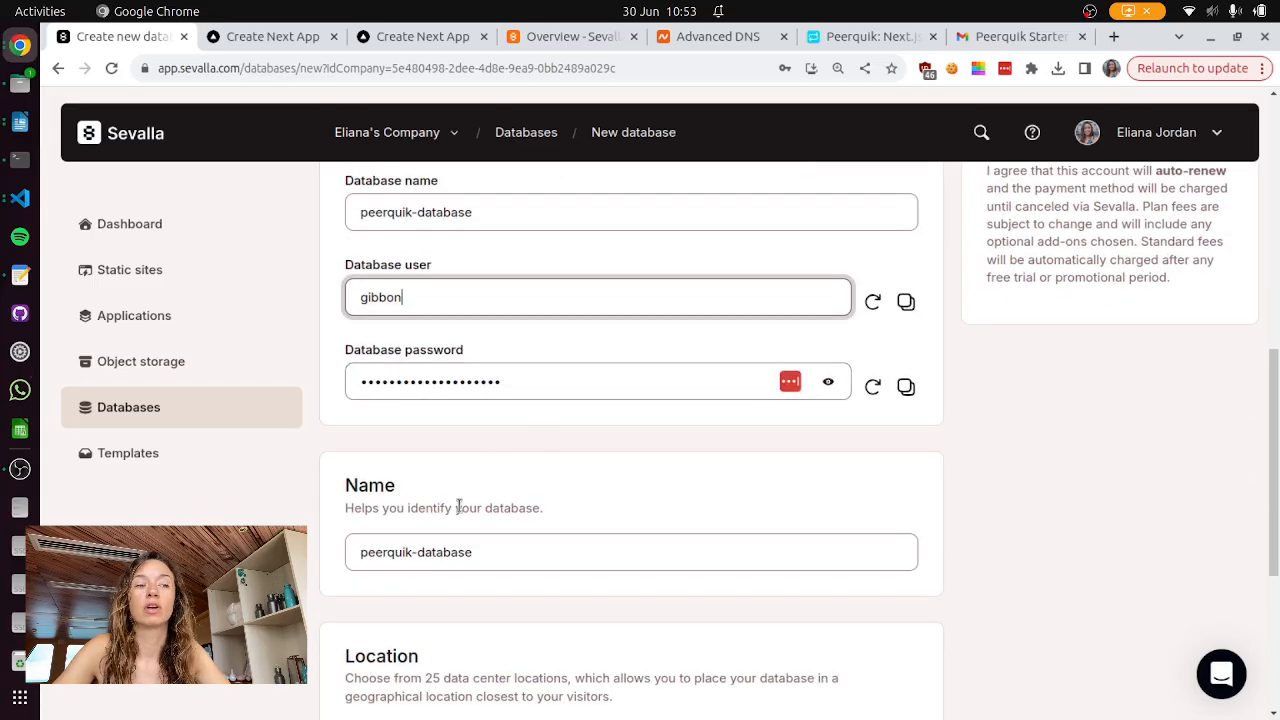
drag(425, 297, 324, 301)
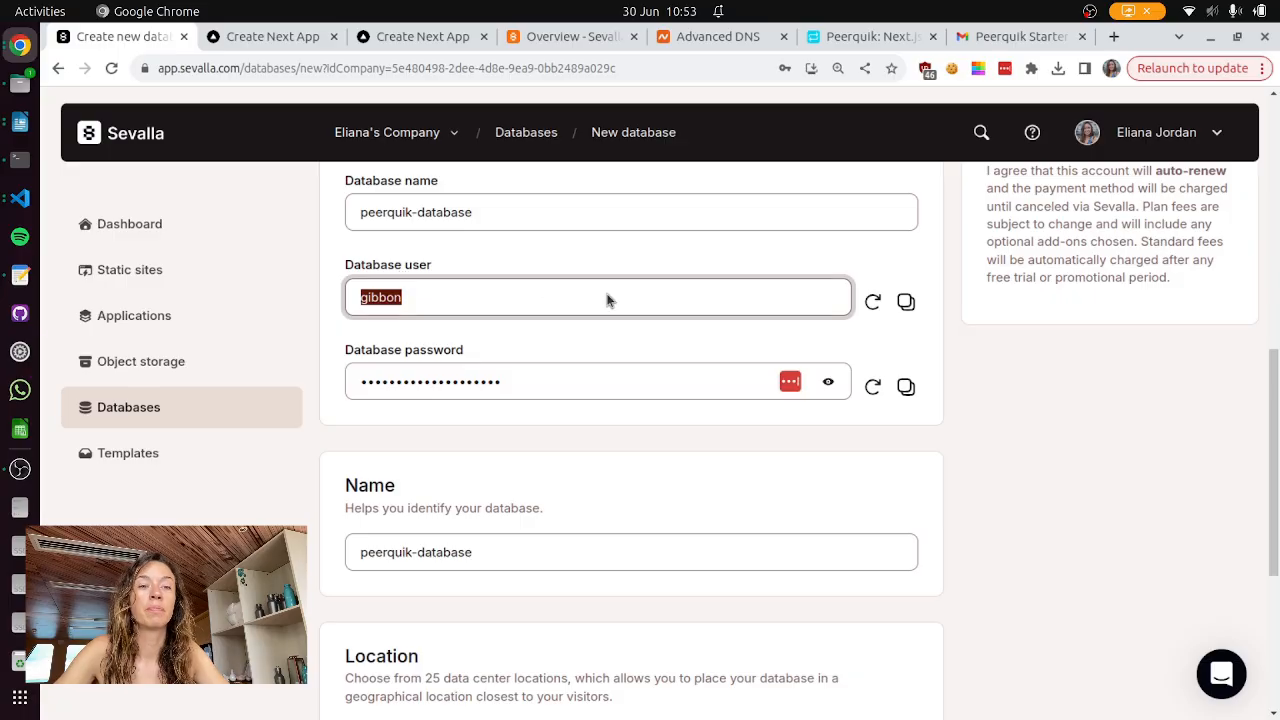
click(710, 249)
scroll(526, 420, down, 3)
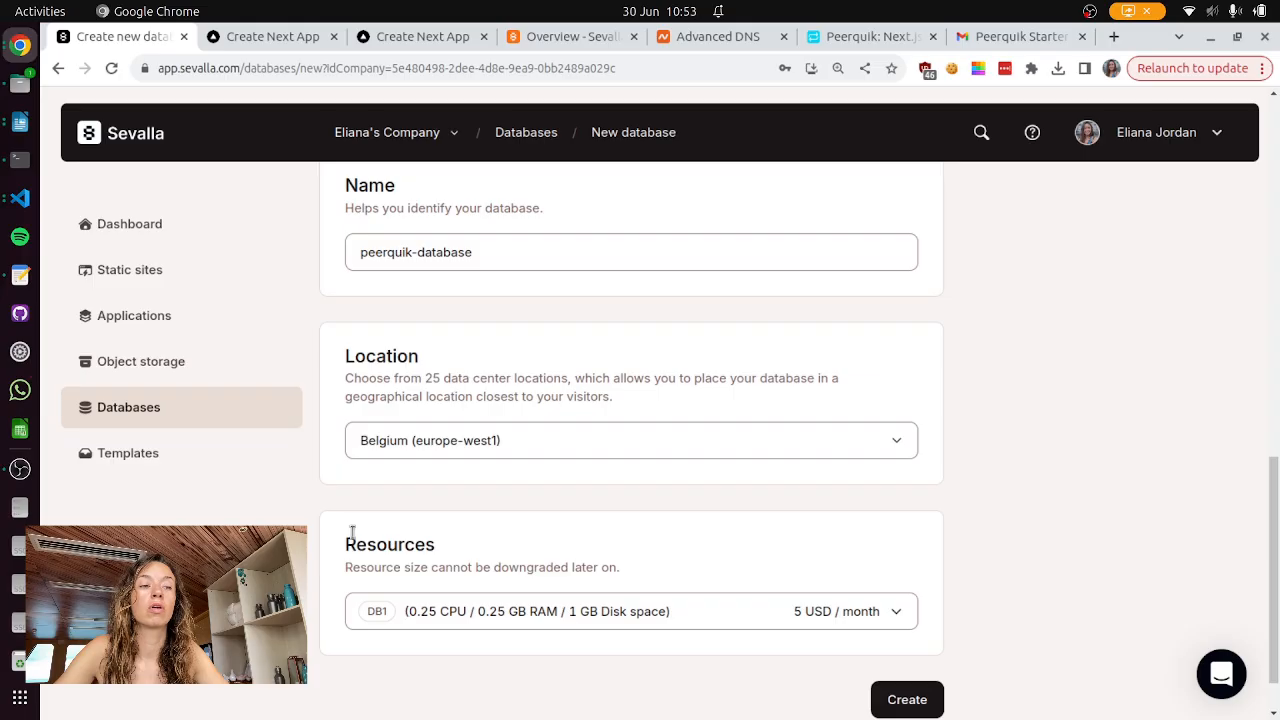
- Keep Belgium and the smallest DB1 resource plan, then create the database
click(900, 608)
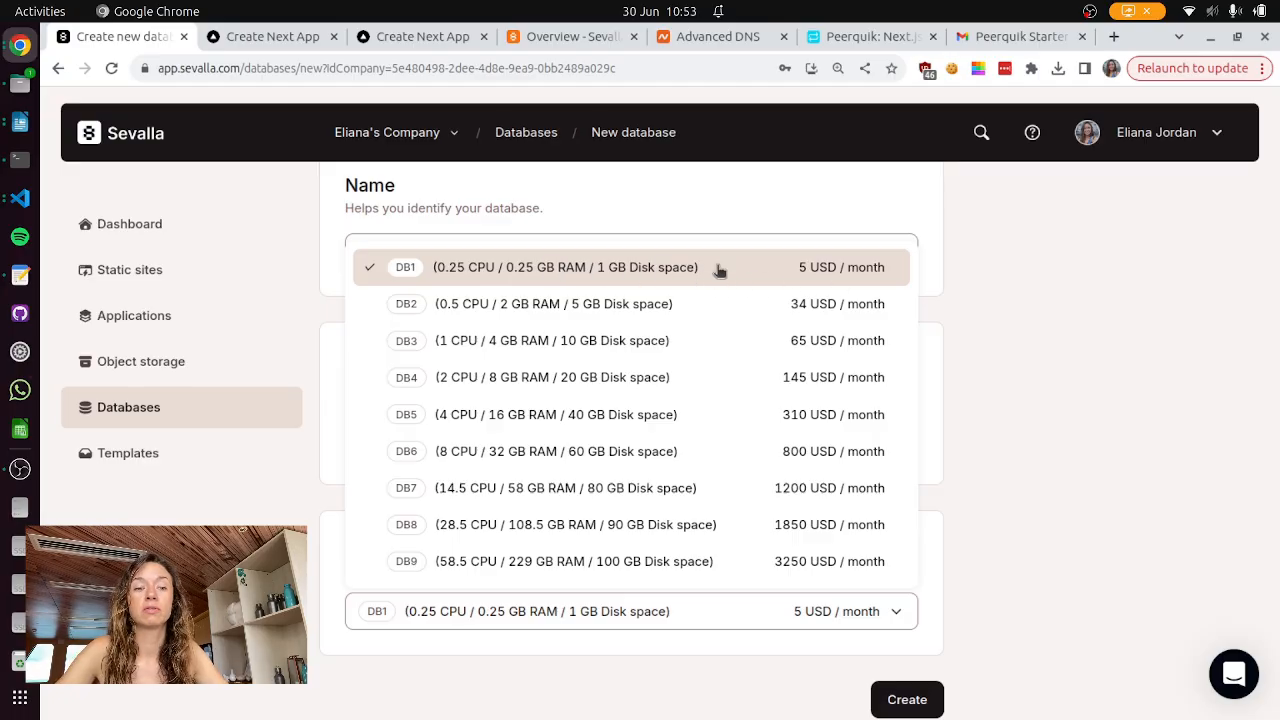
click(658, 282)
scroll(976, 584, down, 1)
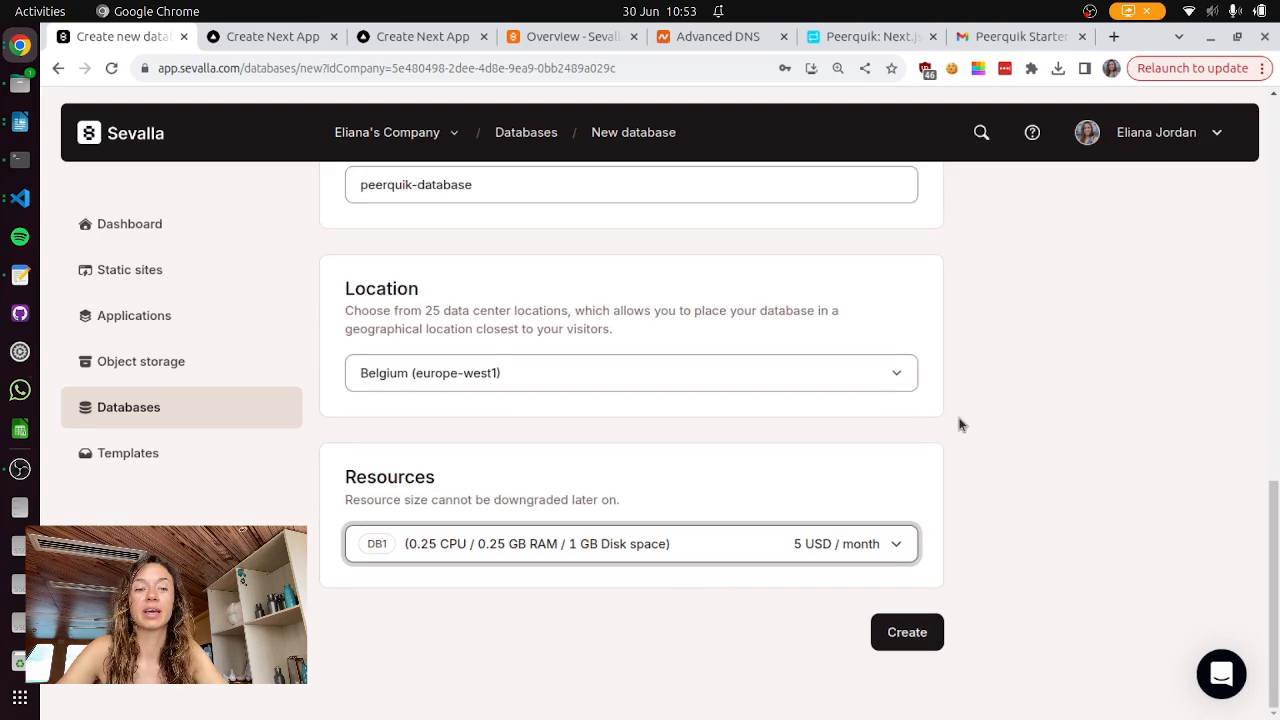
click(909, 633)
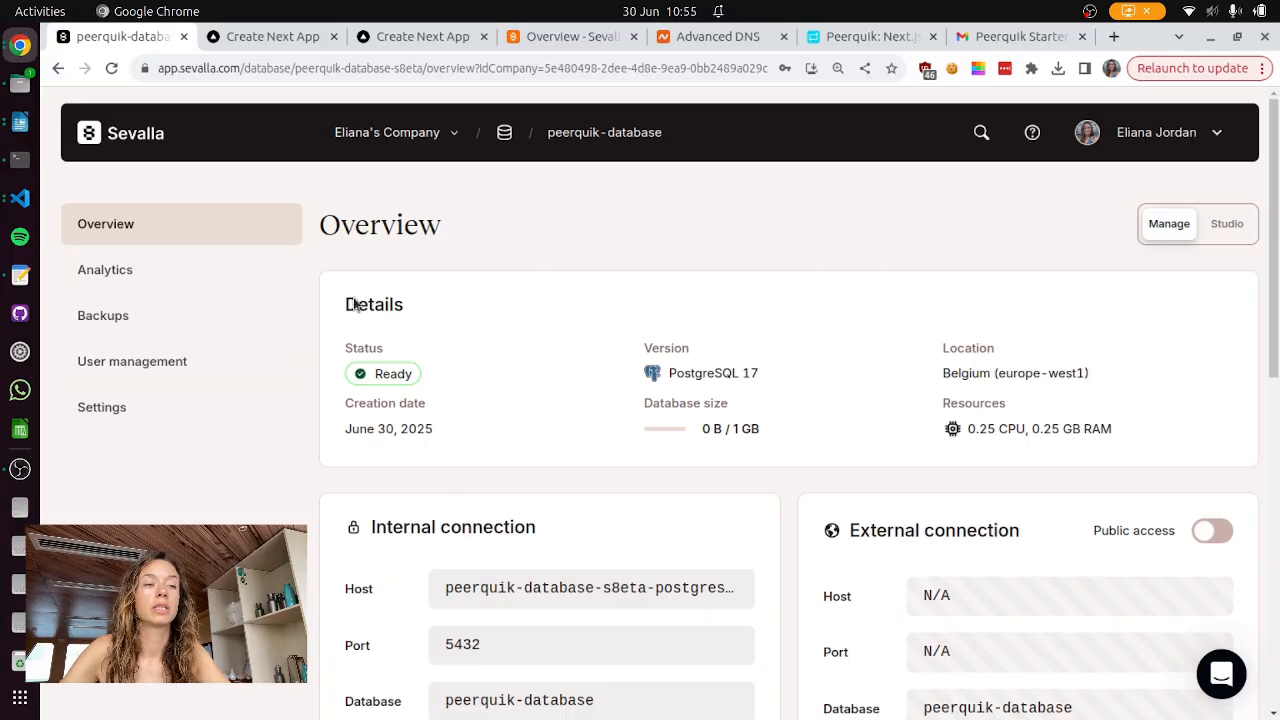
scroll(731, 463, down, 2)
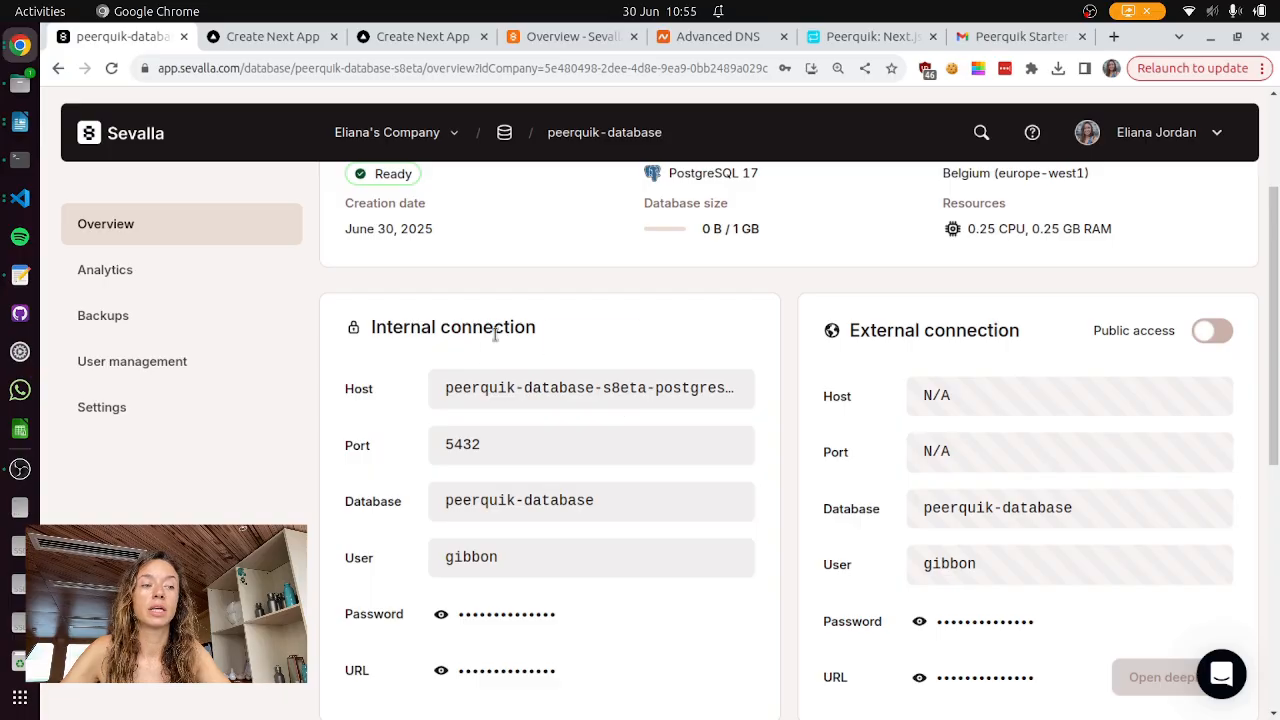
scroll(530, 340, down, 1)
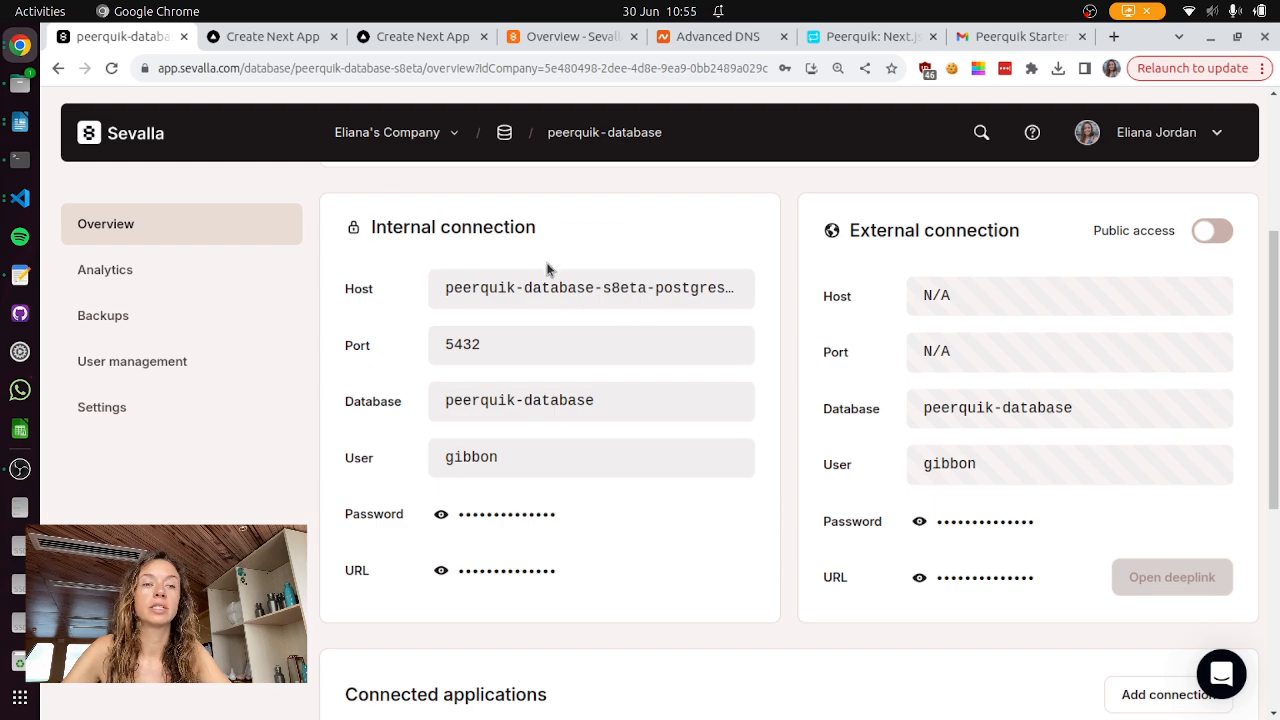
scroll(590, 253, down, 2)
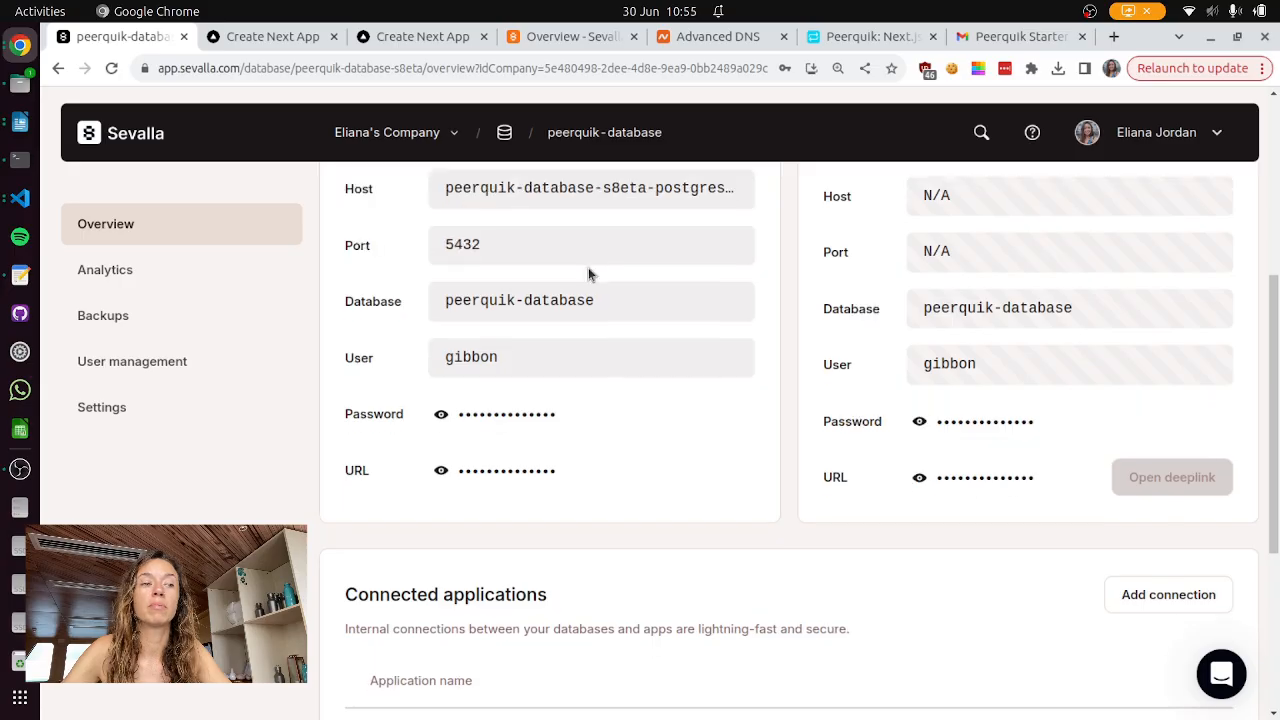
scroll(665, 273, down, 1)
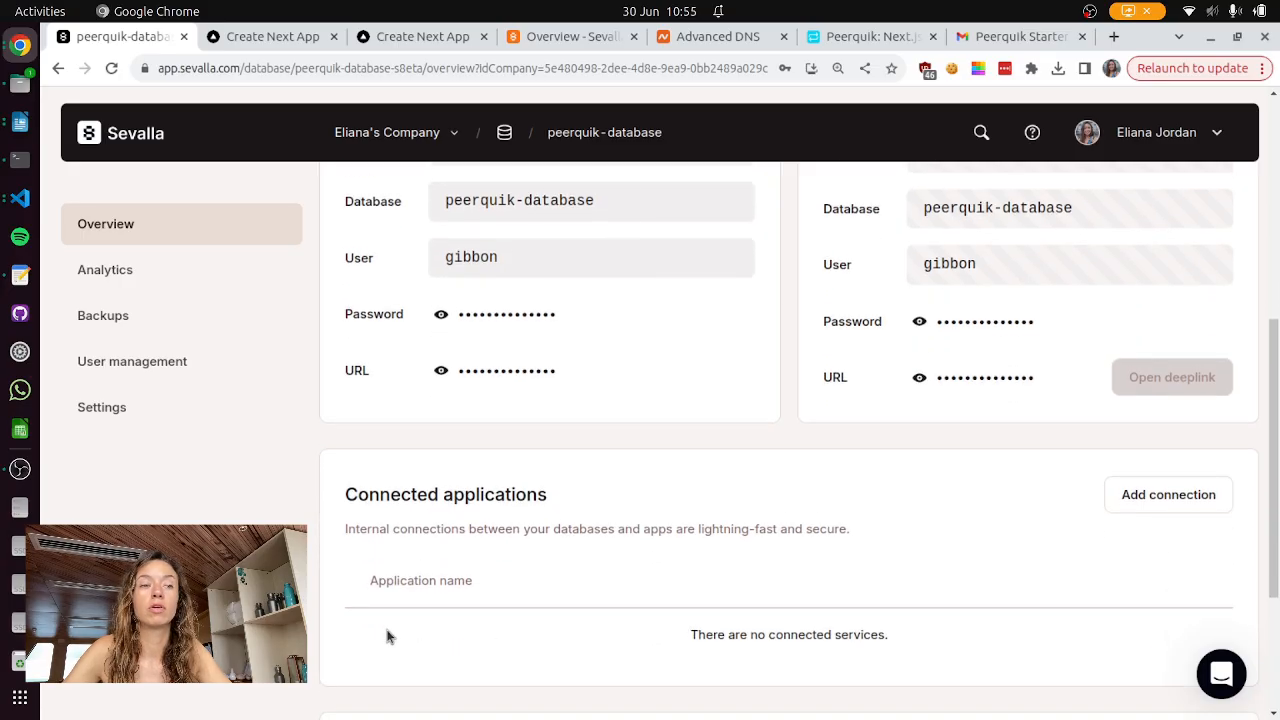
scroll(1191, 545, up, 2)
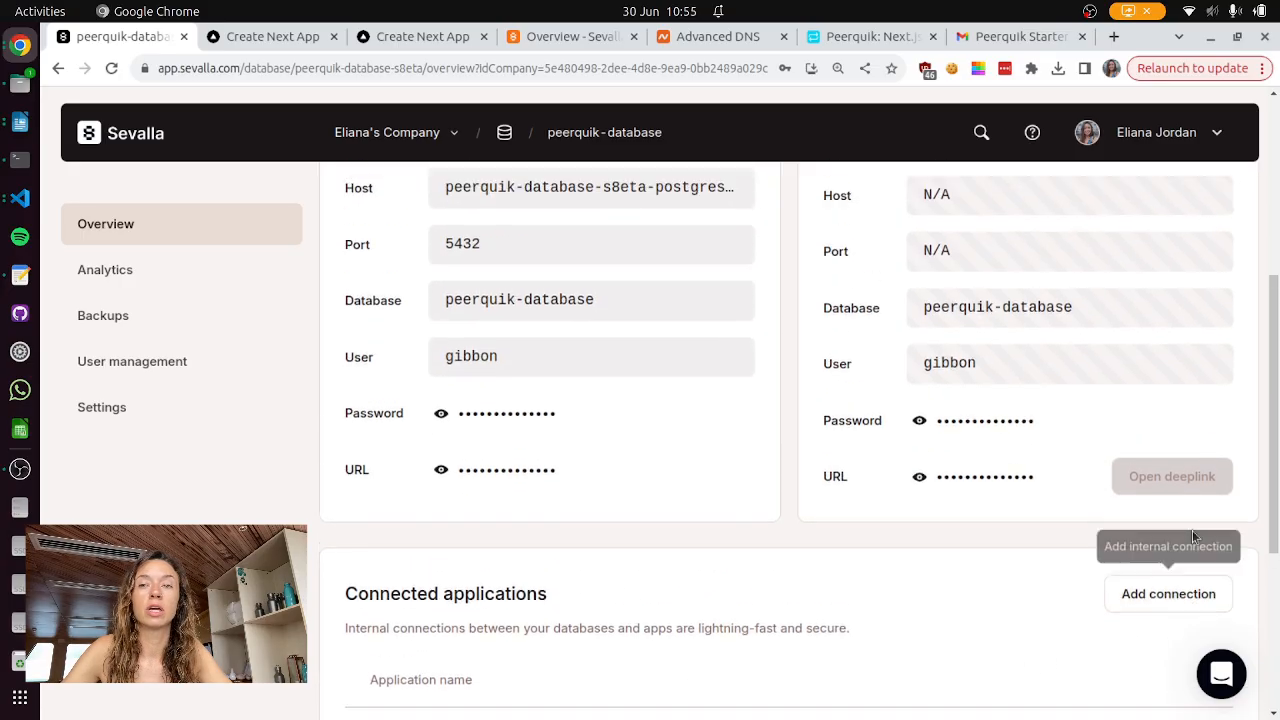
scroll(1070, 330, up, 2)
scroll(1087, 378, up, 1)
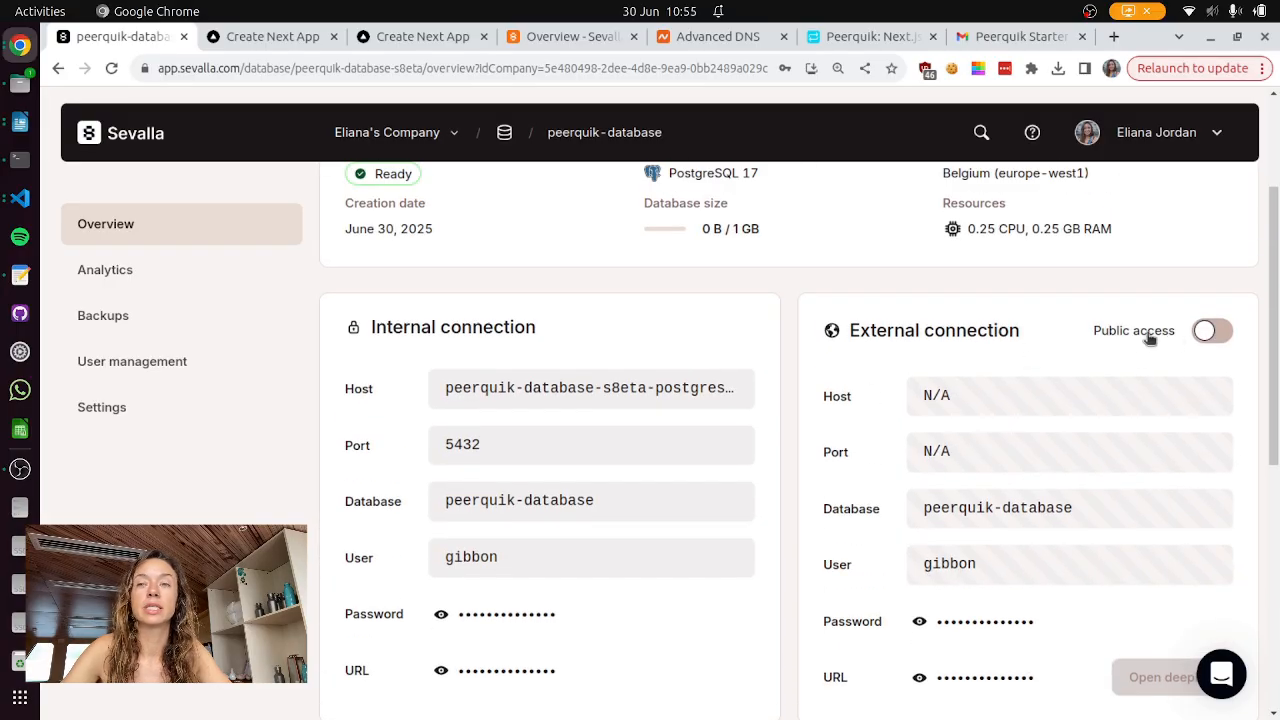
- Enable Public access on peerquik-database to get an external kinsta.app host and port
click(1212, 332)
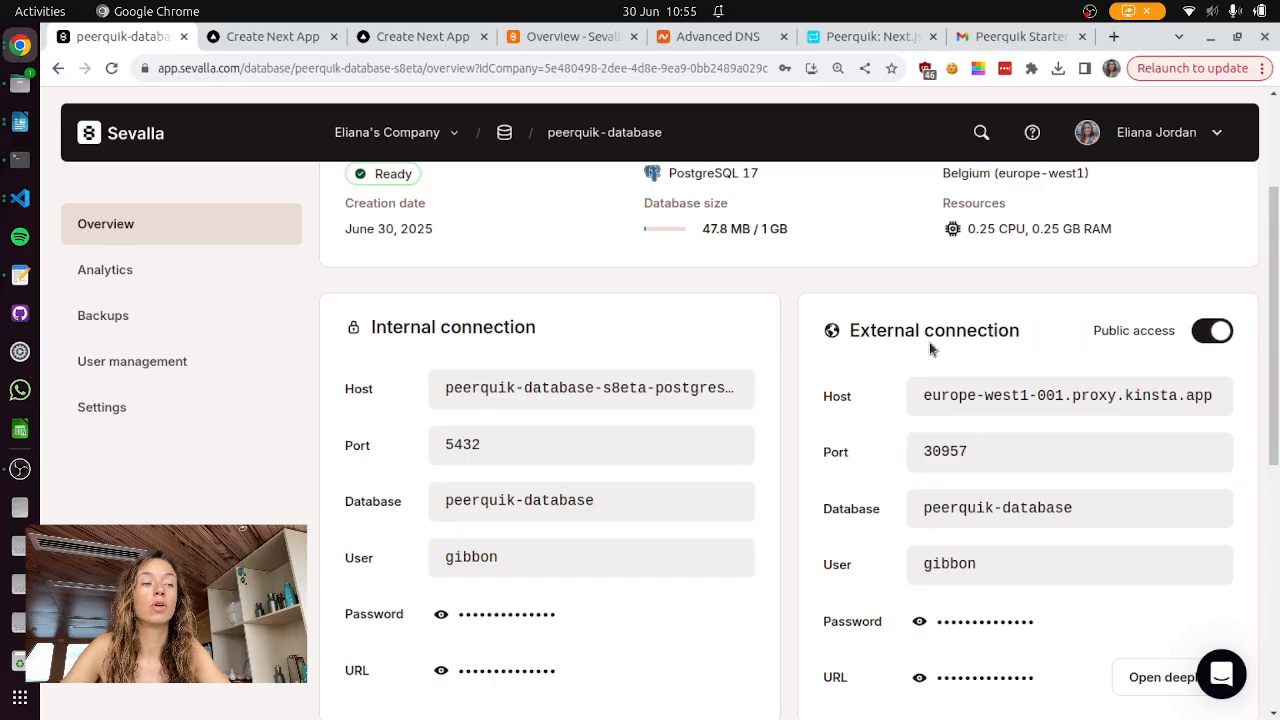
scroll(930, 348, down, 3)
scroll(960, 329, down, 2)
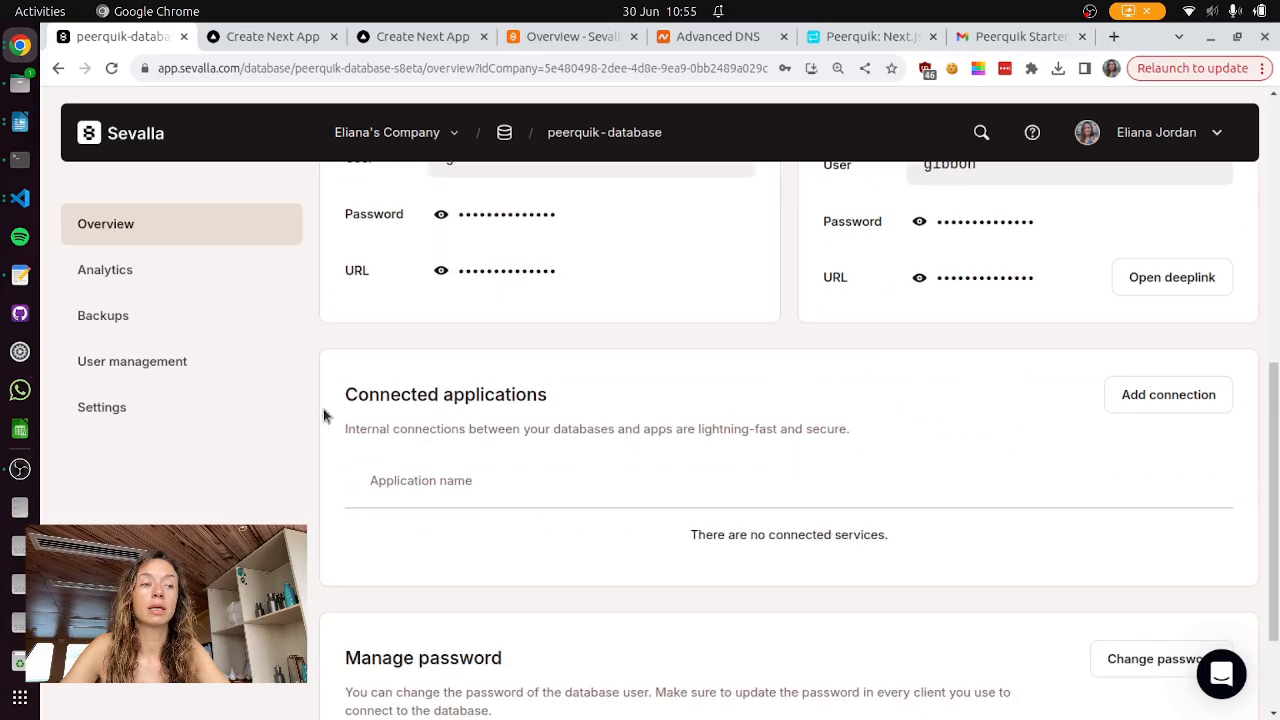
- Link the peerquik application to peerquik-database, then return to schema.prisma in VS Code
click(1178, 402)
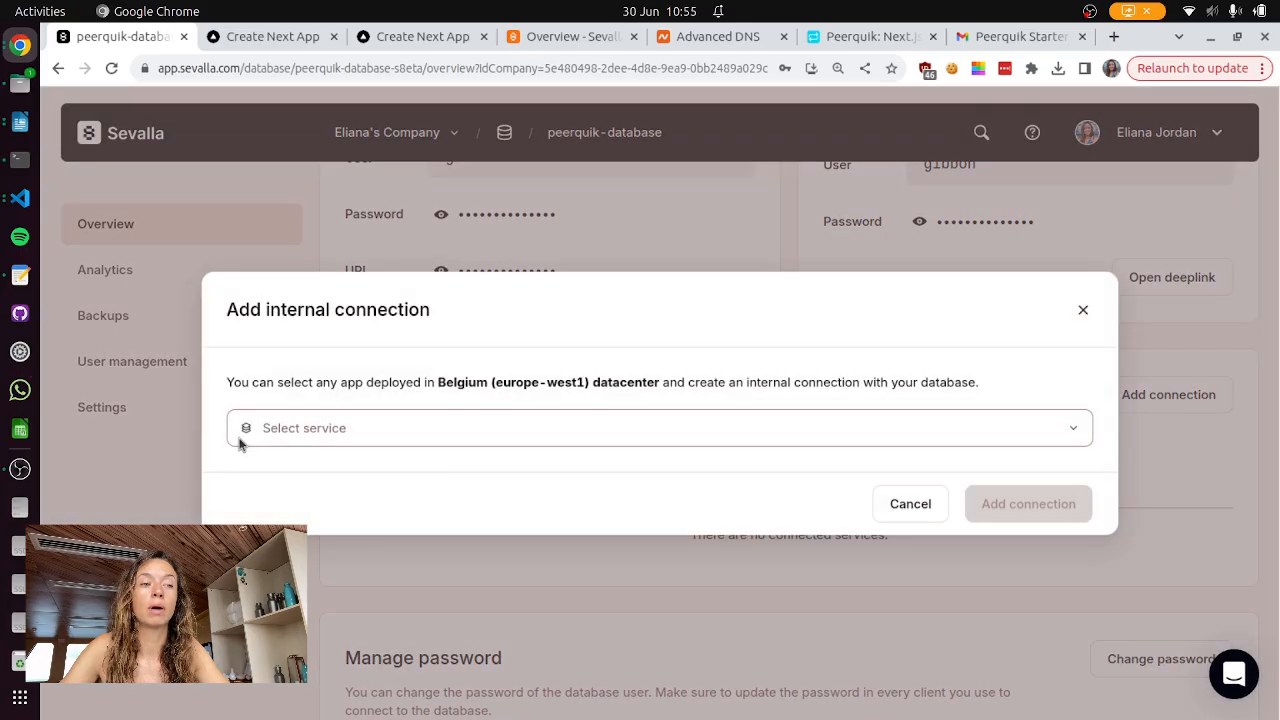
click(960, 432)
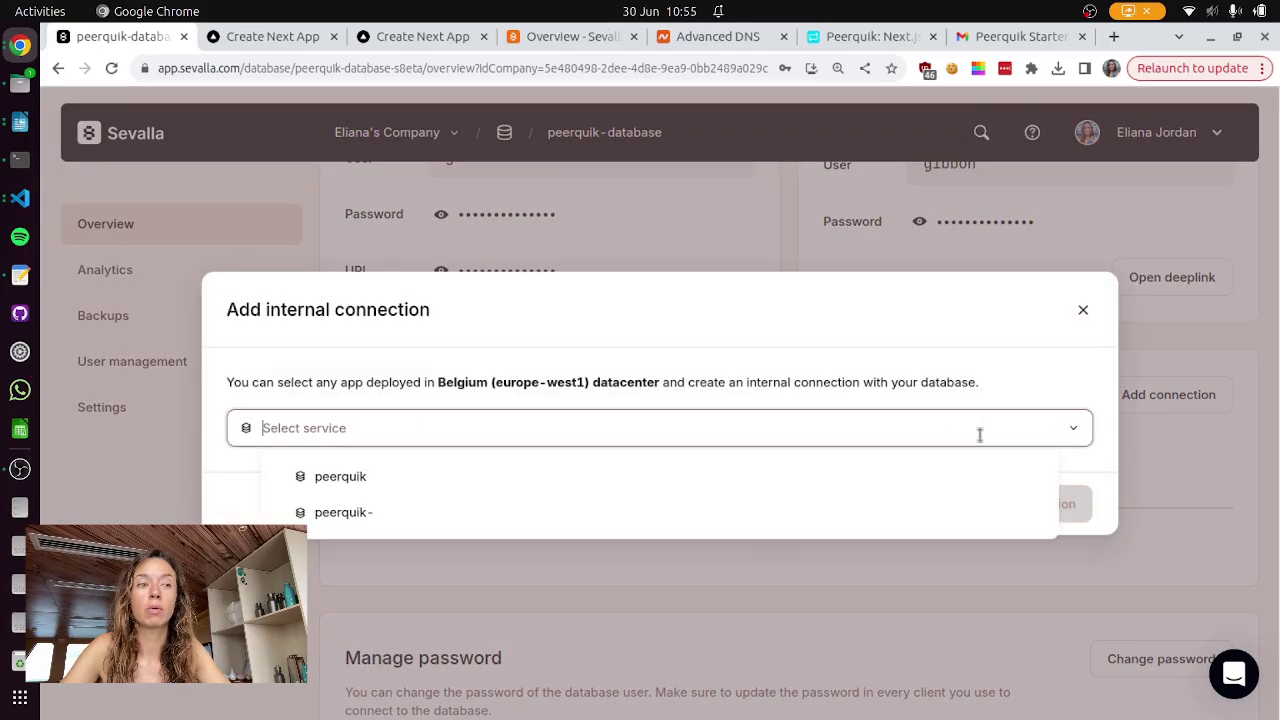
click(410, 481)
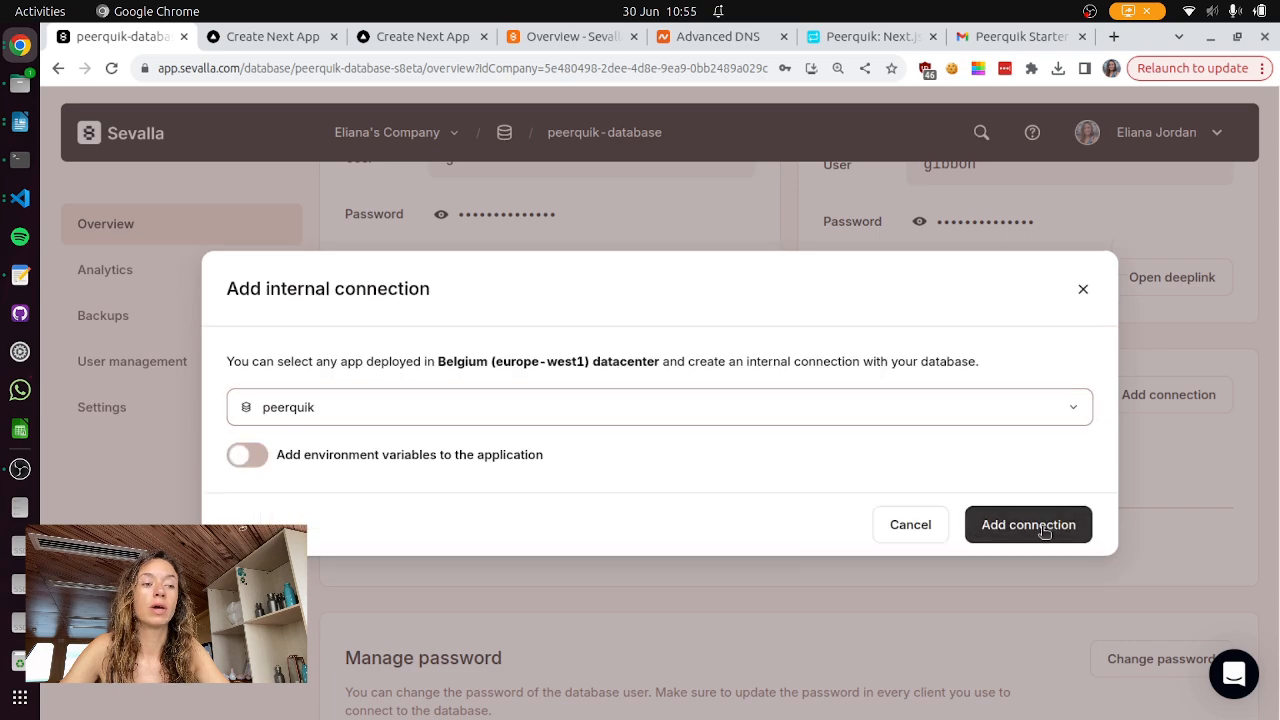
click(1044, 530)
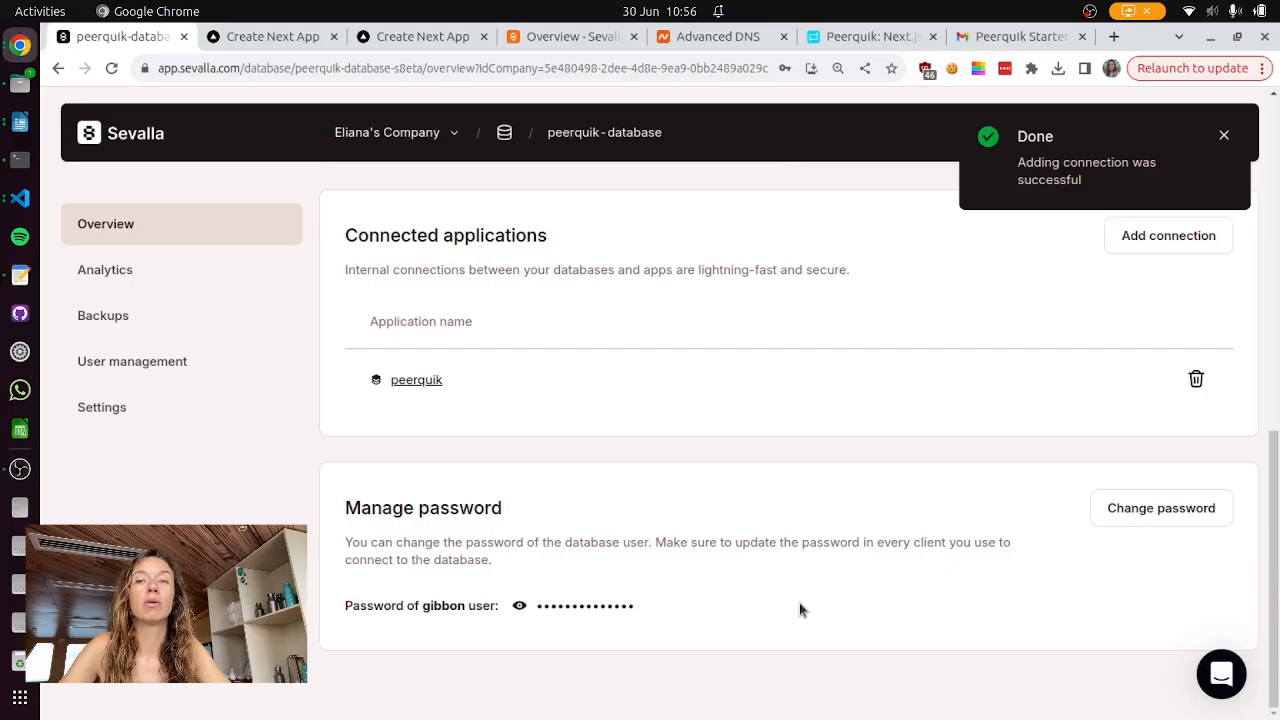
scroll(798, 611, up, 5)
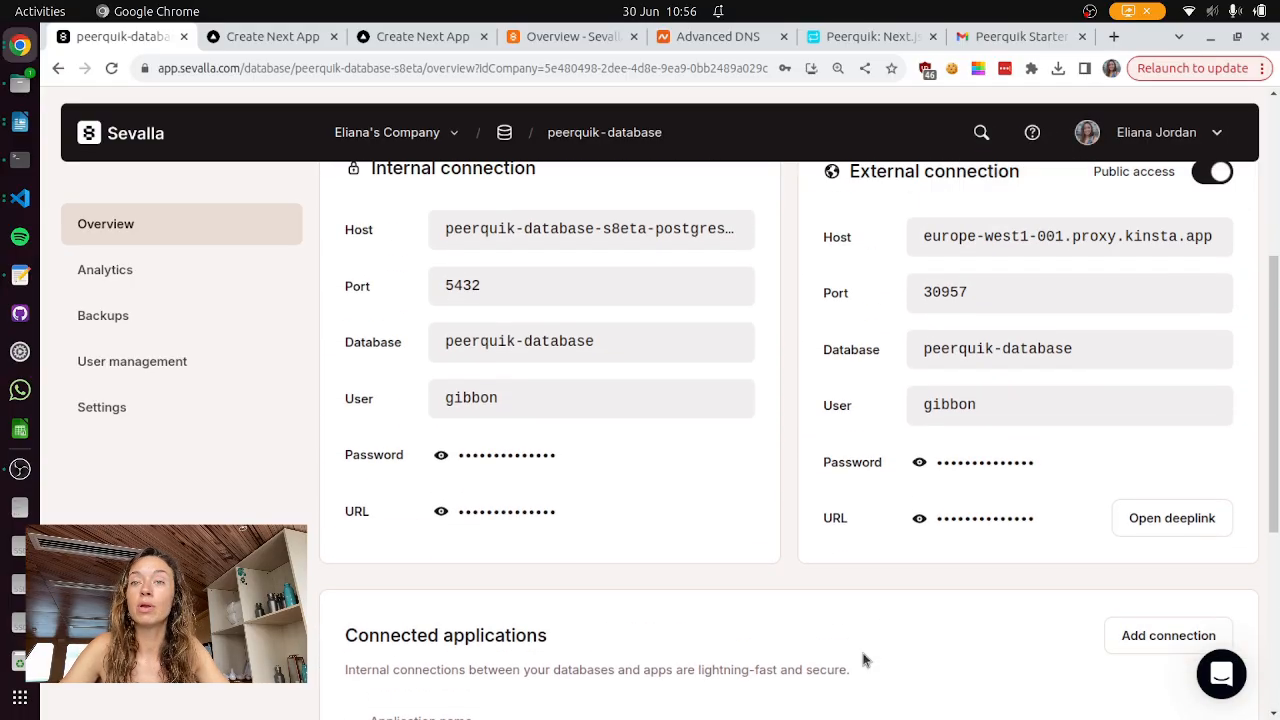
scroll(860, 502, up, 1)
scroll(860, 502, up, 1)
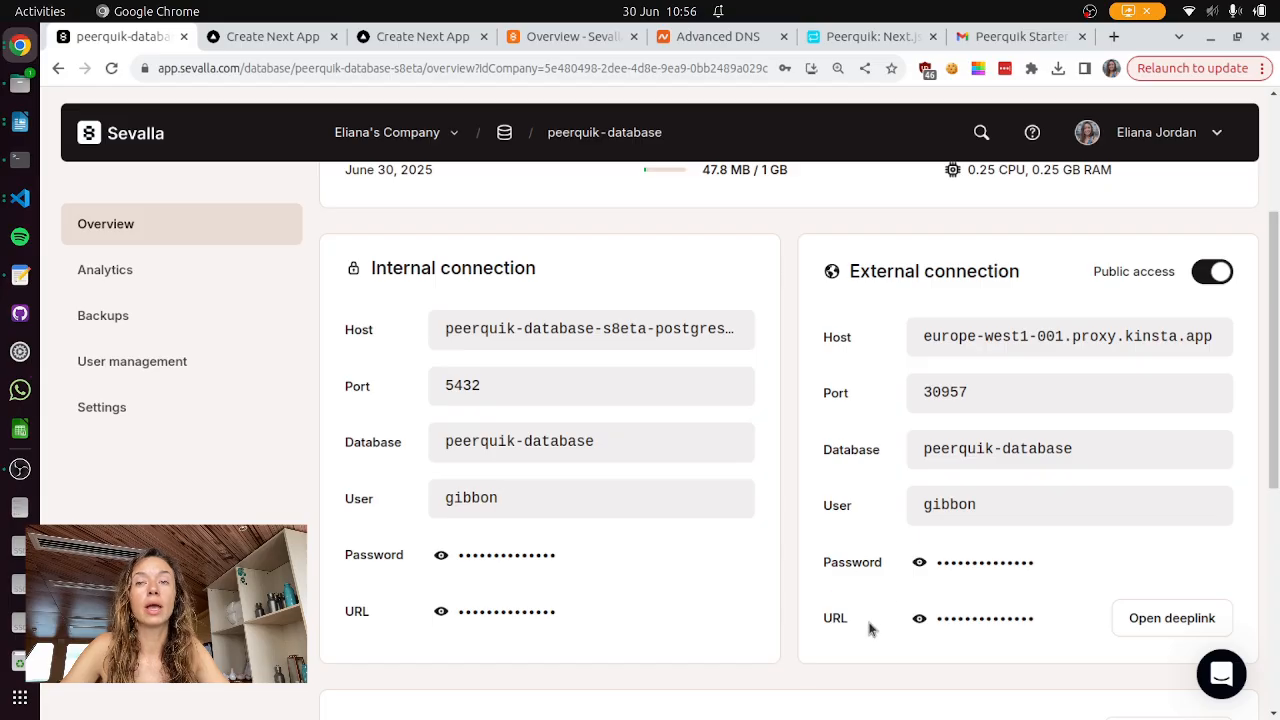
key(alt+Tab)
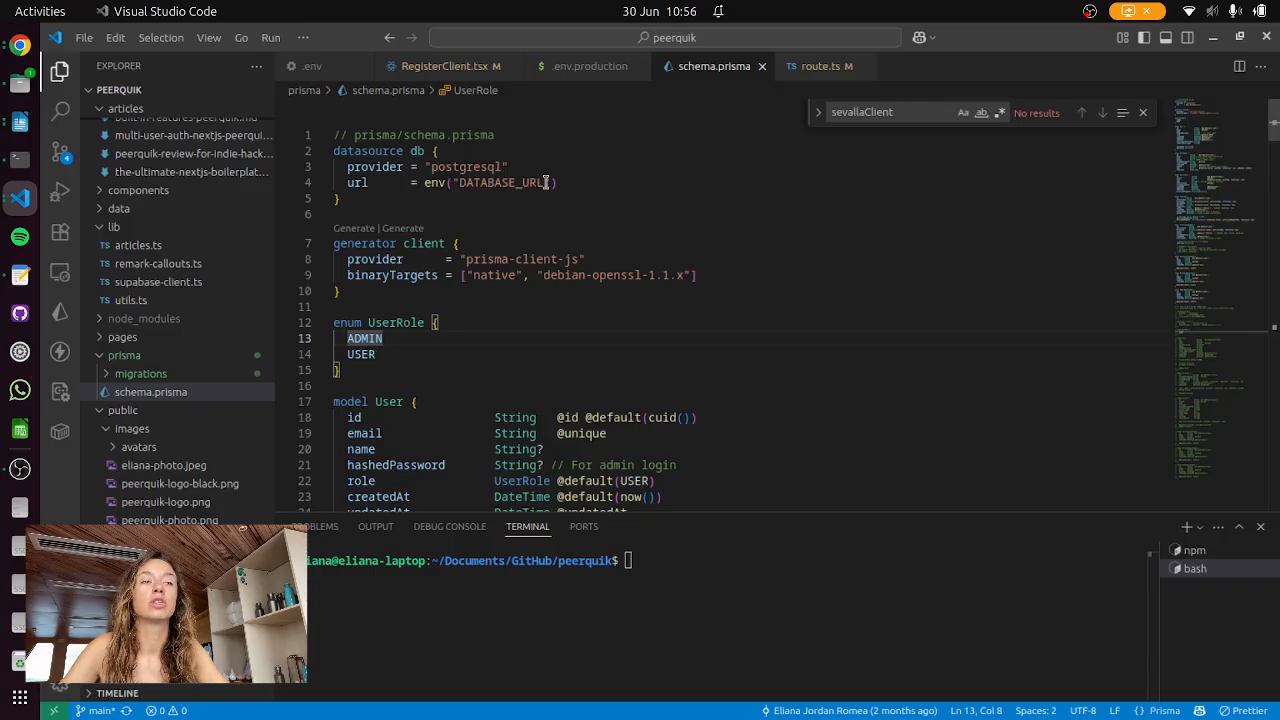
mouse_move(310, 66)
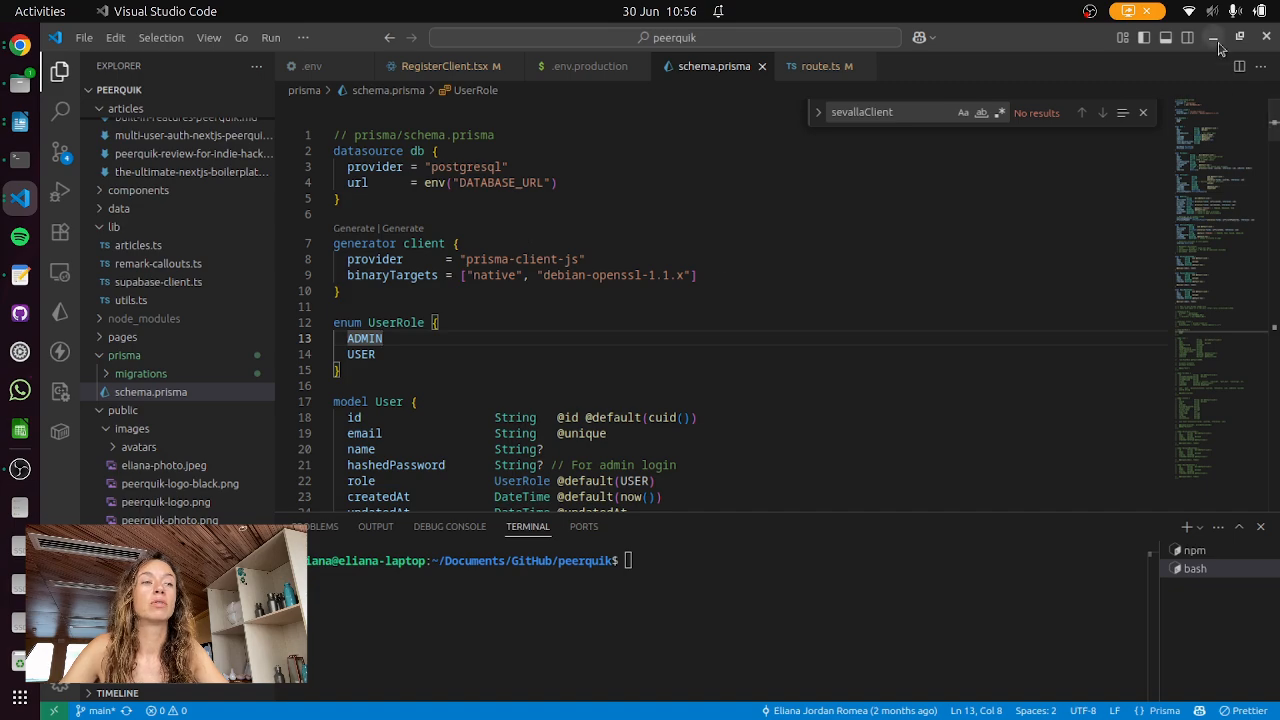
- Add DATABASE_URL with the pasted Sevalla connection string to the .env file
click(313, 66)
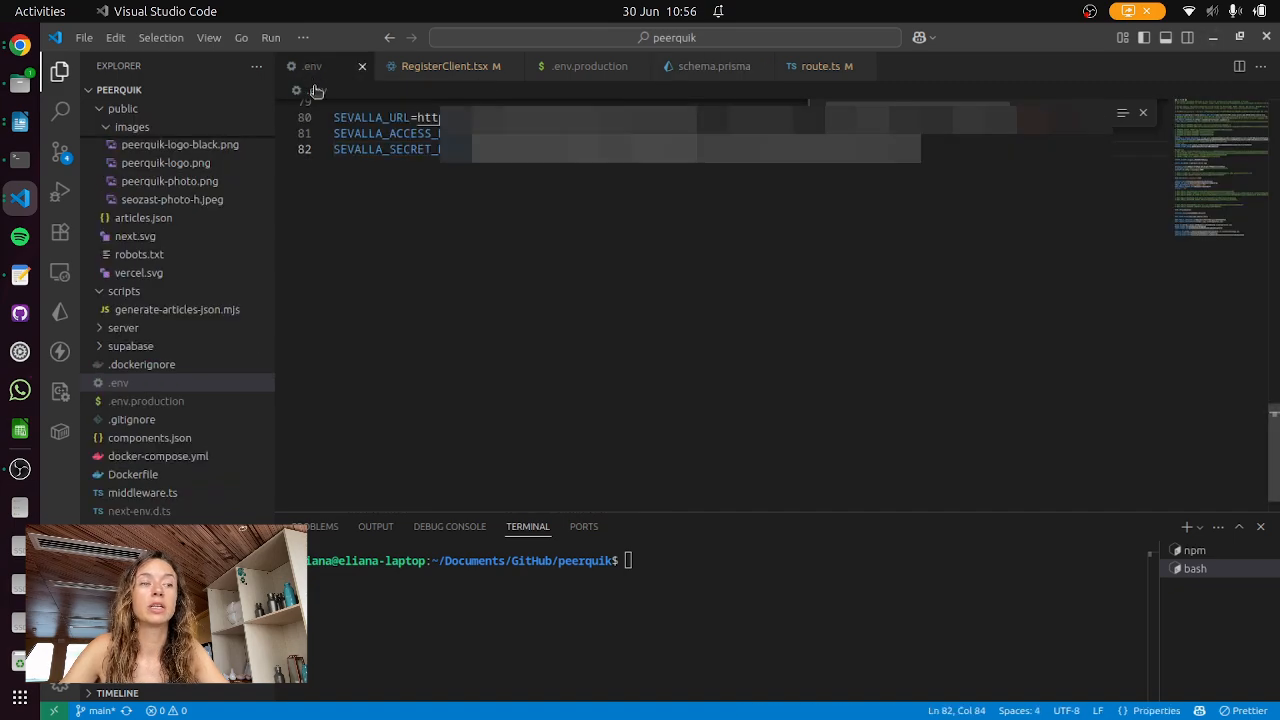
key(Return)
key(Return)
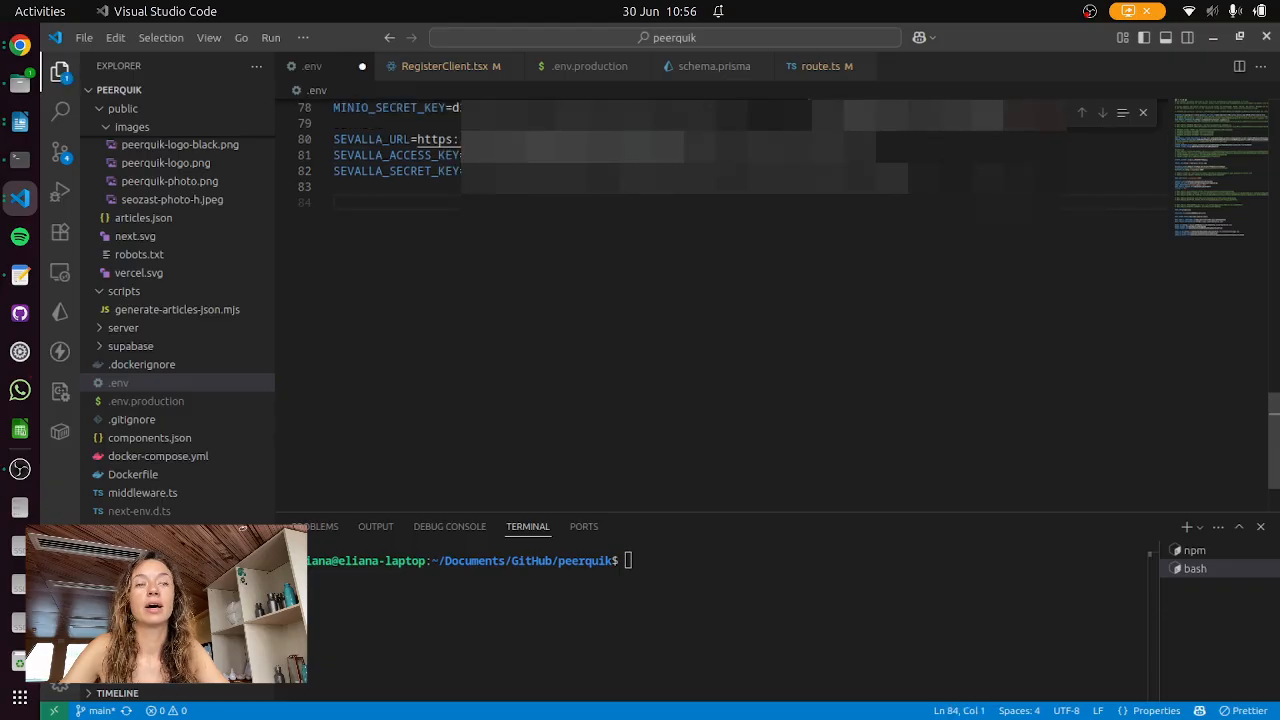
text(DATA)
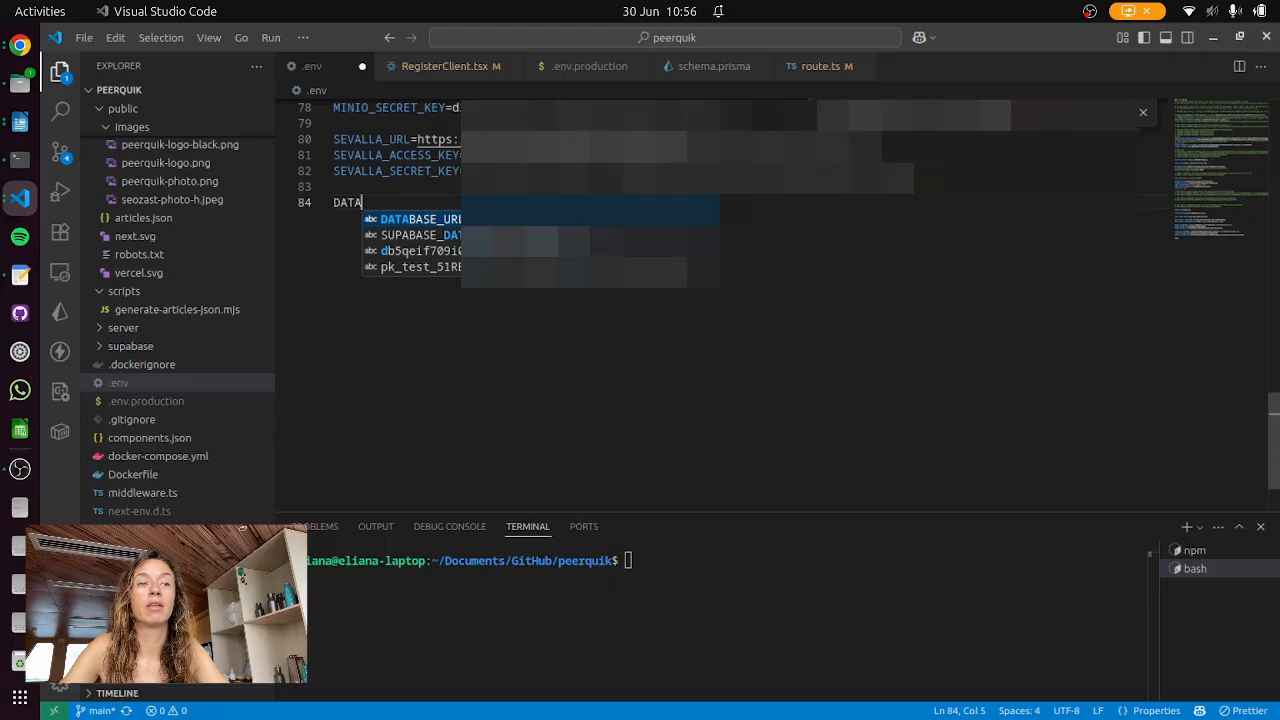
key(Return)
text(=)
key(ctrl+v)
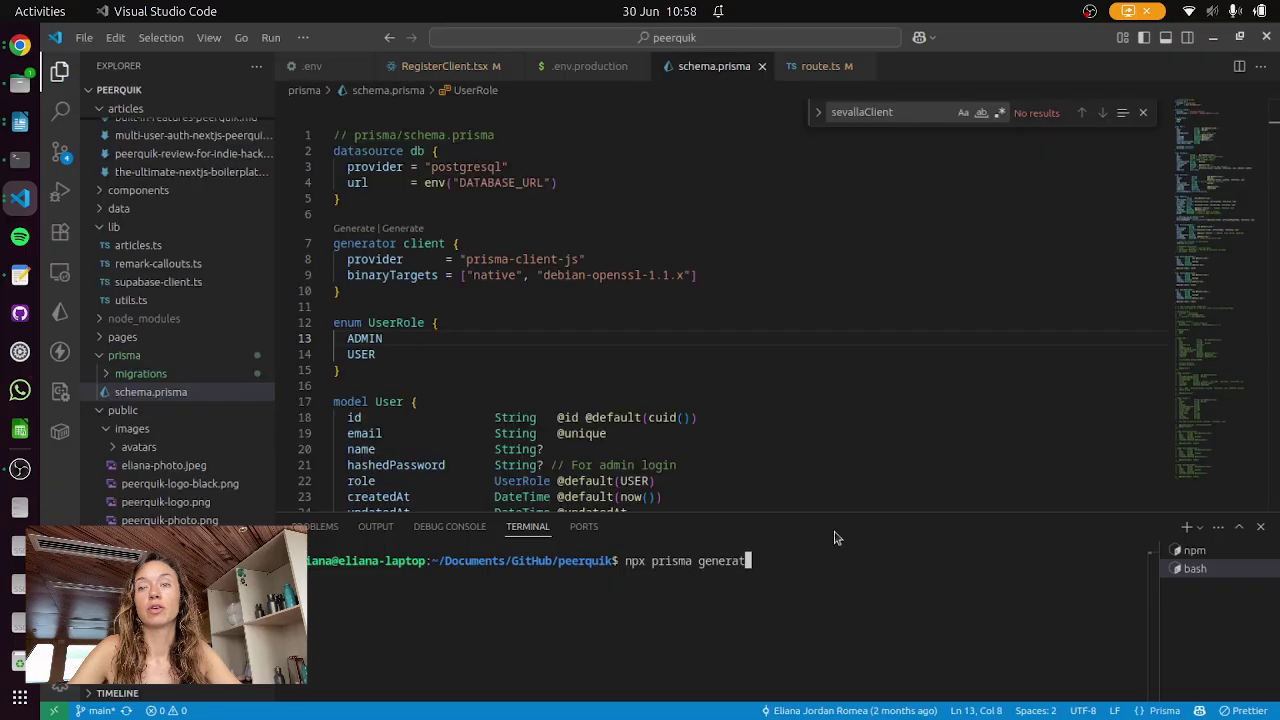
text(e dev --name init)
- Run npx prisma generate and npx prisma migrate dev --name init against the database
key(Return)
text(npx prisma migrate dev --name init)
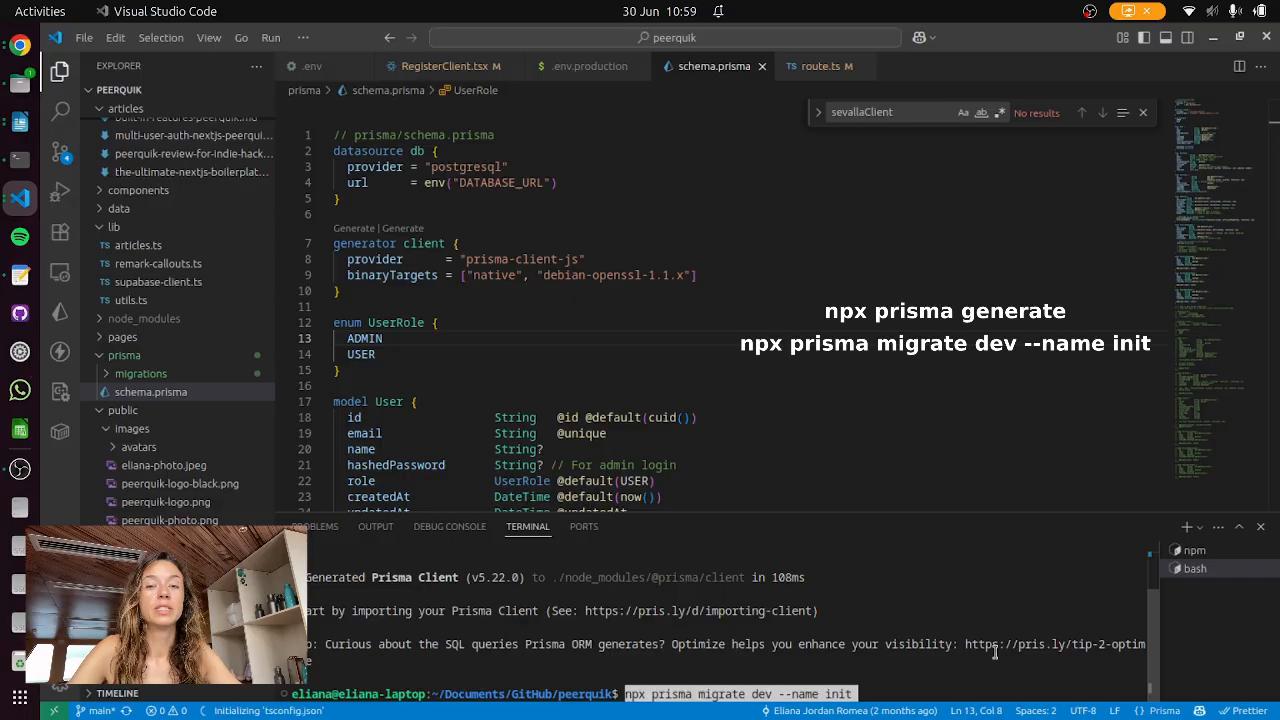
key(Return)
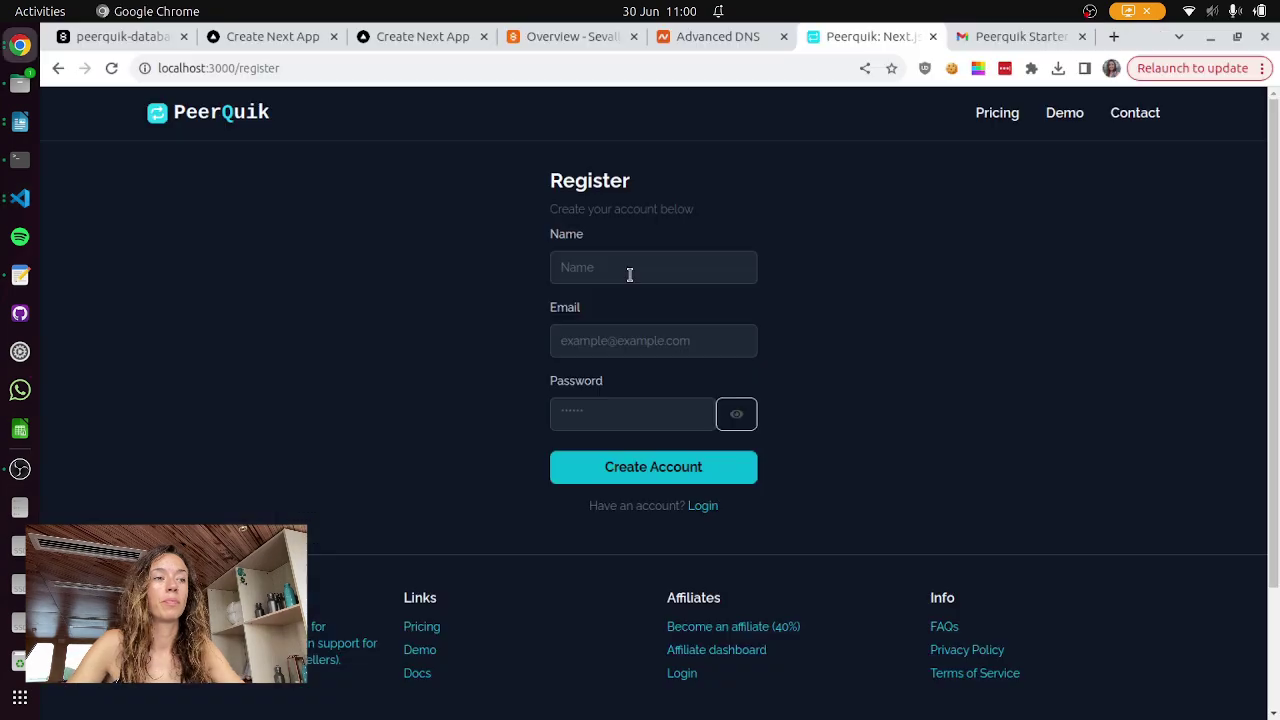
- Register a test account with name, email and password on localhost:3000/register
click(629, 267)
click(678, 305)
click(600, 341)
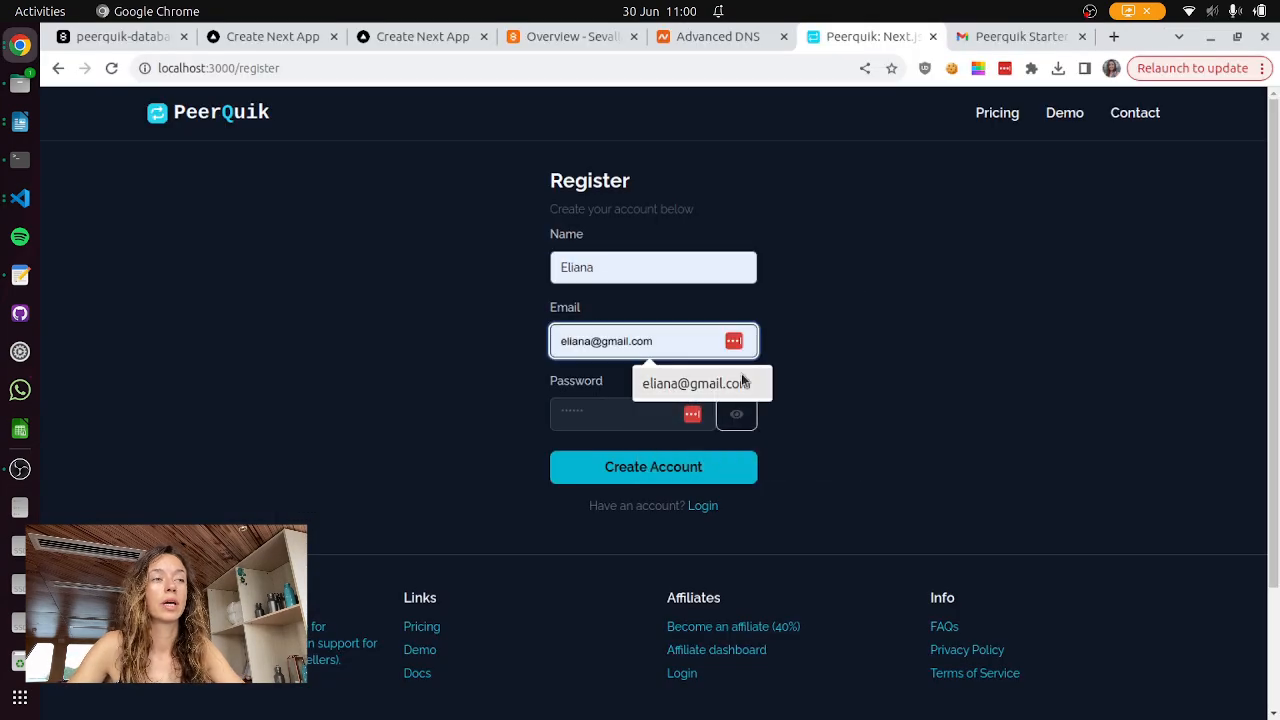
click(612, 420)
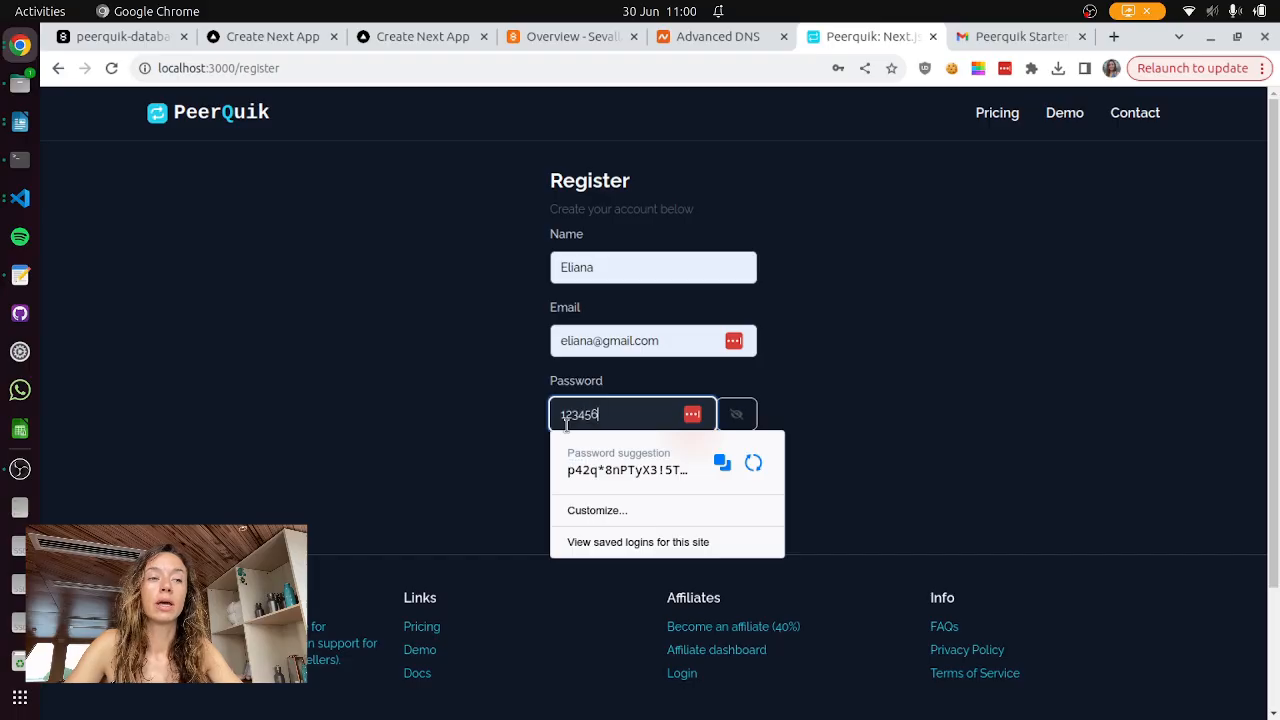
key(Return)
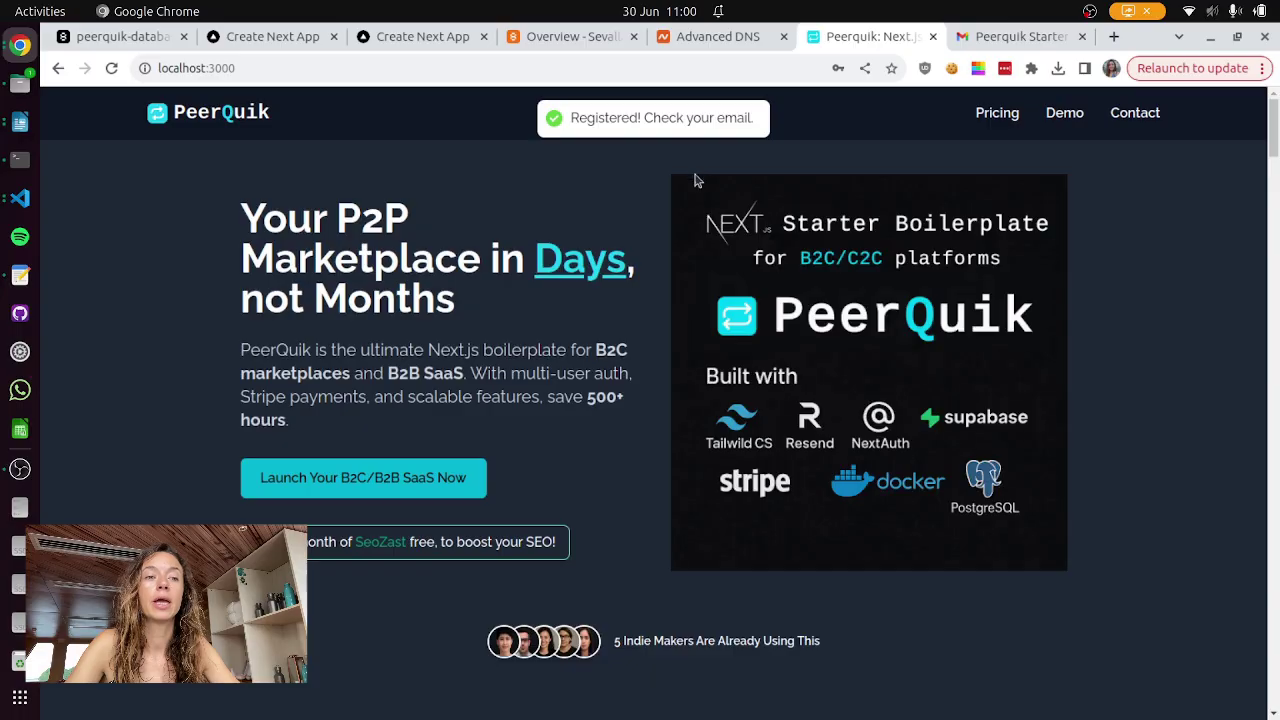
scroll(640, 400, down, 15)
- Log in to the local PeerQuik site with the new account's password
click(686, 523)
click(585, 370)
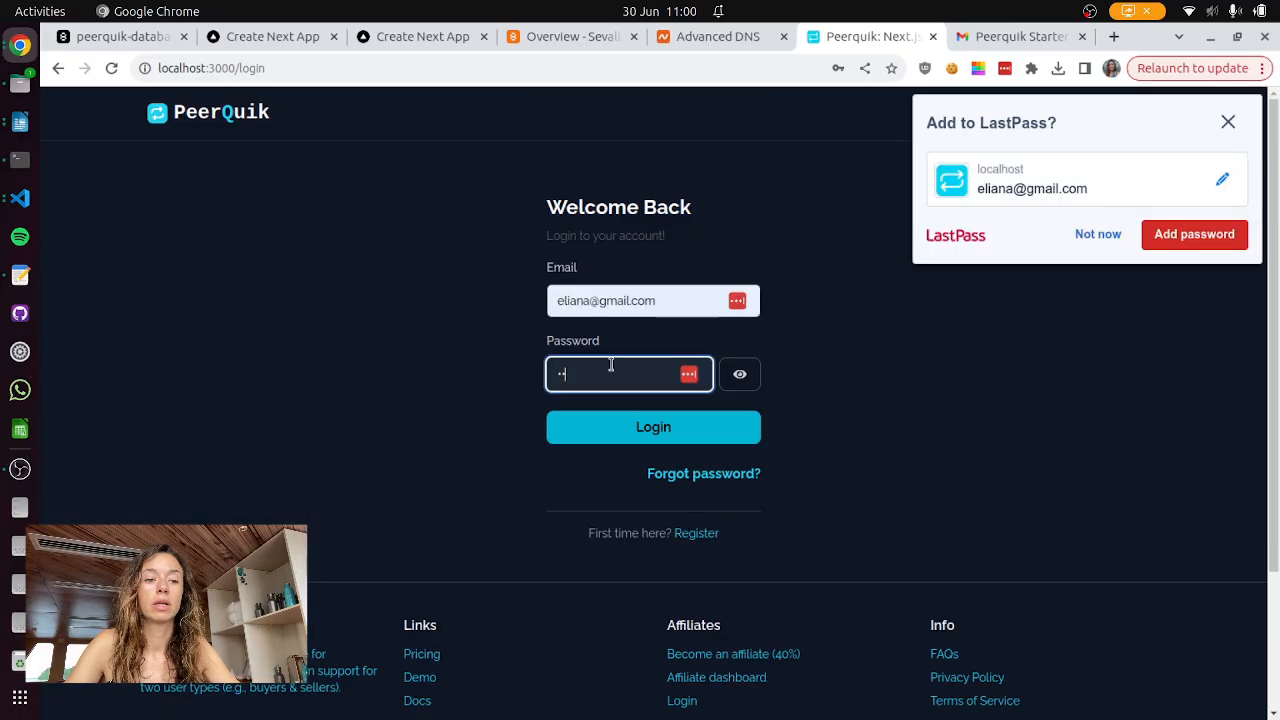
click(668, 426)
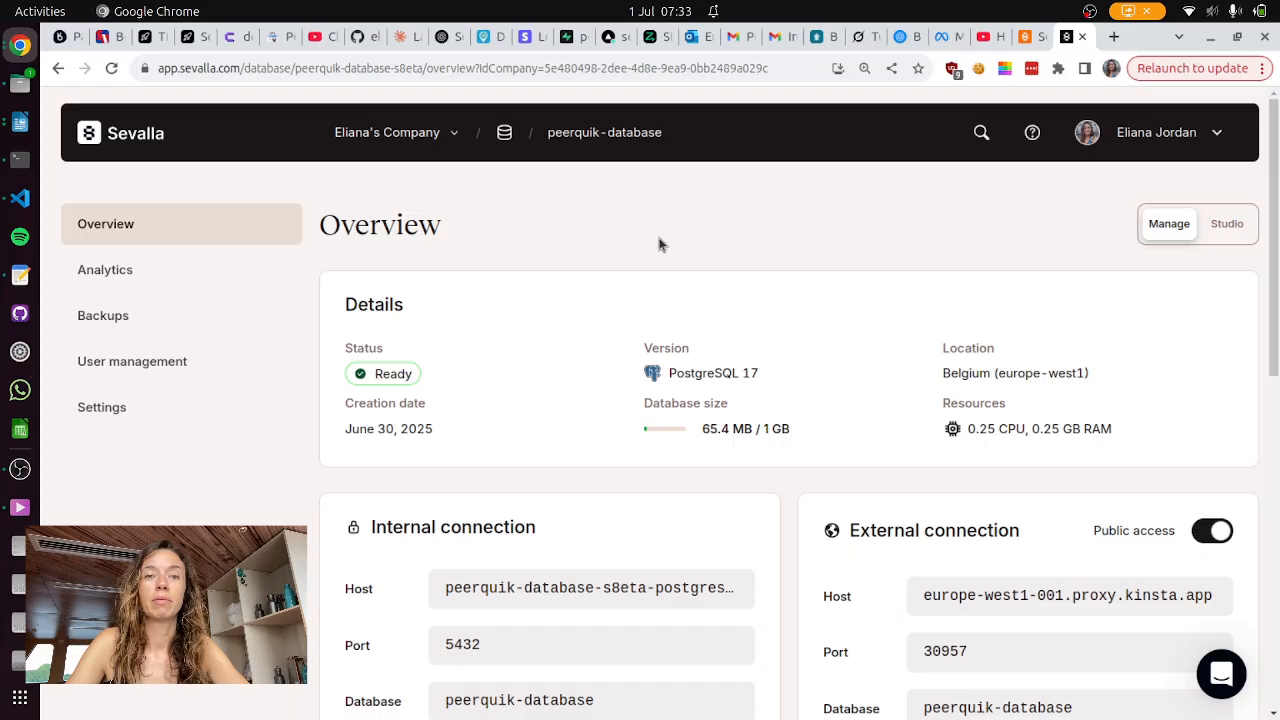
- Edit the registered user's name in the User table of the database studio and save the change
click(1230, 226)
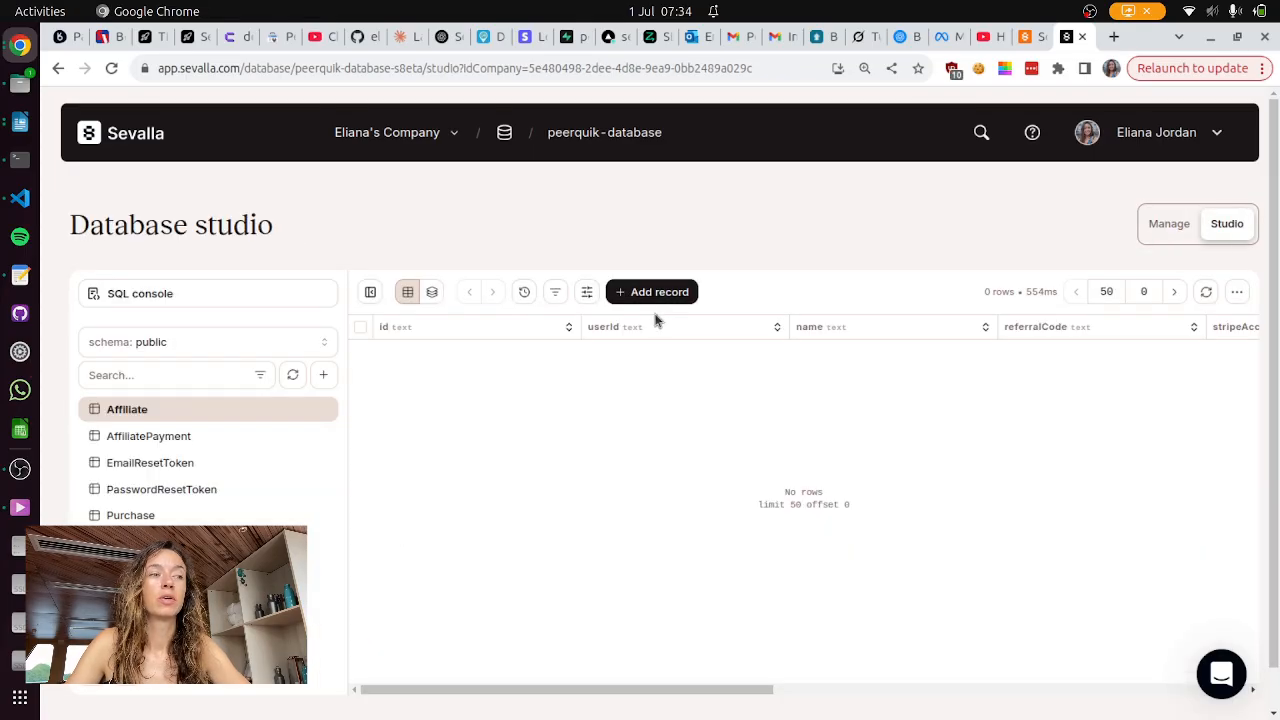
click(130, 568)
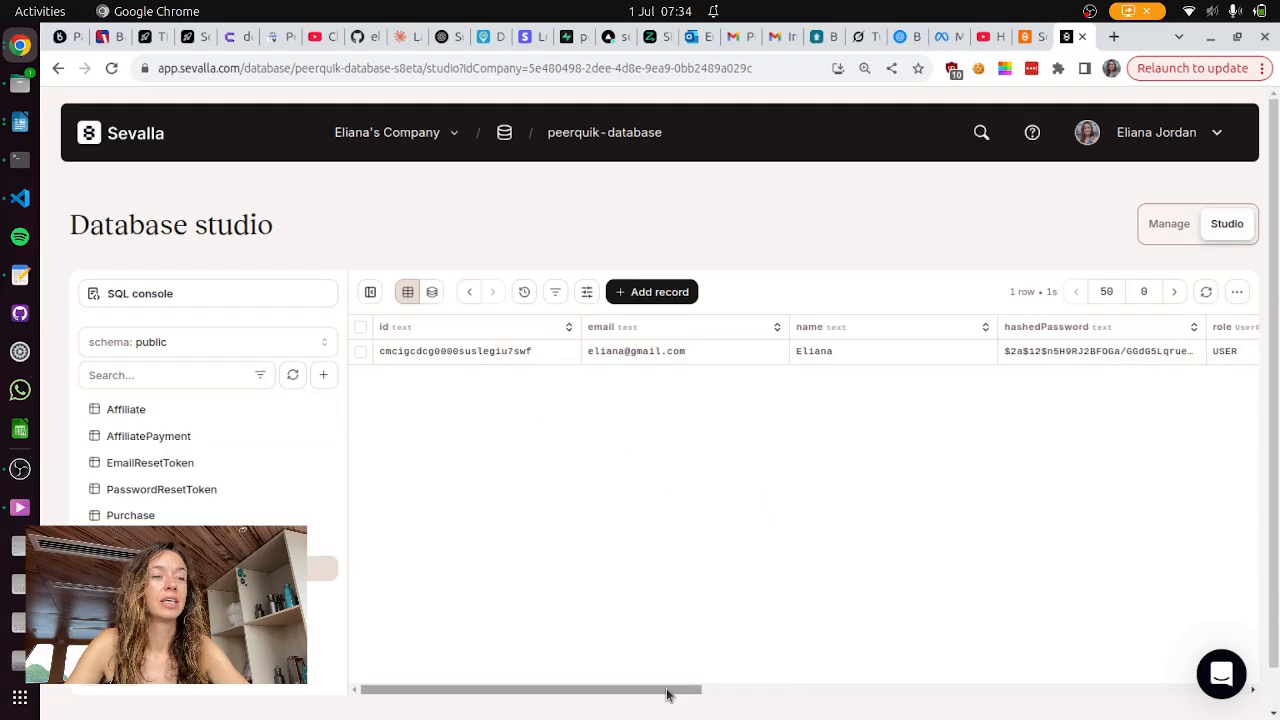
drag(668, 694, 1216, 680)
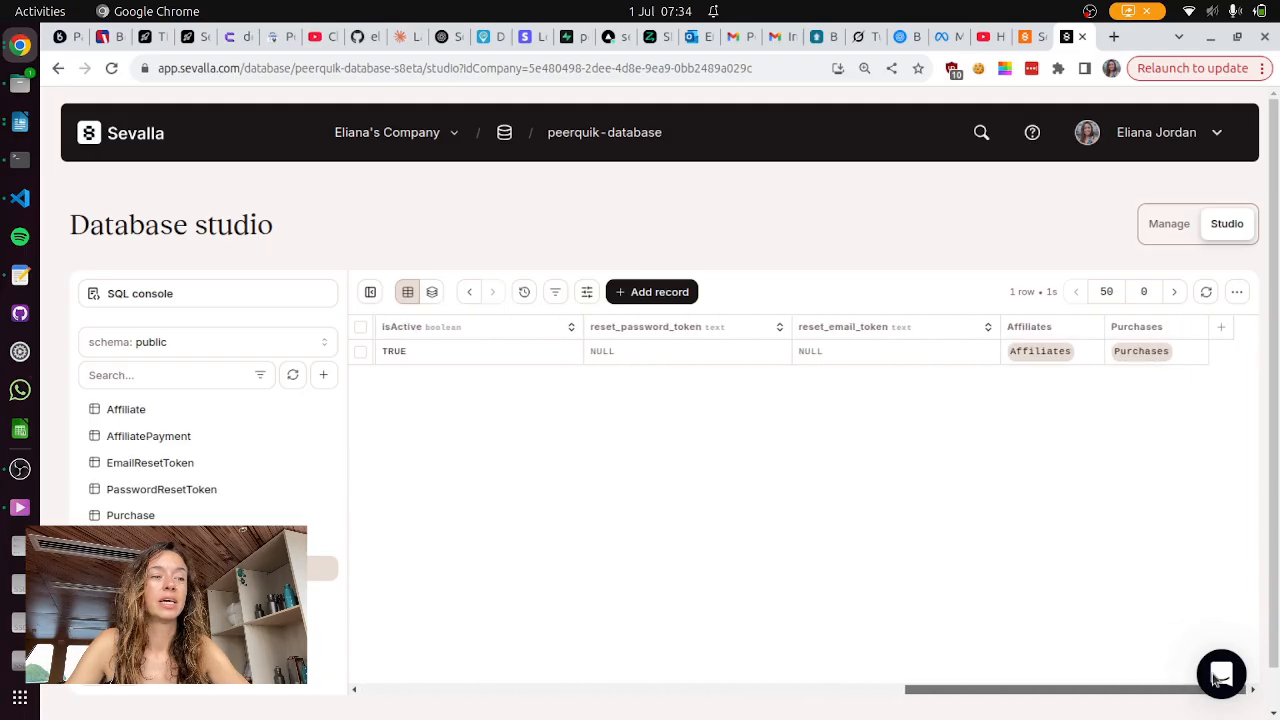
drag(1216, 680, 631, 654)
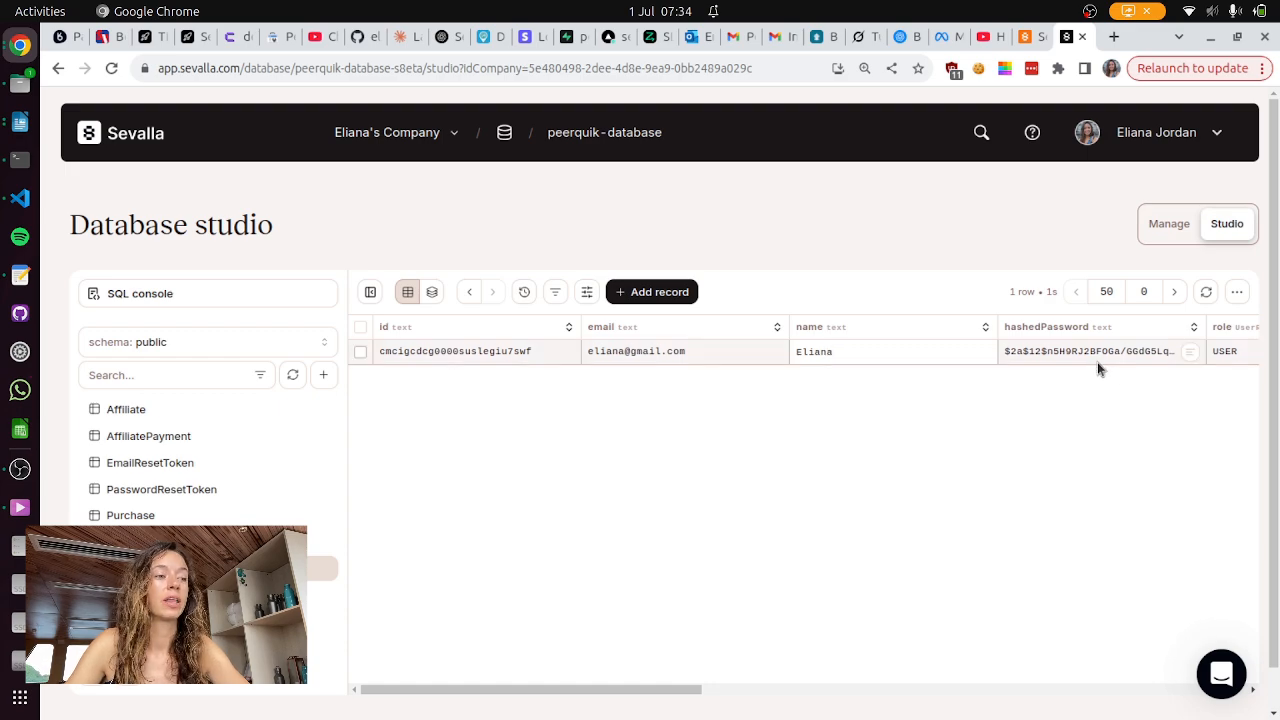
double_click(866, 352)
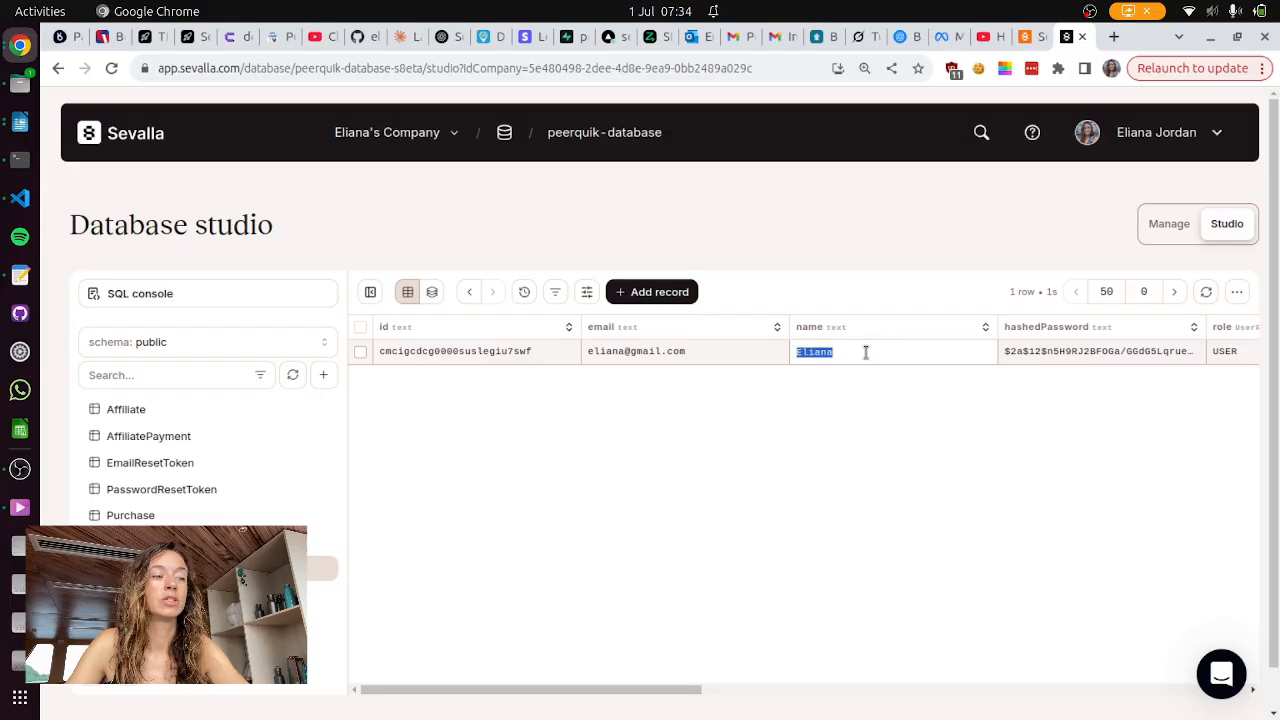
key(Escape)
key(Left)
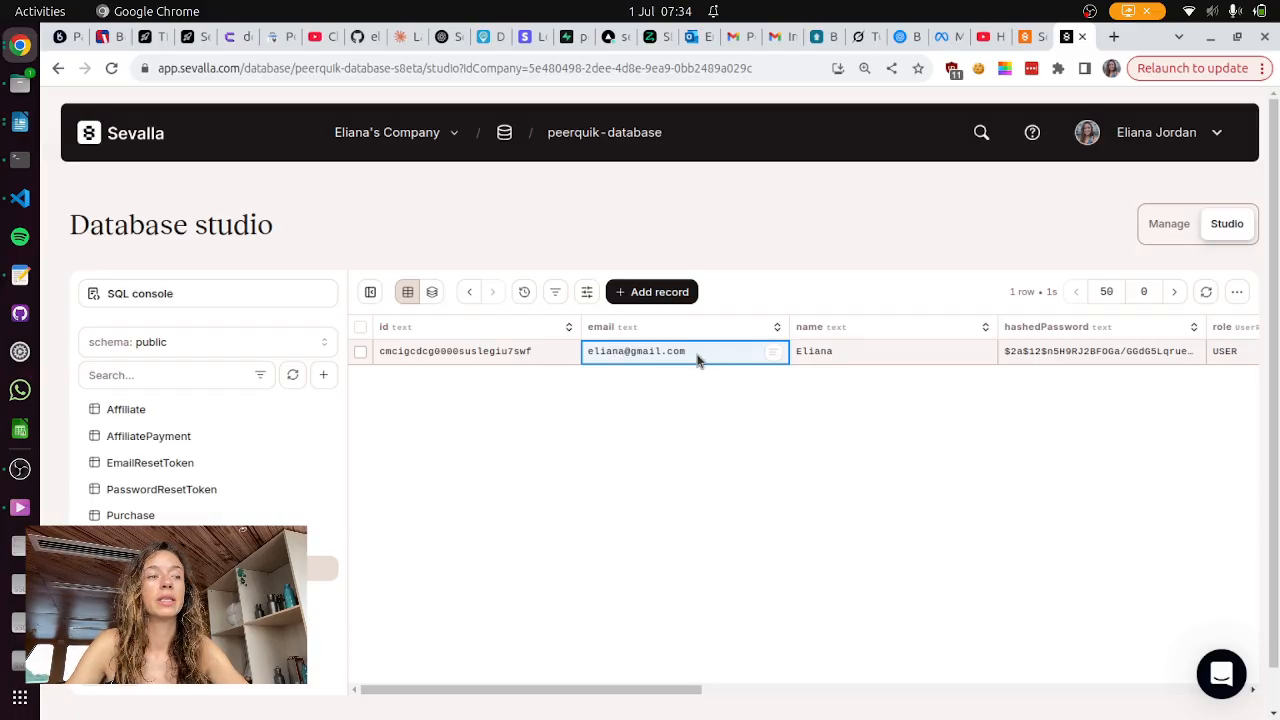
key(Escape)
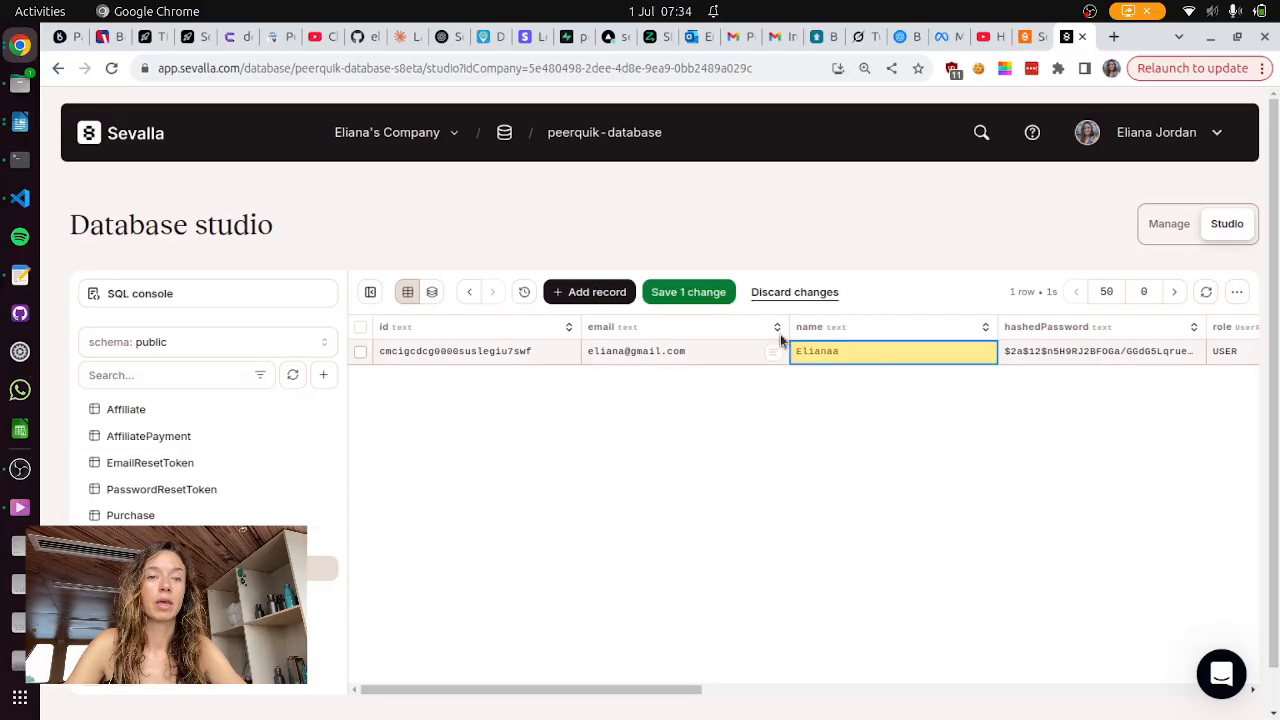
click(689, 292)
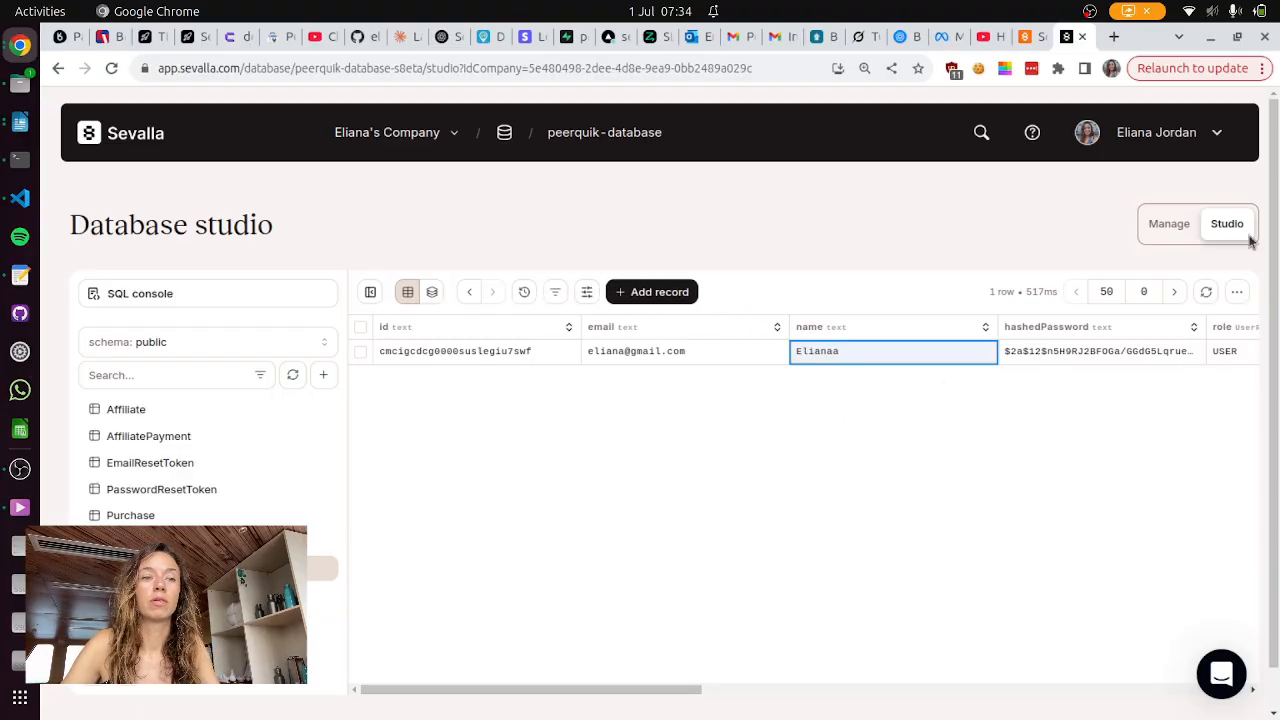
- Return to the overview and view peerquik-database's storage and memory analytics
click(1170, 232)
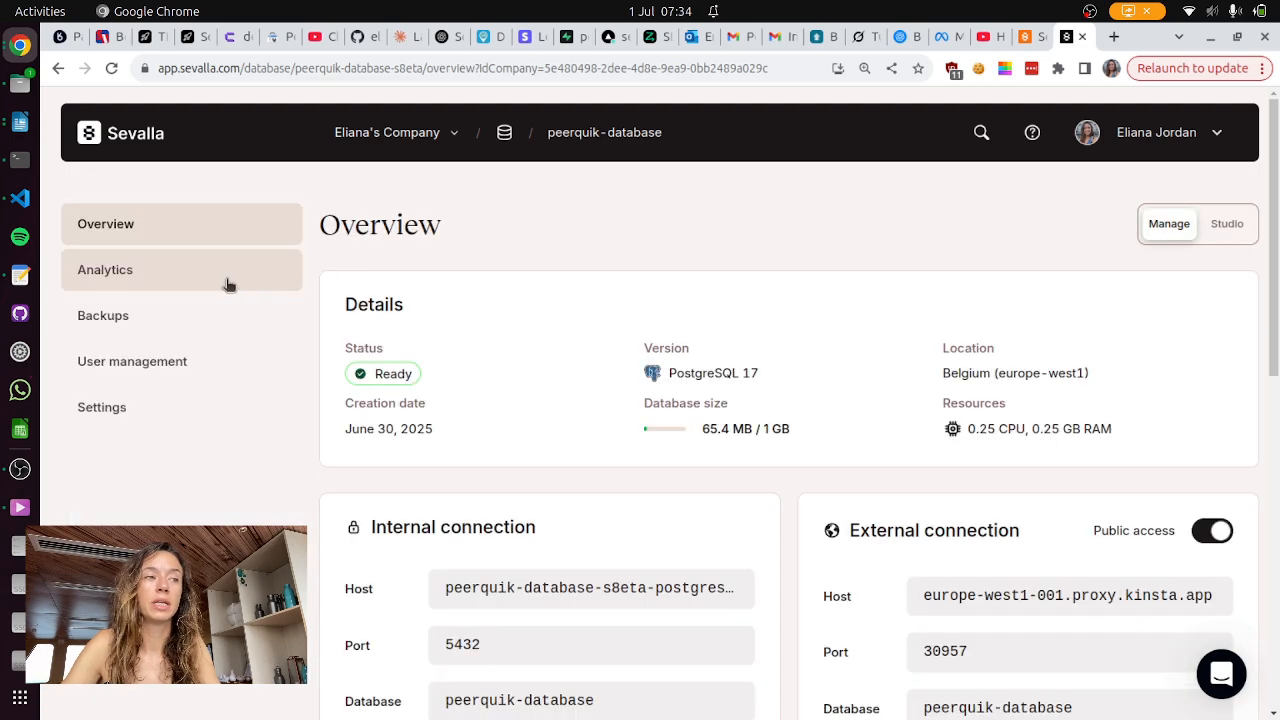
click(143, 276)
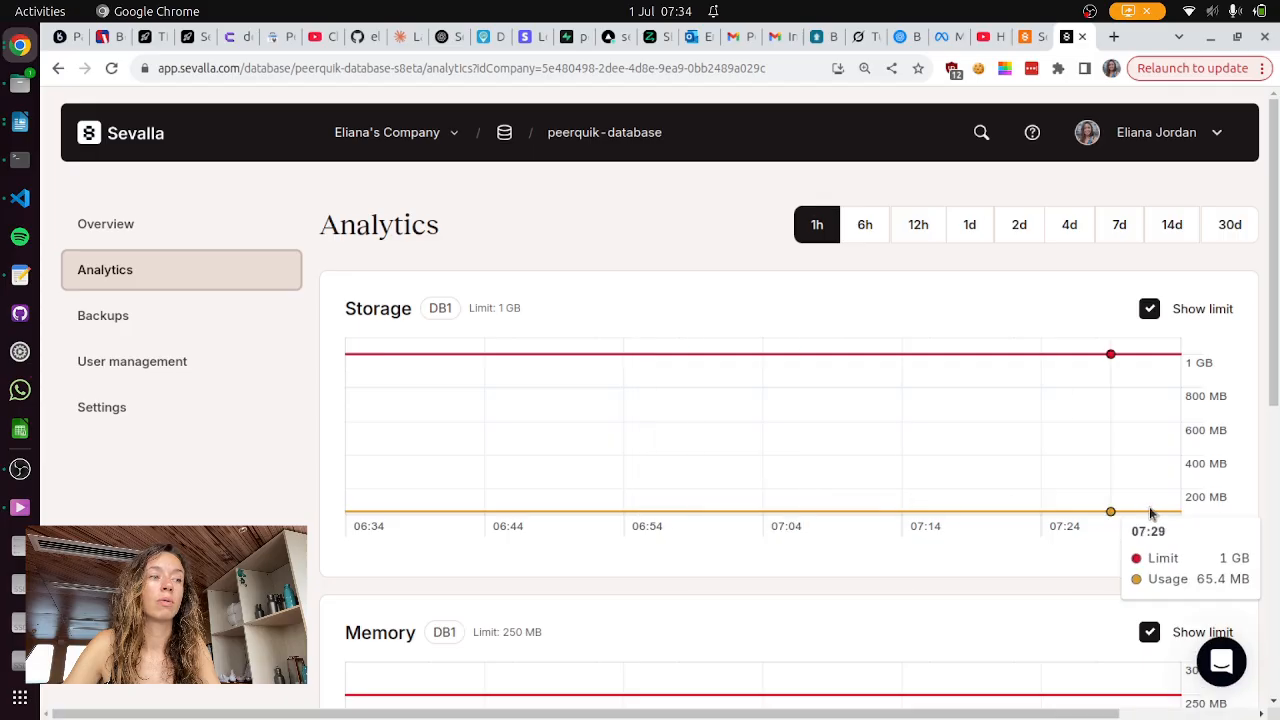
scroll(863, 507, down, 1)
scroll(863, 507, down, 4)
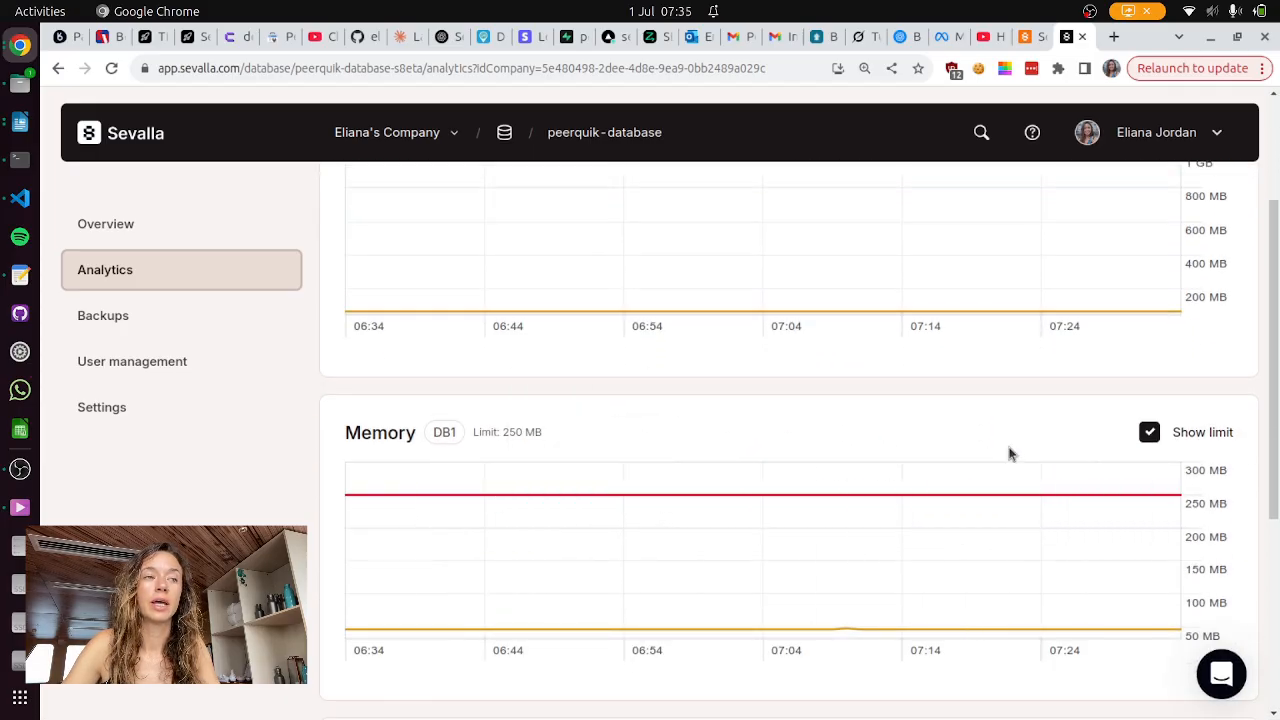
mouse_move(945, 495)
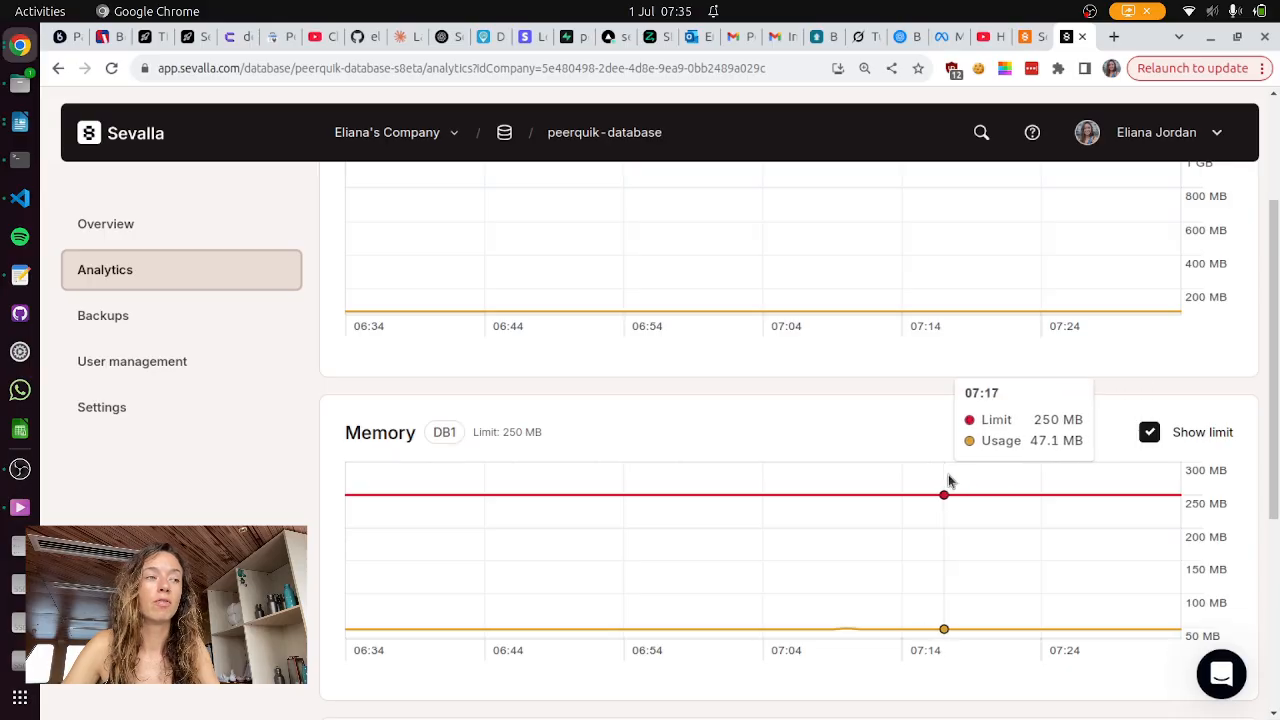
scroll(980, 475, up, 2)
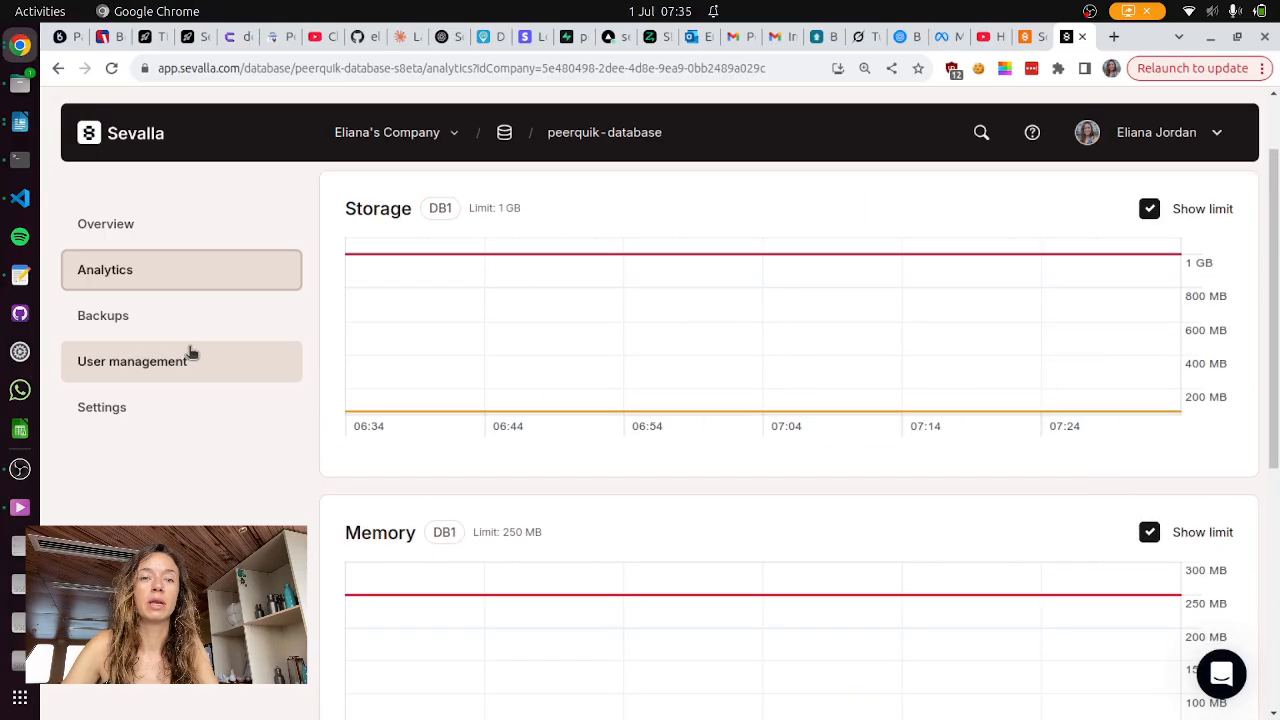
- Check the daily backups page, then read the Sevalla docs' Databases overview on automatic backups
click(117, 323)
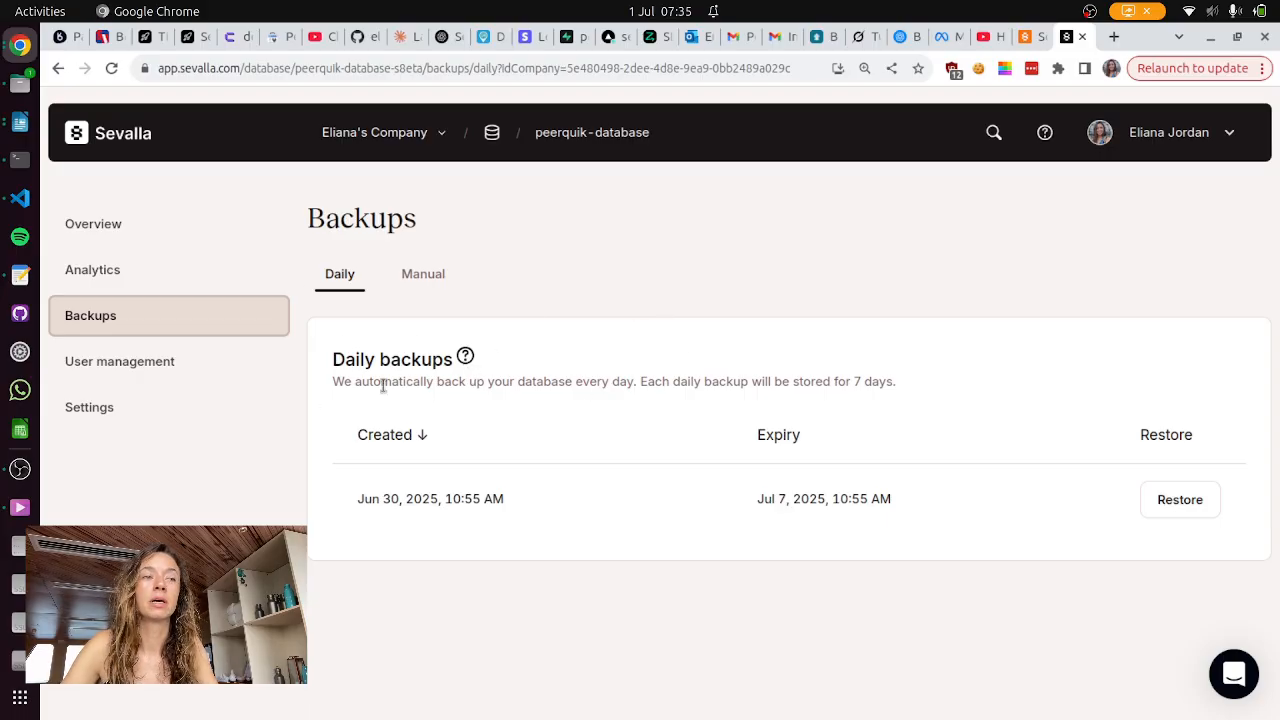
click(465, 356)
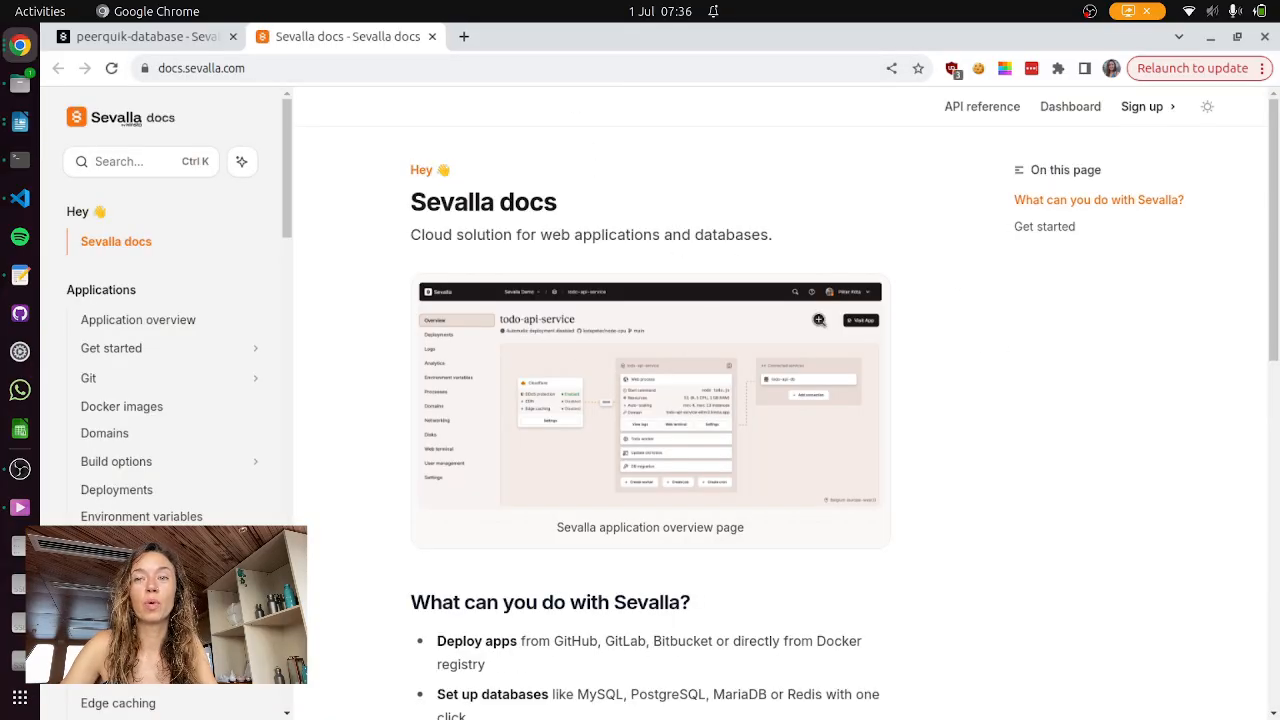
scroll(805, 320, down, 2)
scroll(565, 500, down, 3)
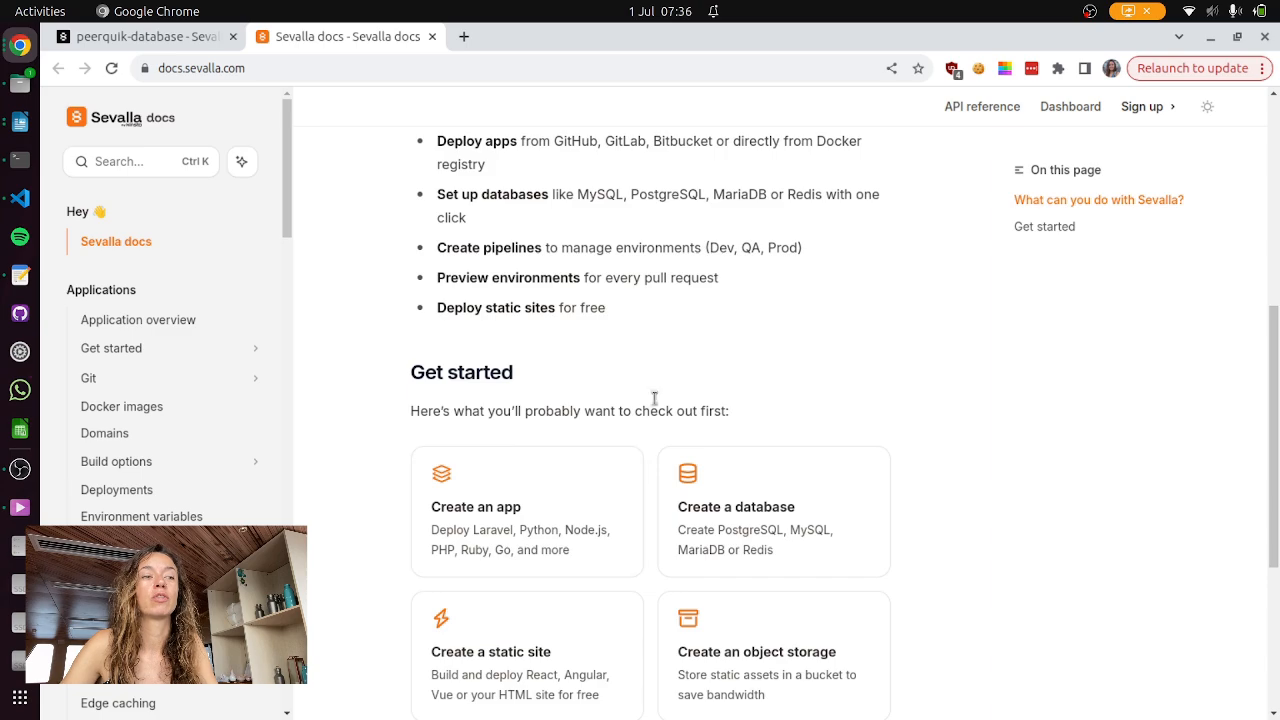
scroll(666, 409, down, 1)
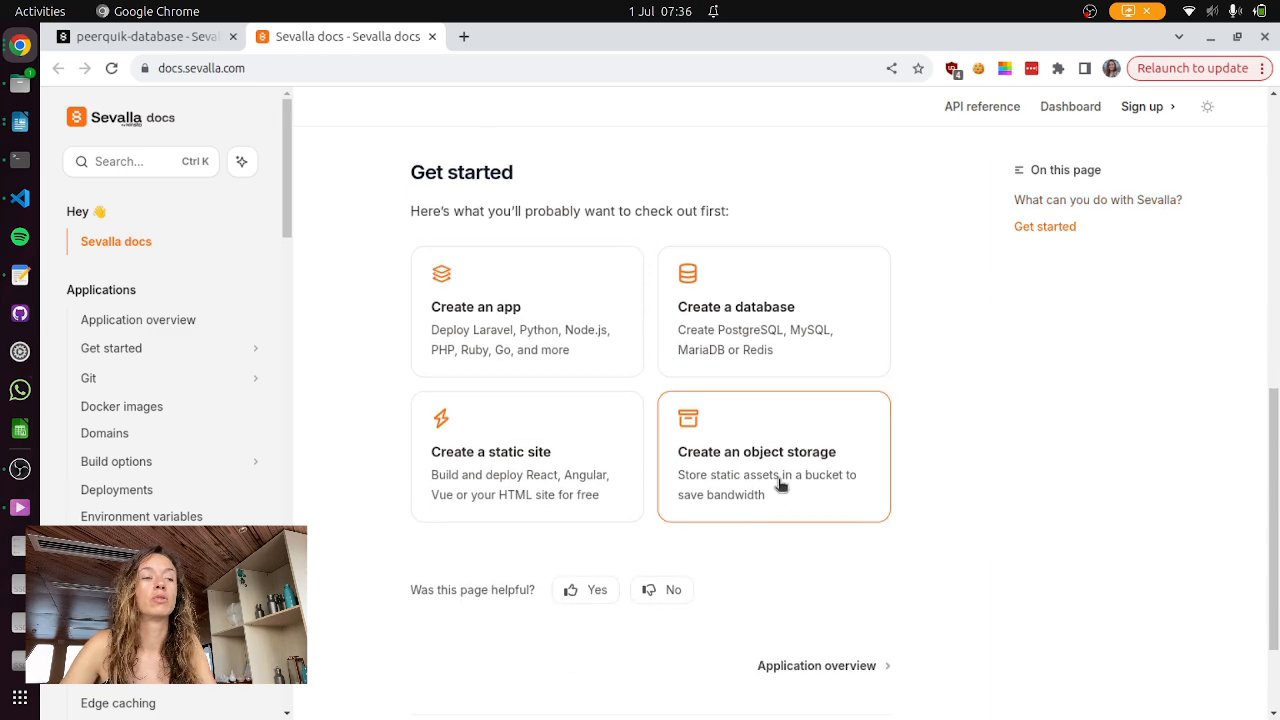
click(752, 306)
scroll(742, 420, down, 5)
scroll(742, 420, down, 5)
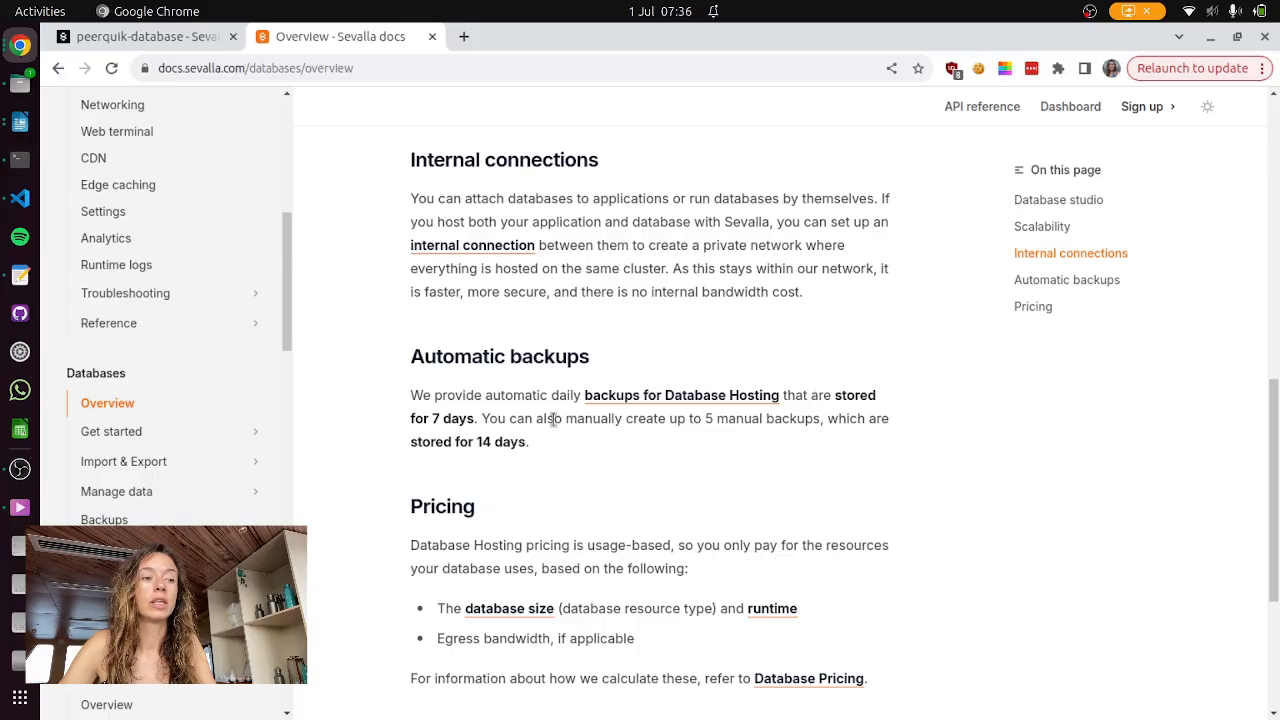
- Back on peerquik-database, check the empty Manual backups list and the Jun 30, 2025 daily backup
click(151, 40)
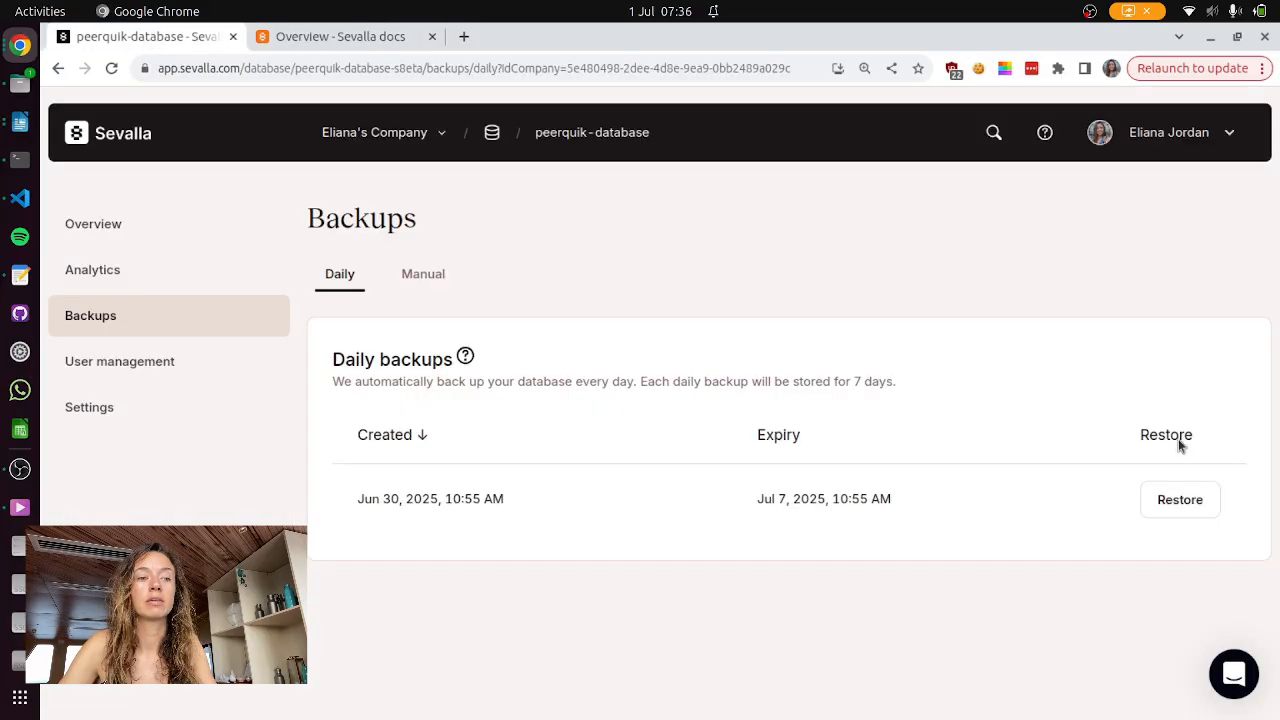
click(425, 277)
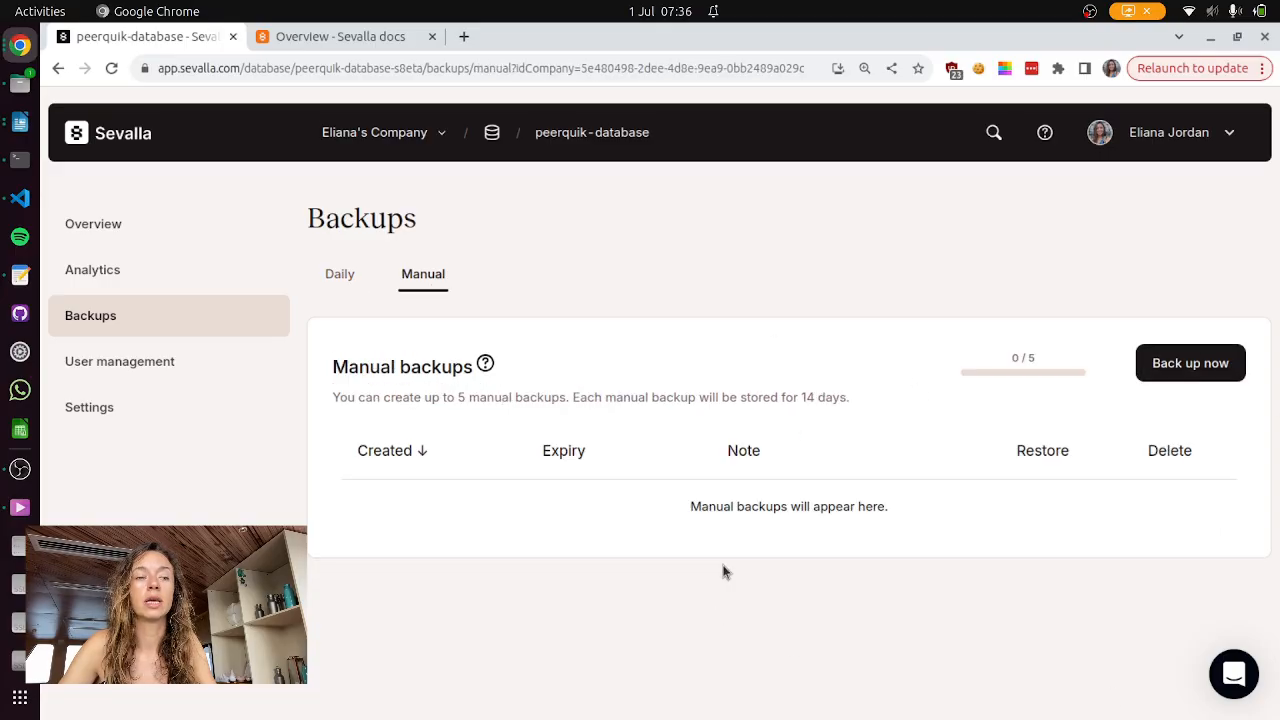
click(339, 278)
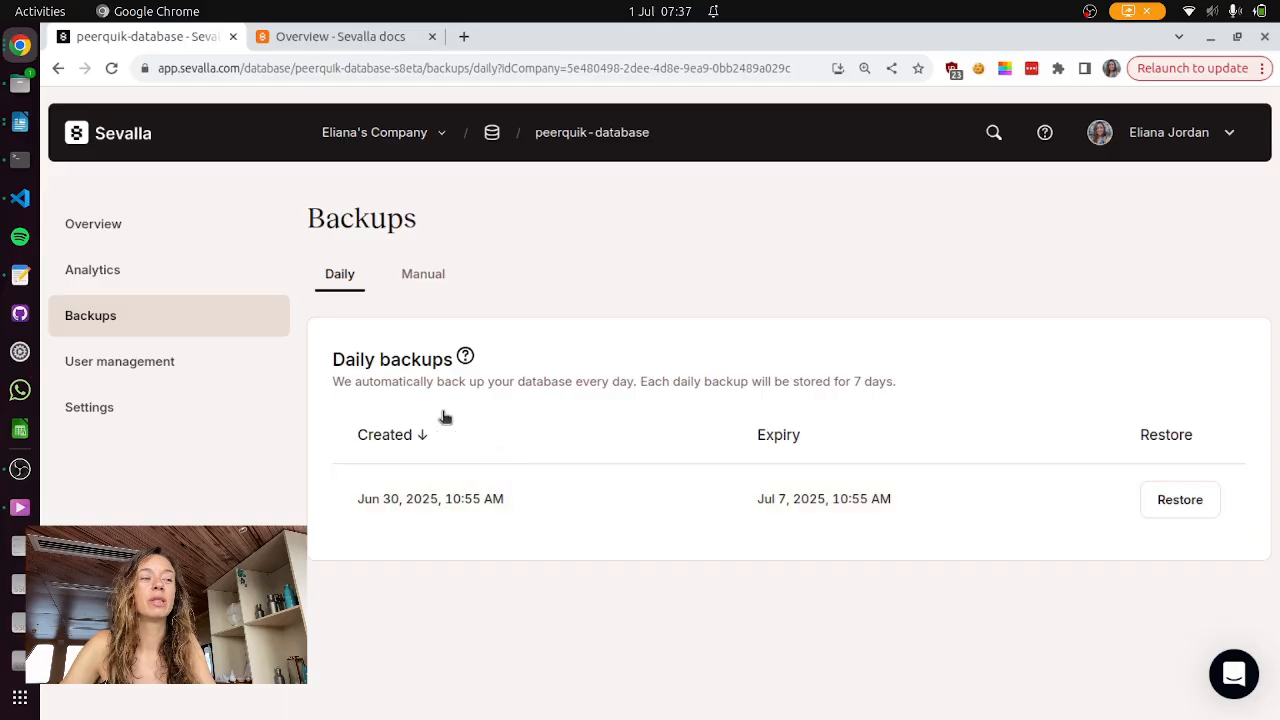
- Review peerquik-database's empty user management page and its settings with suspend and delete options
click(166, 378)
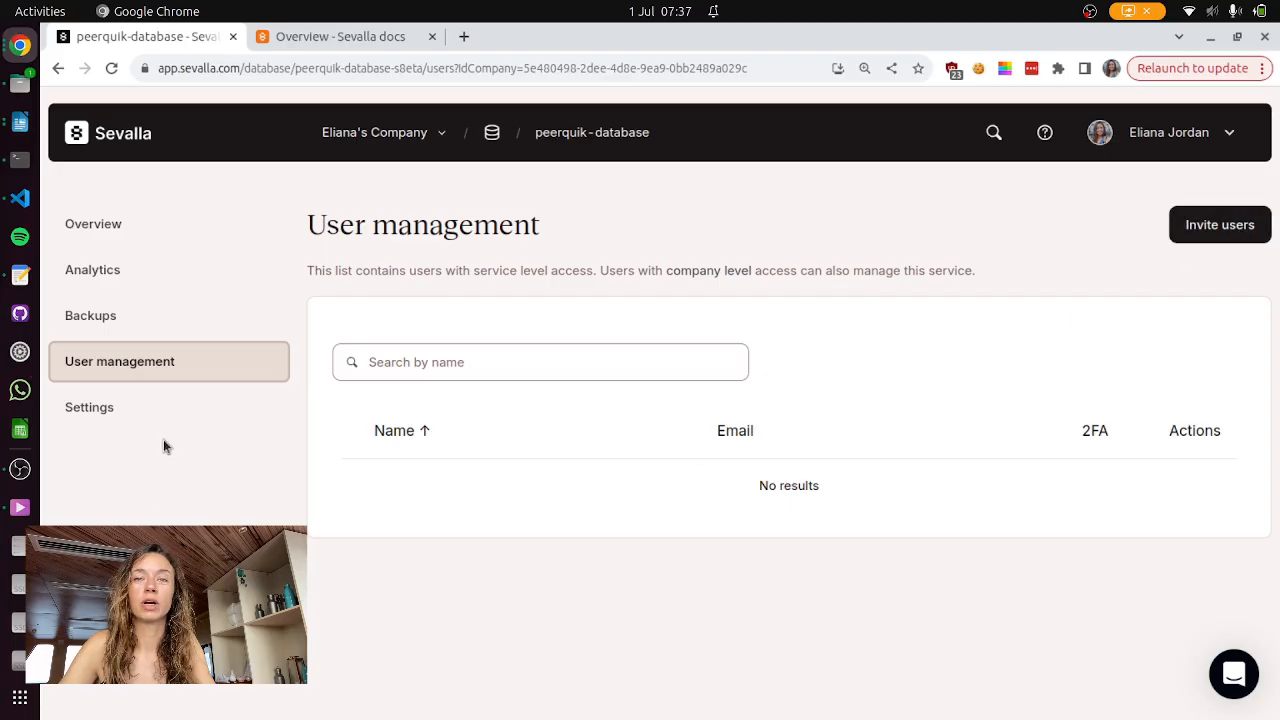
click(151, 416)
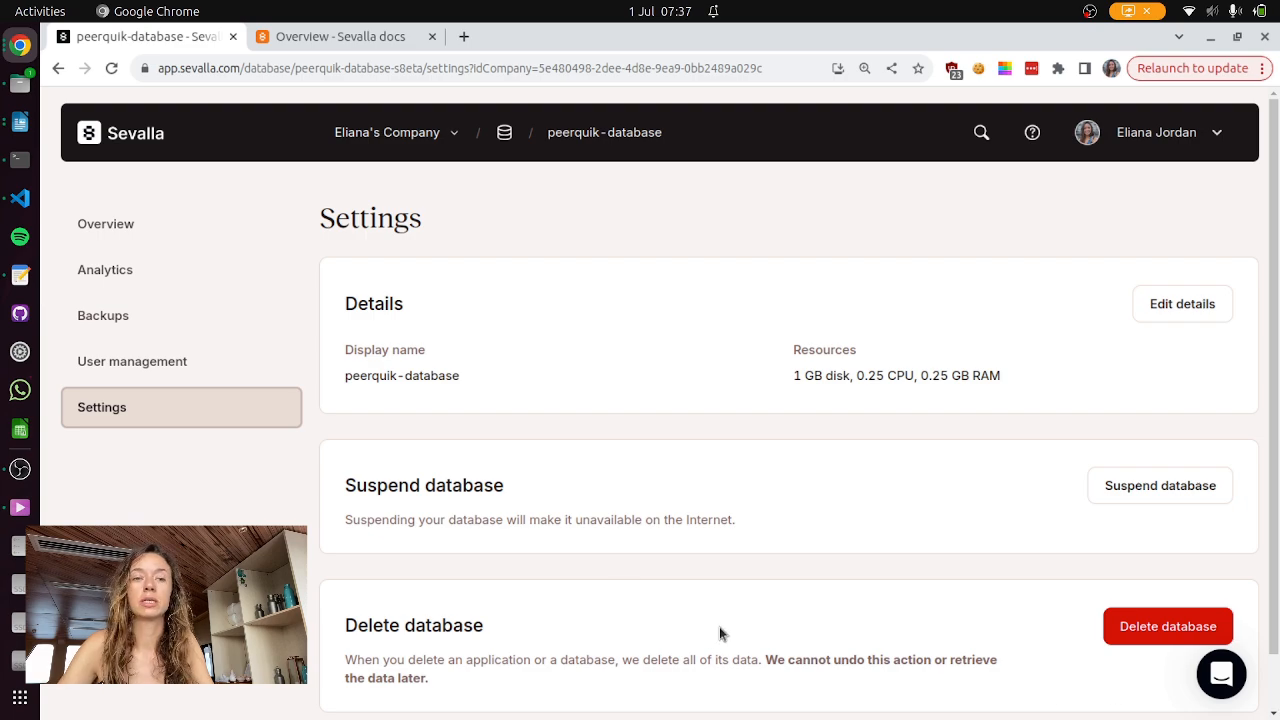
scroll(786, 460, down, 1)
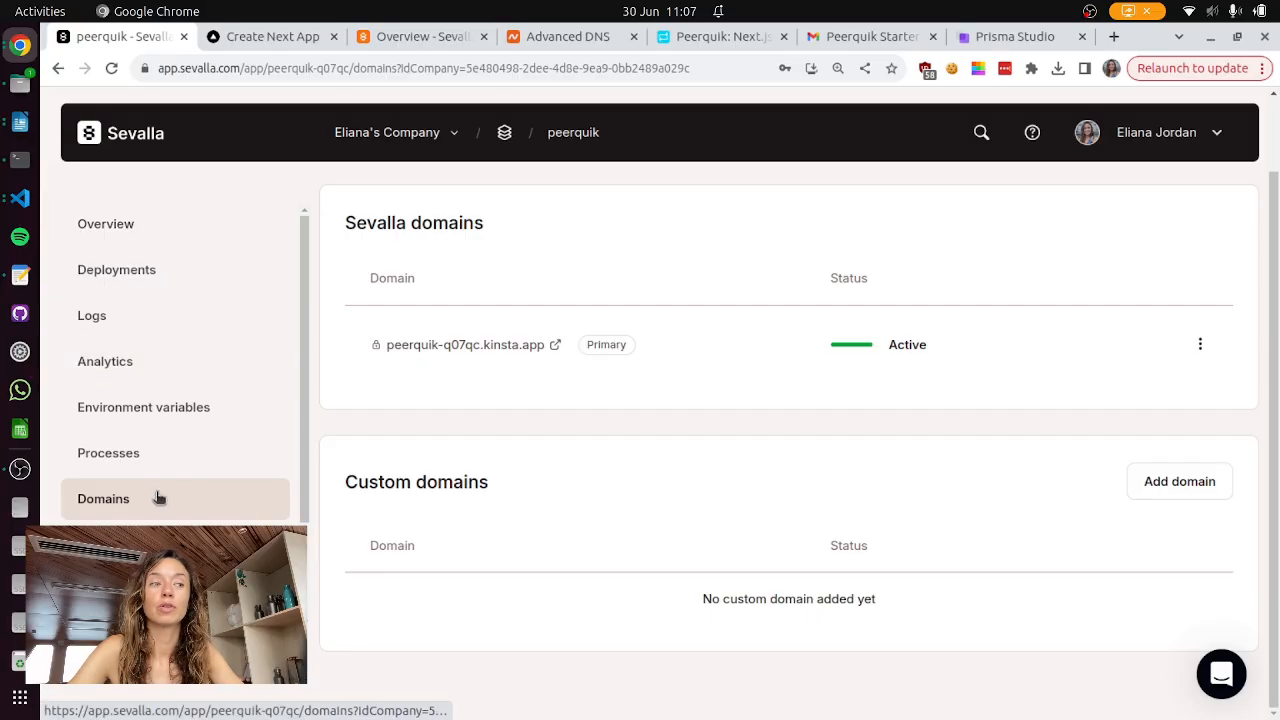
- Add peerquik.com as a custom domain on the peerquik app
click(1186, 481)
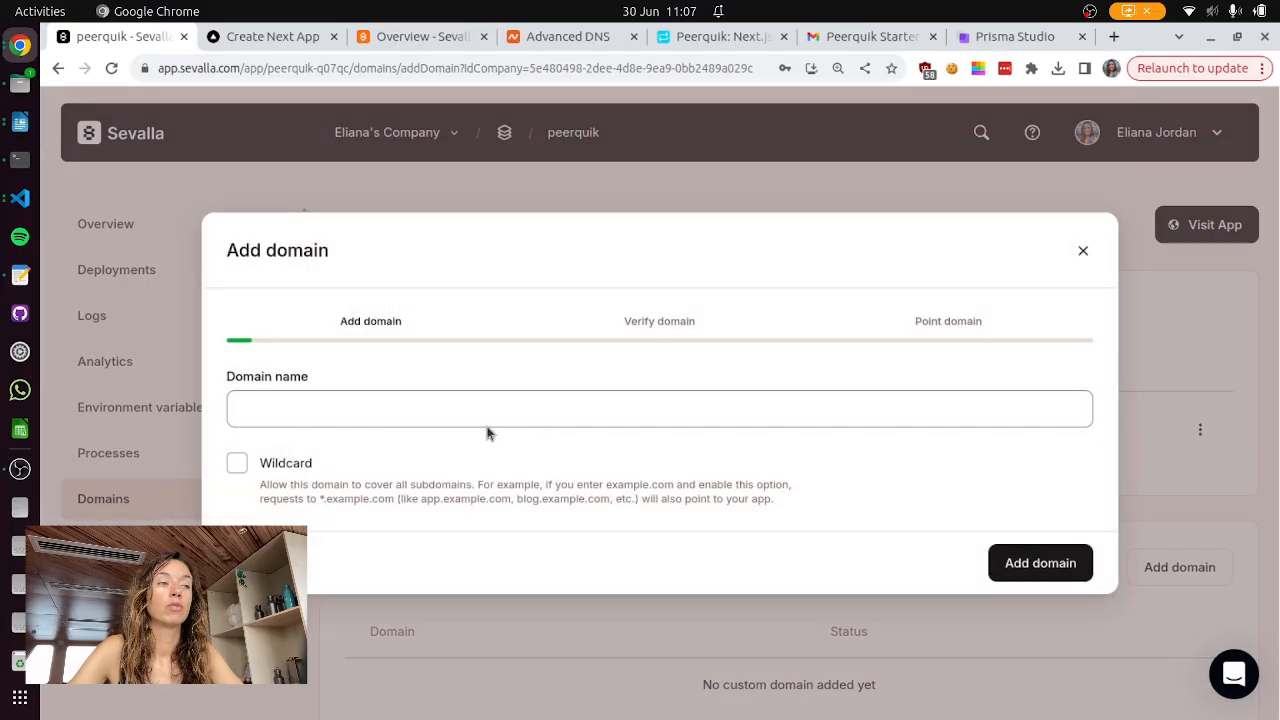
click(326, 419)
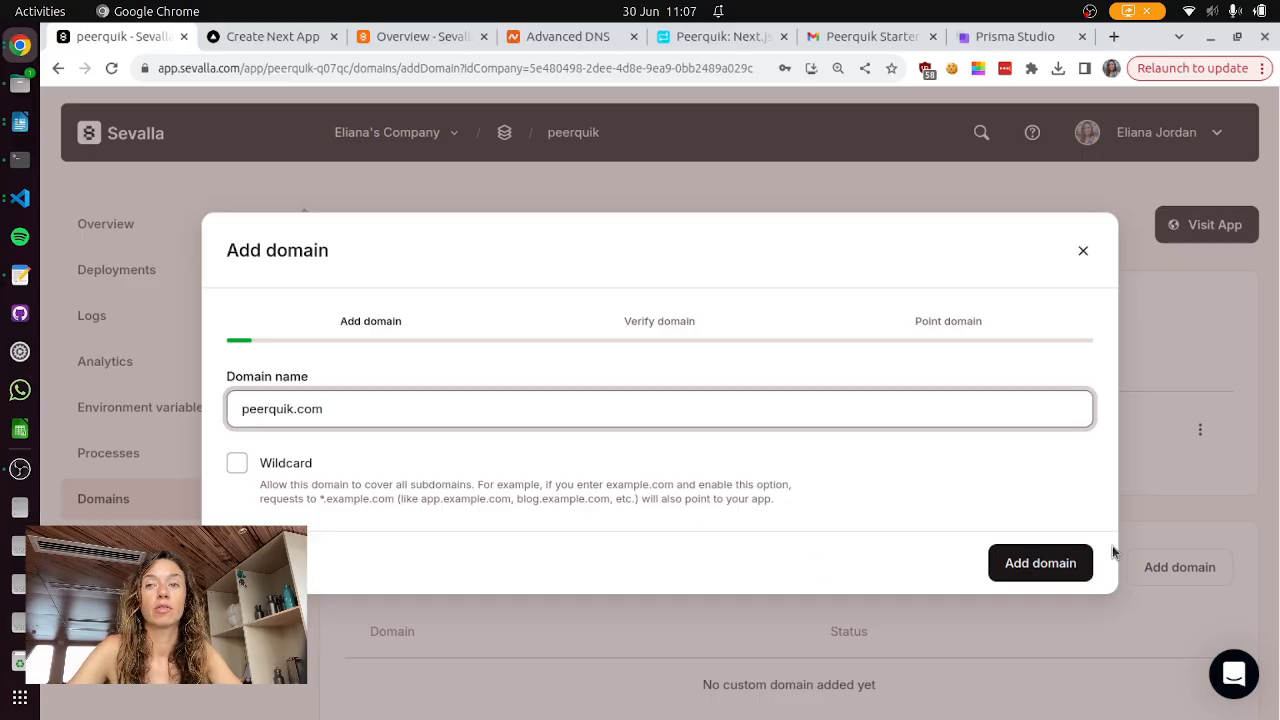
click(1062, 565)
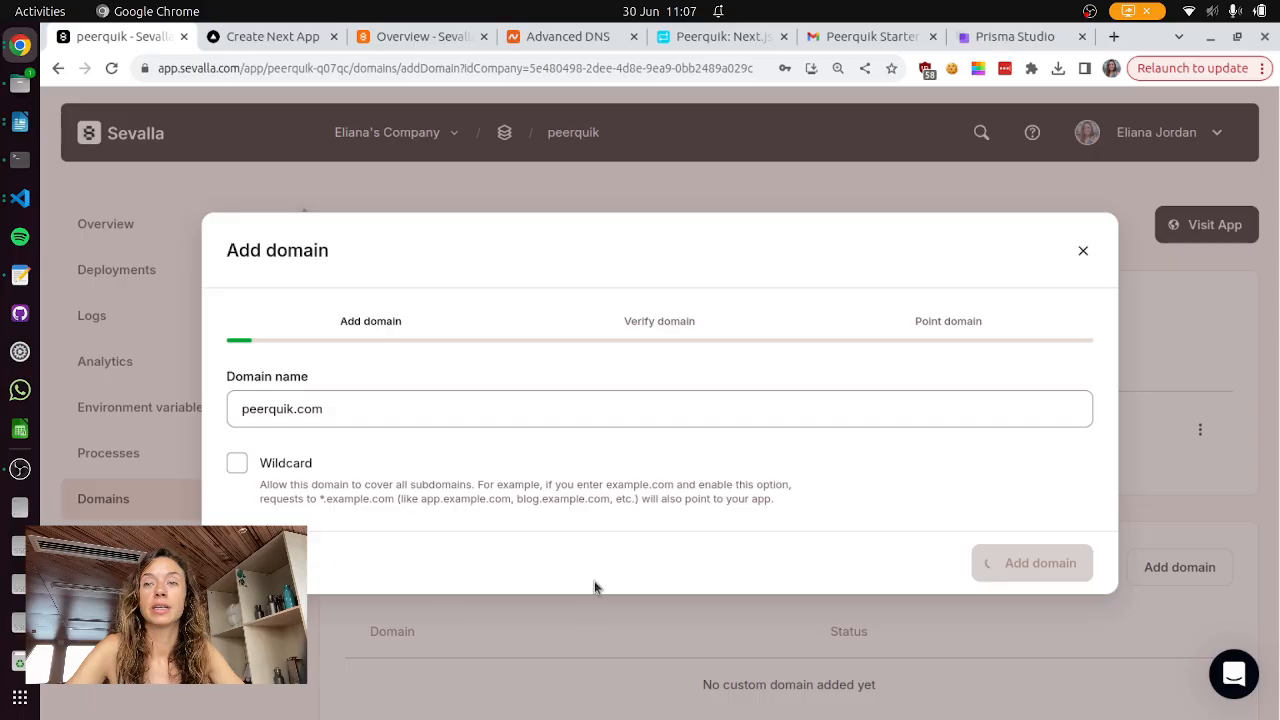
- Copy the domain's TXT verification value and switch to Namecheap's Advanced DNS
click(341, 405)
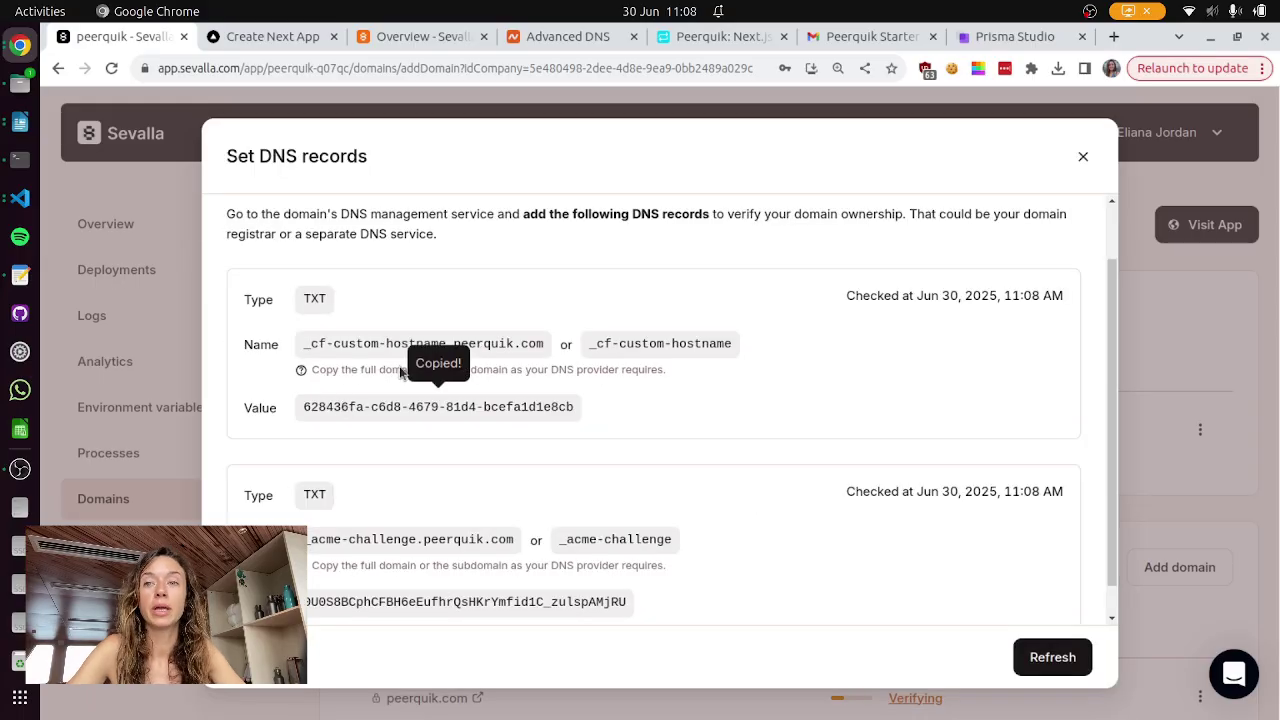
click(343, 406)
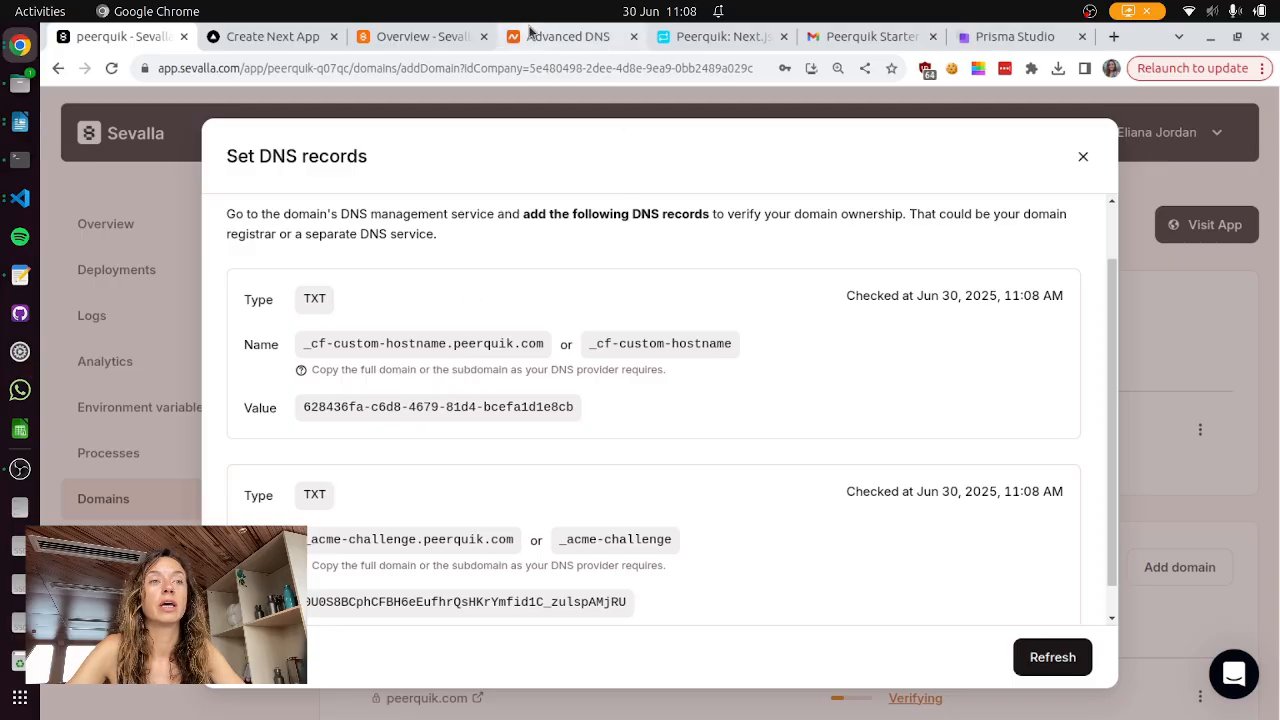
click(568, 37)
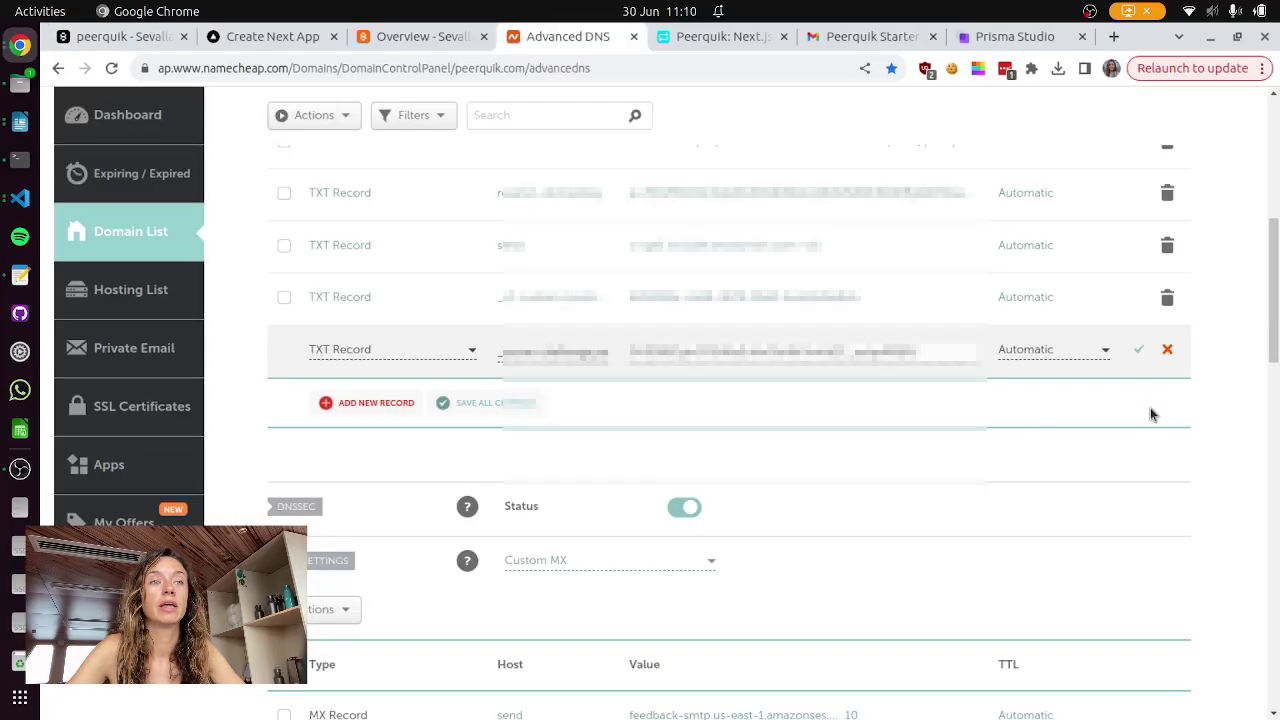
- Save the TXT record in Namecheap, recheck detection in Sevalla, and review the DNS Checker results
click(1138, 349)
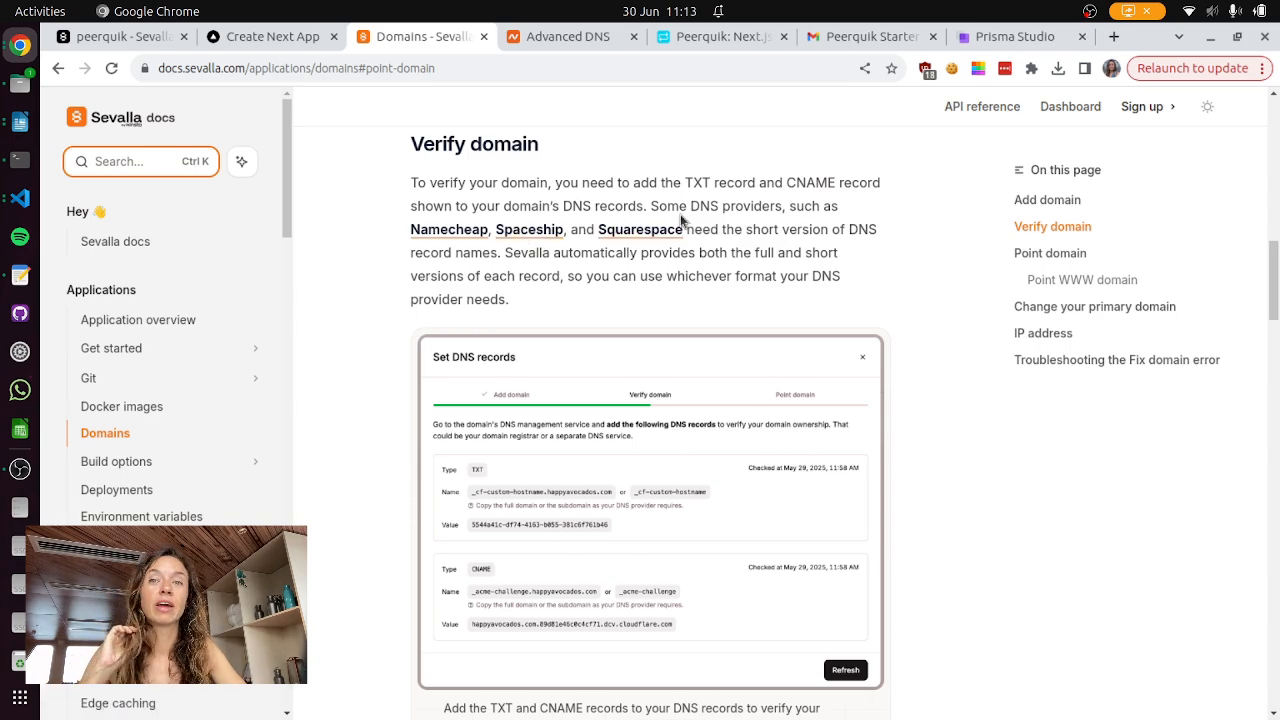
scroll(681, 214, down, 2)
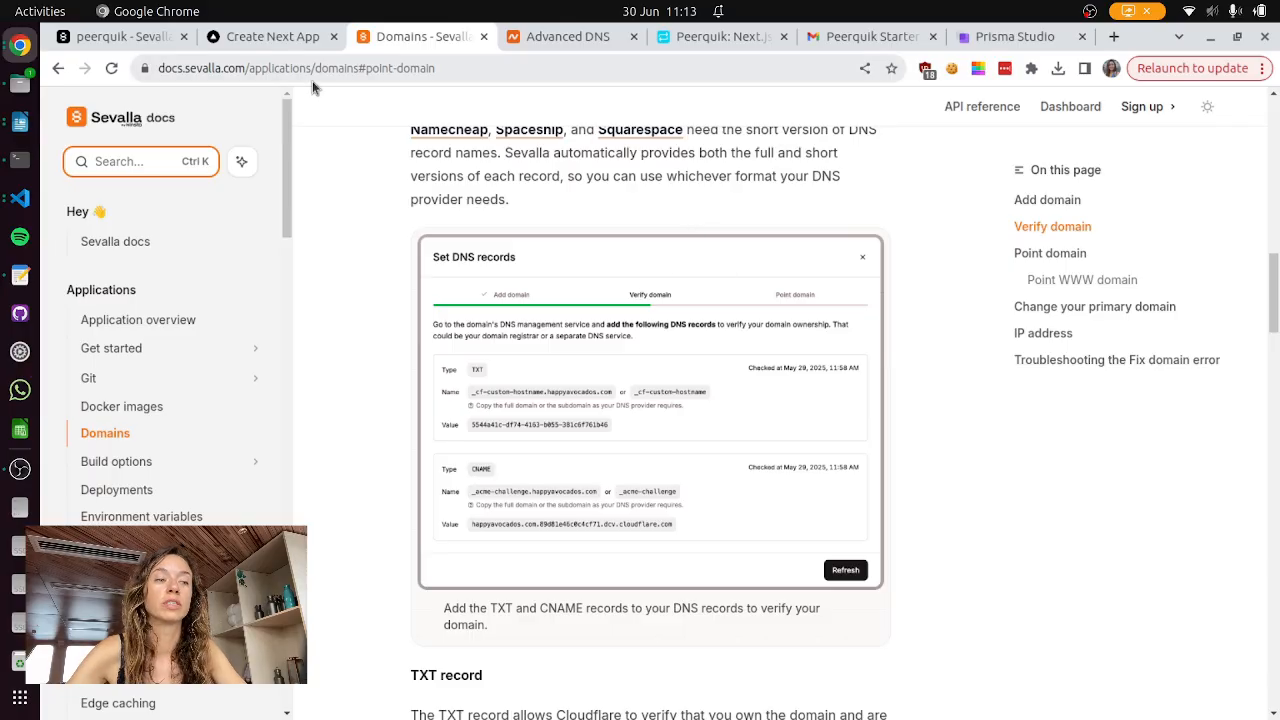
click(127, 36)
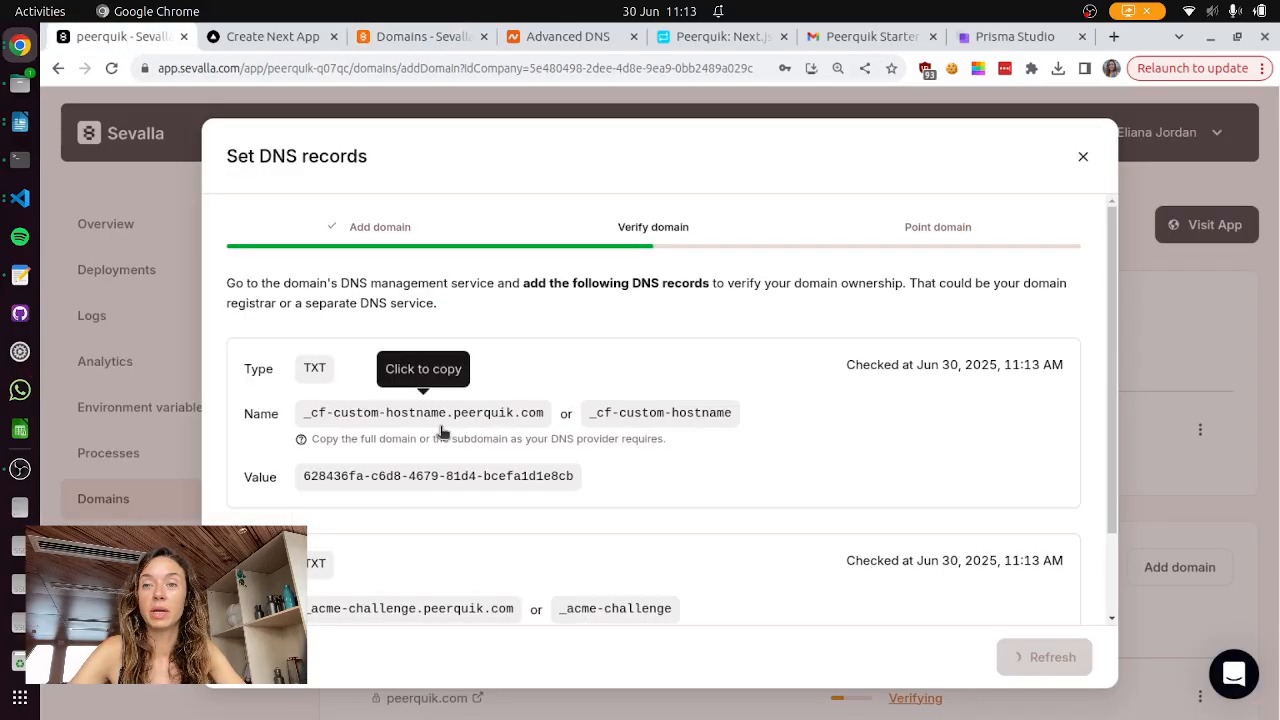
scroll(768, 410, down, 2)
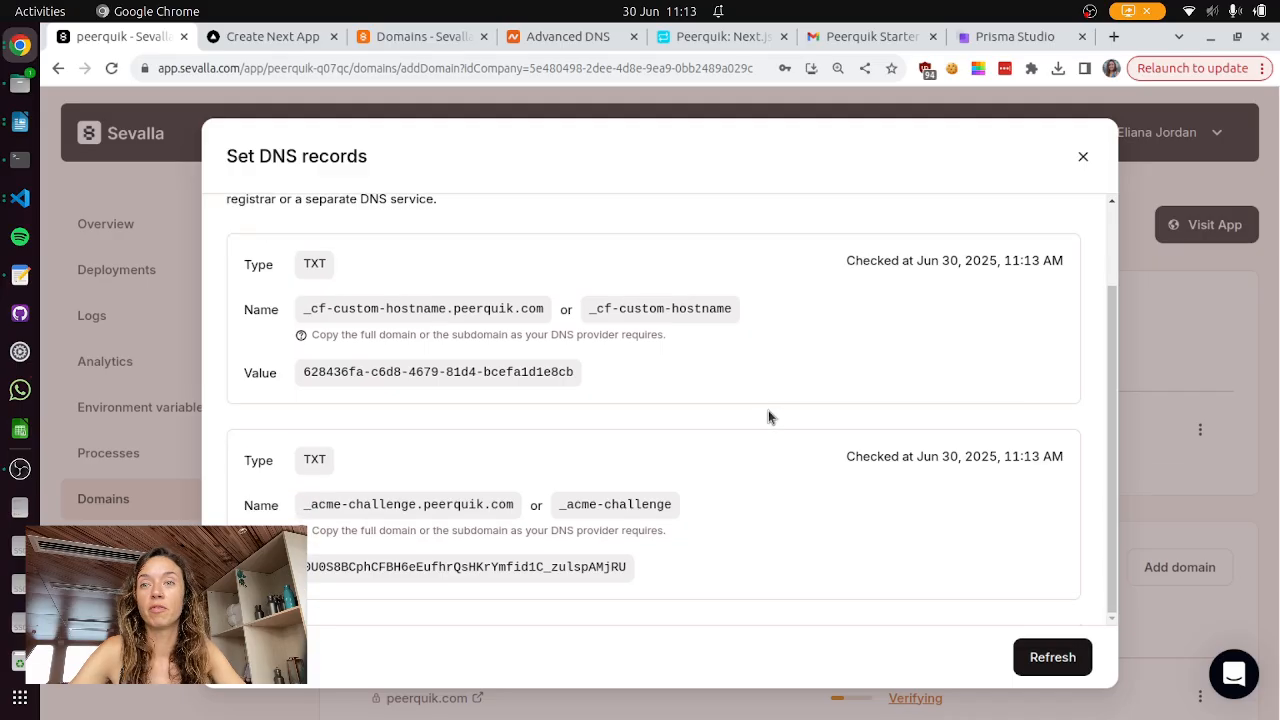
click(1022, 657)
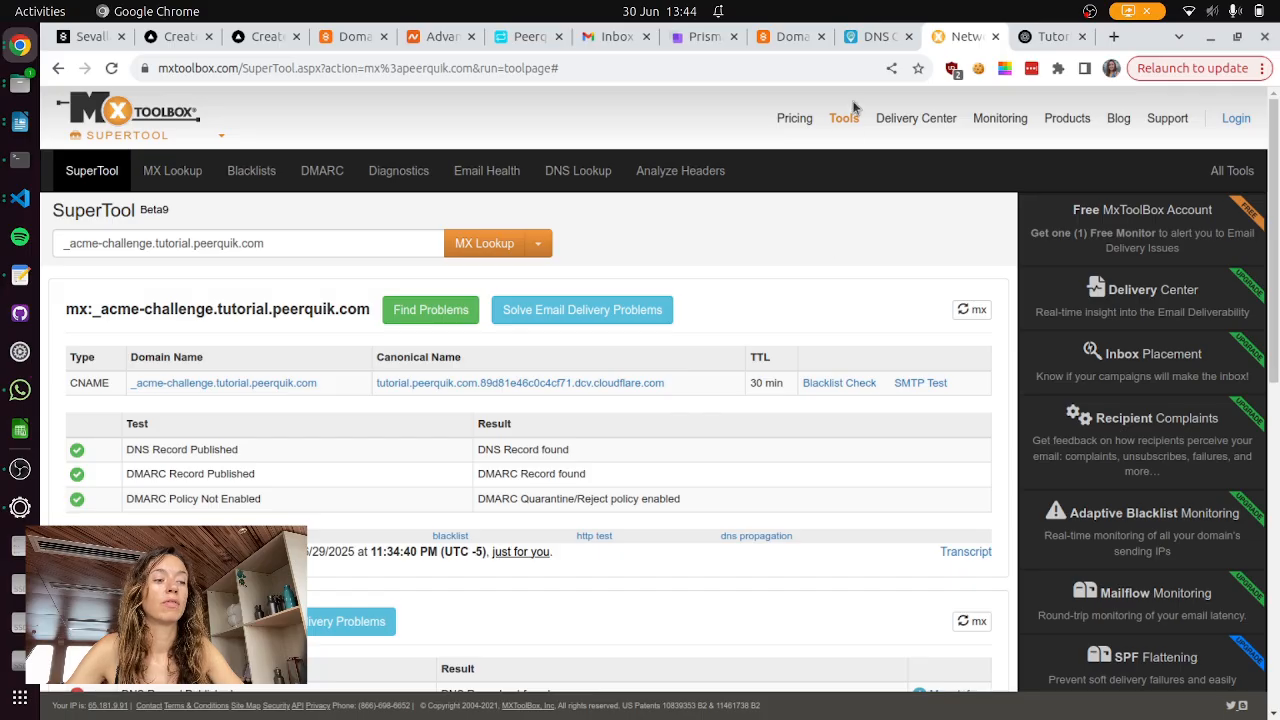
click(858, 42)
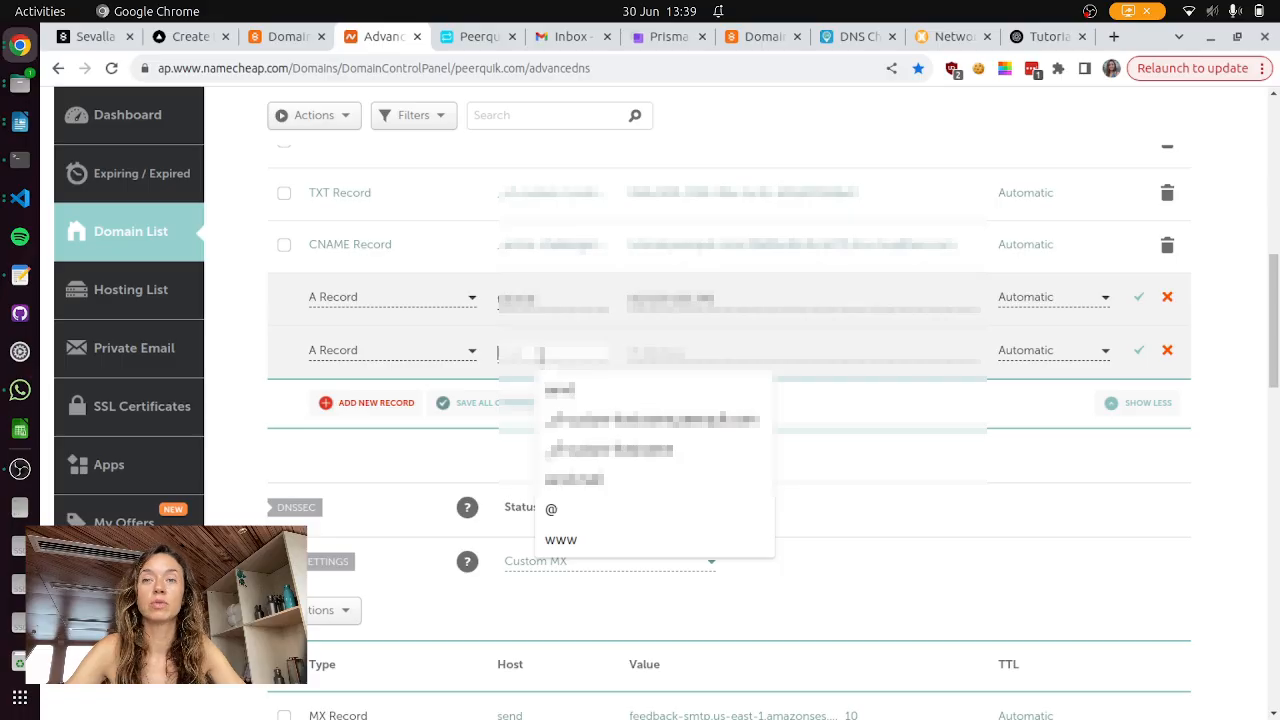
- Recheck the A records pointing to 162.159.153.245 until Sevalla reports success, then dismiss the message
click(95, 36)
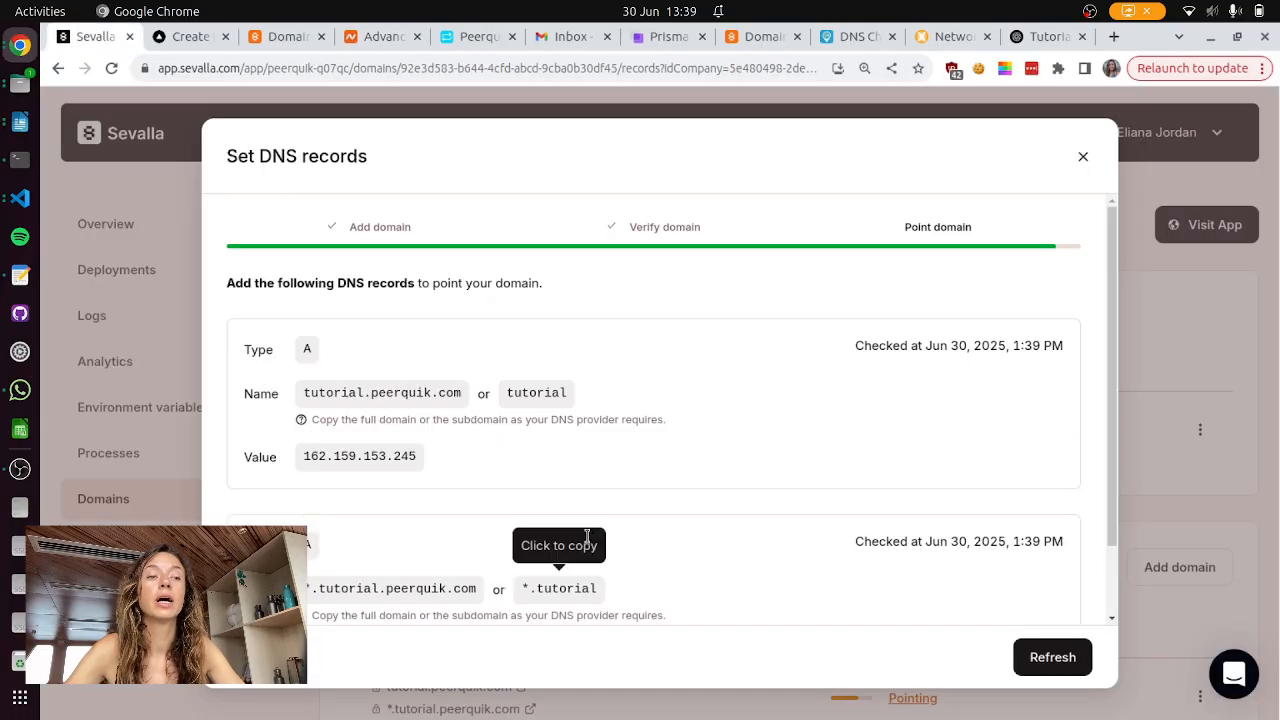
scroll(585, 538, down, 1)
click(409, 570)
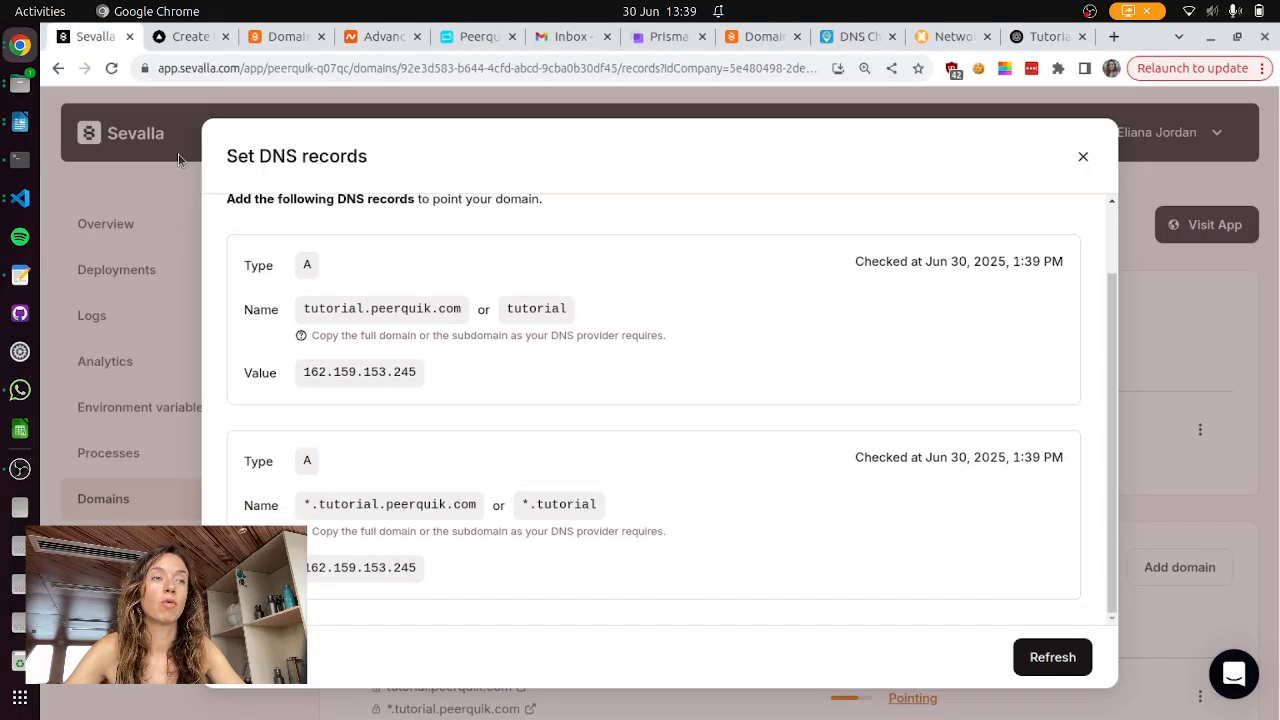
click(1052, 657)
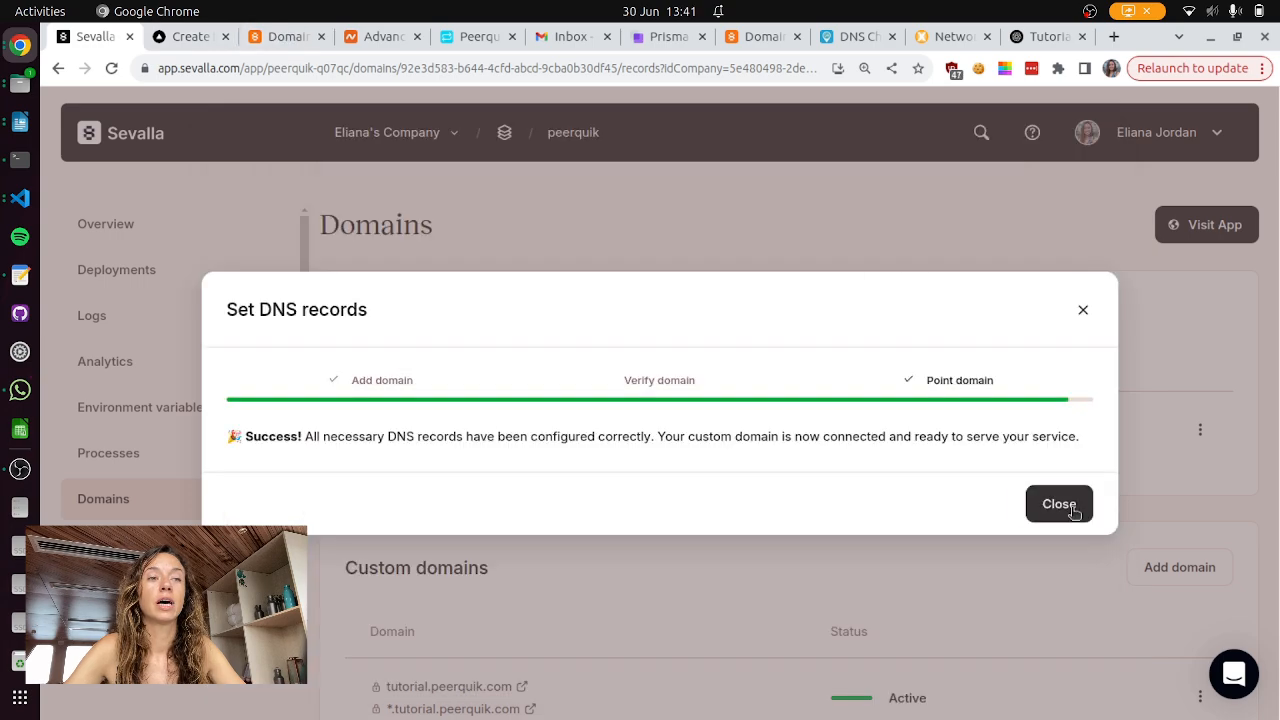
click(1059, 504)
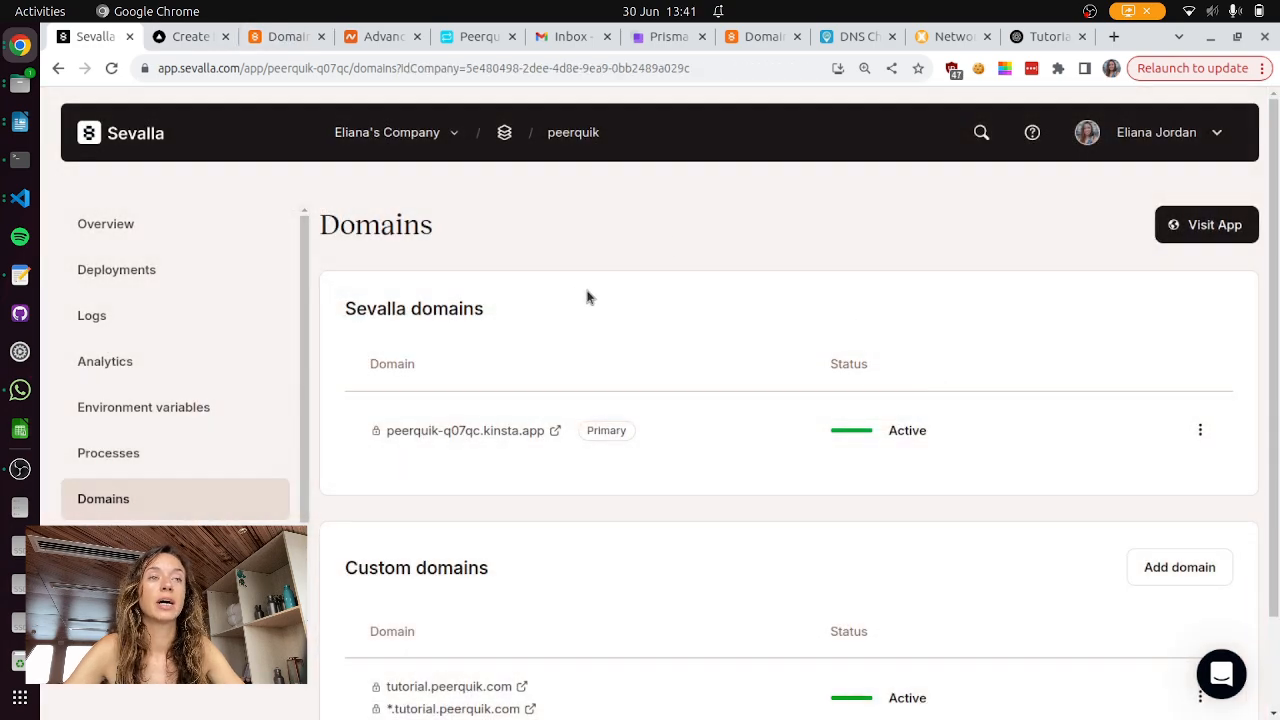
- Load the live PeerQuik site at peerquik.com and look through its features and hours-saved sections
key(Return)
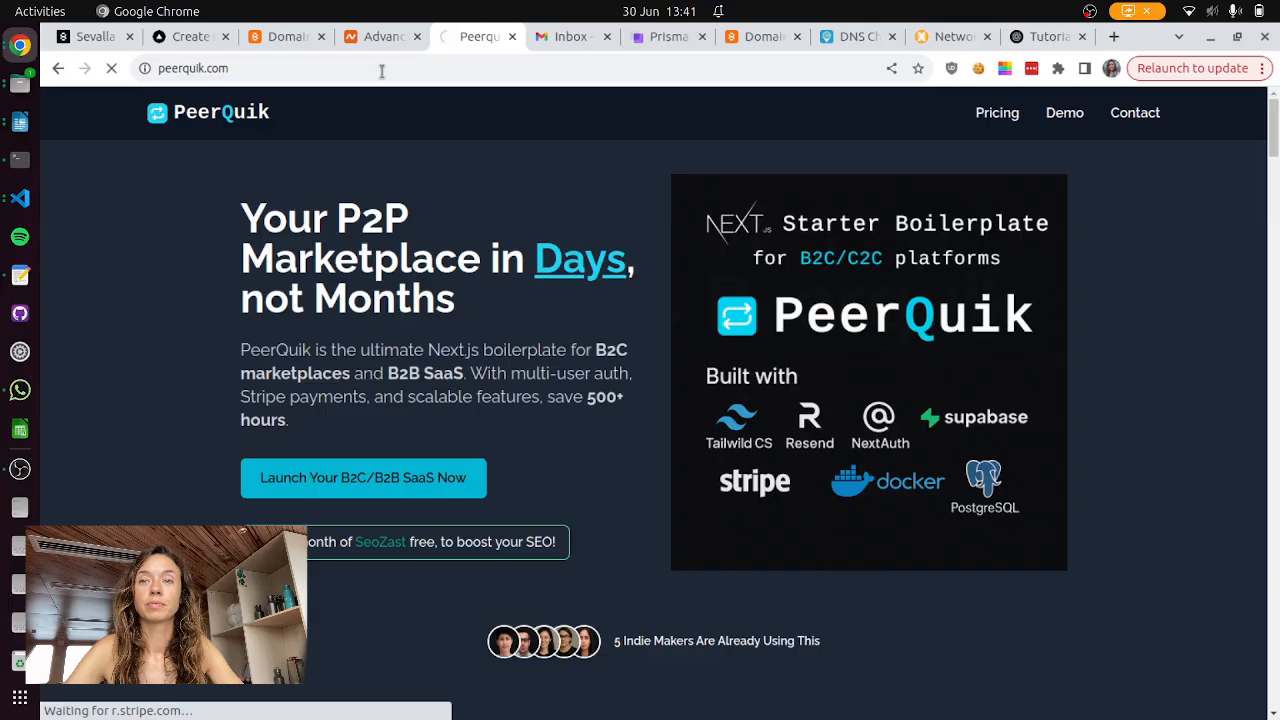
scroll(571, 171, down, 5)
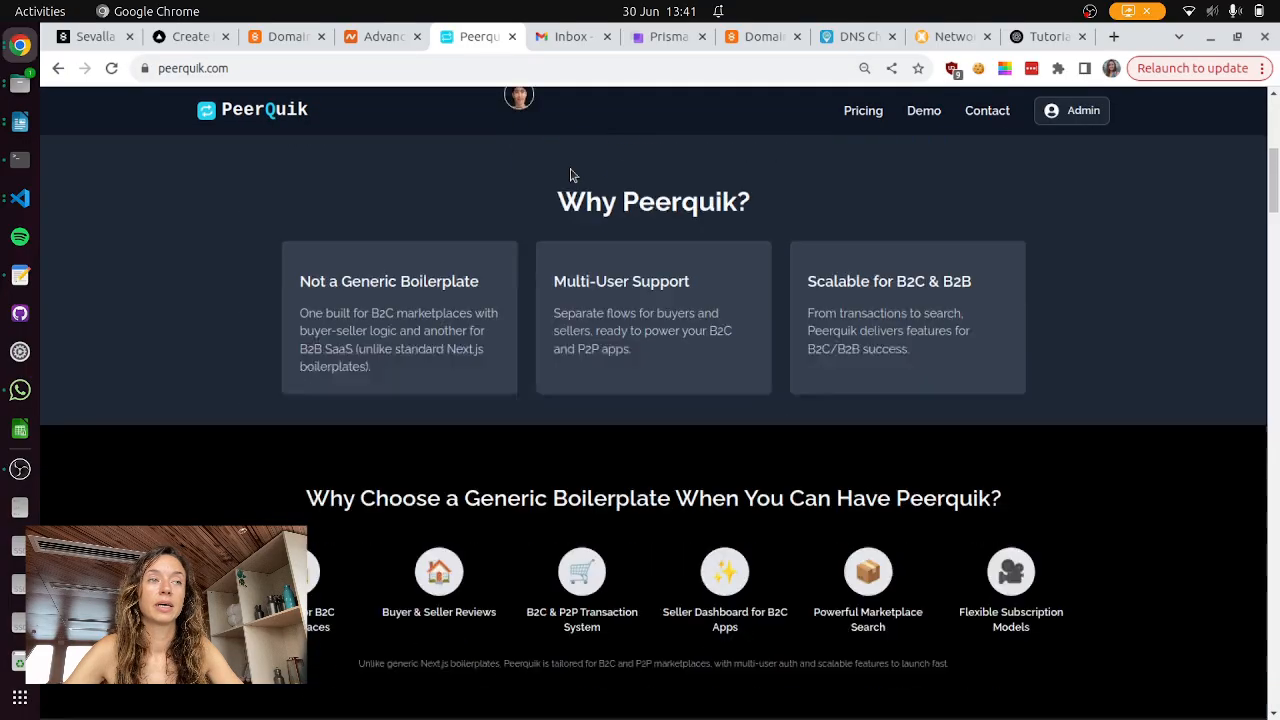
scroll(571, 171, down, 5)
scroll(569, 168, down, 5)
scroll(569, 168, down, 5)
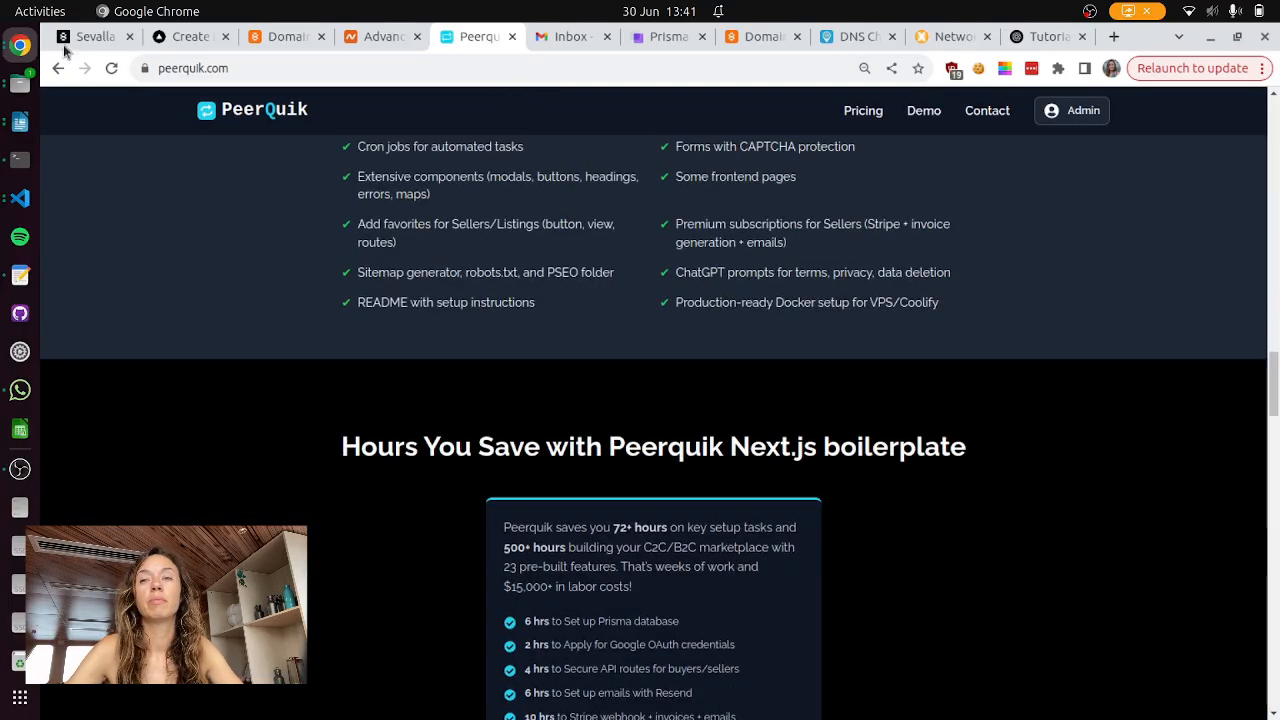